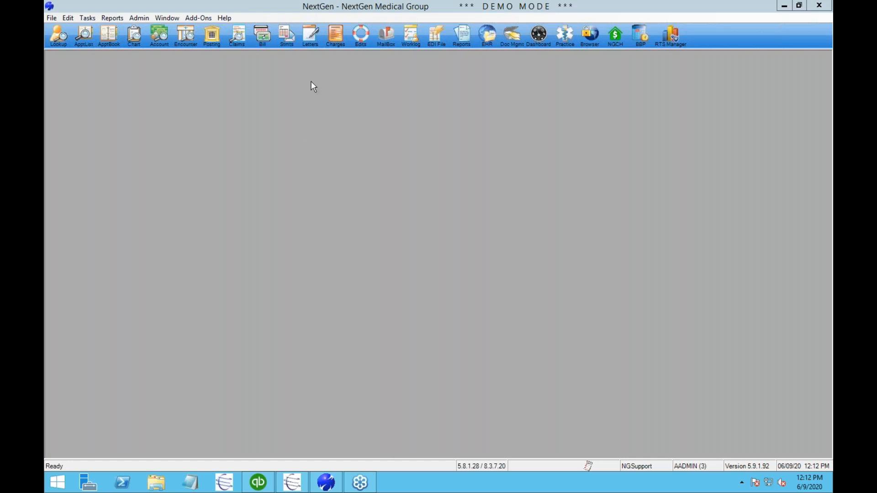
- Launch the RefundManager add-on, open Credit Scout and enlarge its window
left_click(206, 20)
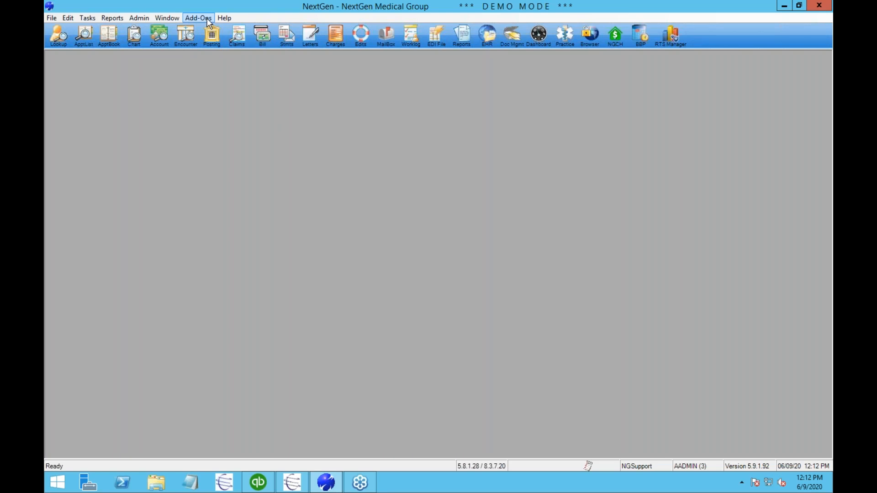
left_click(207, 21)
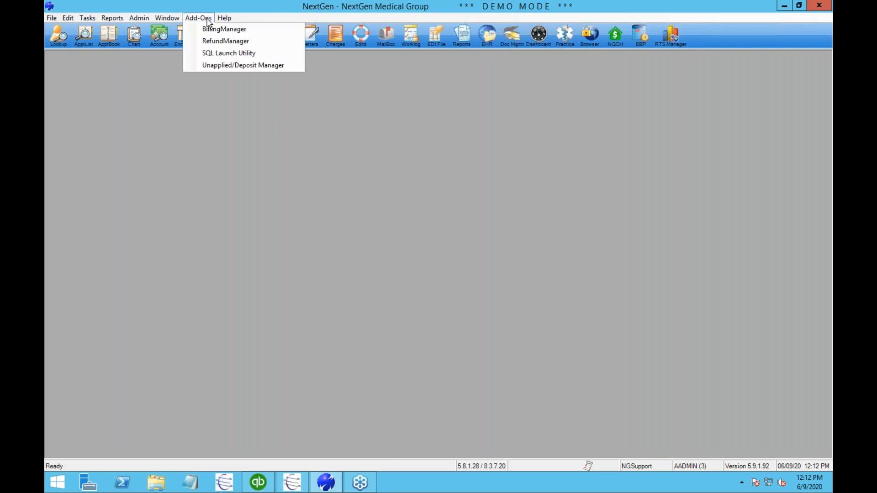
left_click(226, 41)
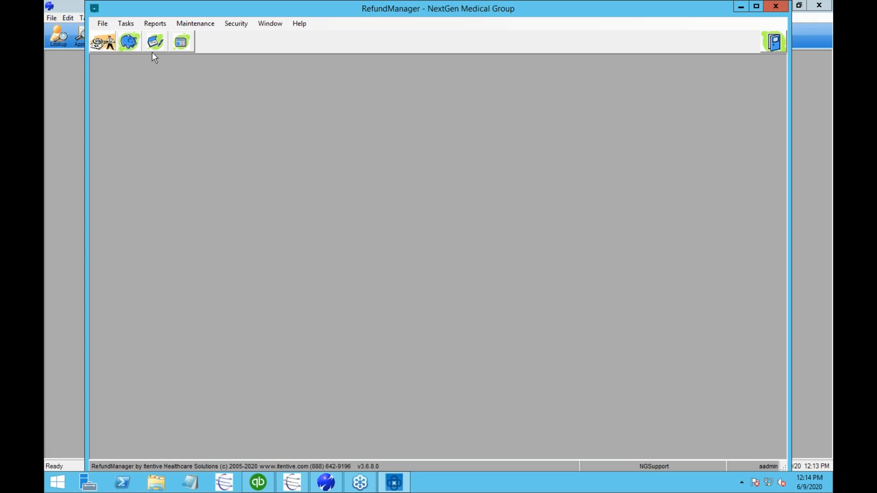
left_click(102, 42)
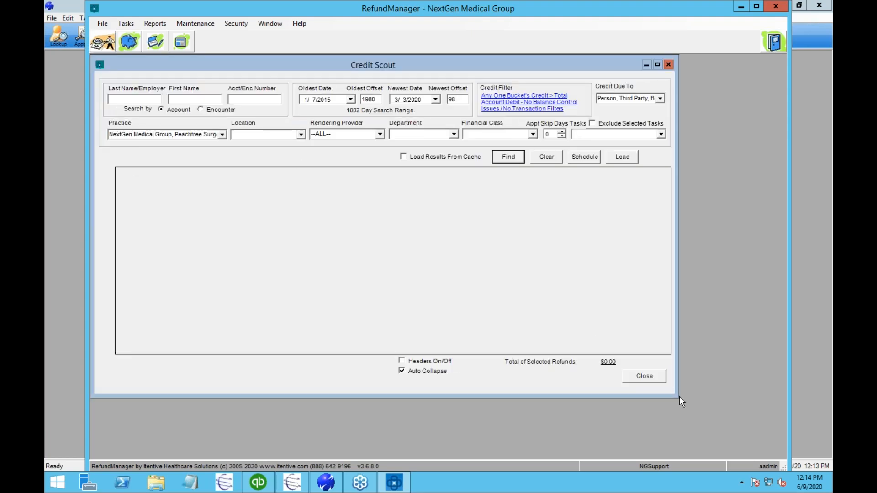
left_click_drag(679, 397, 782, 446)
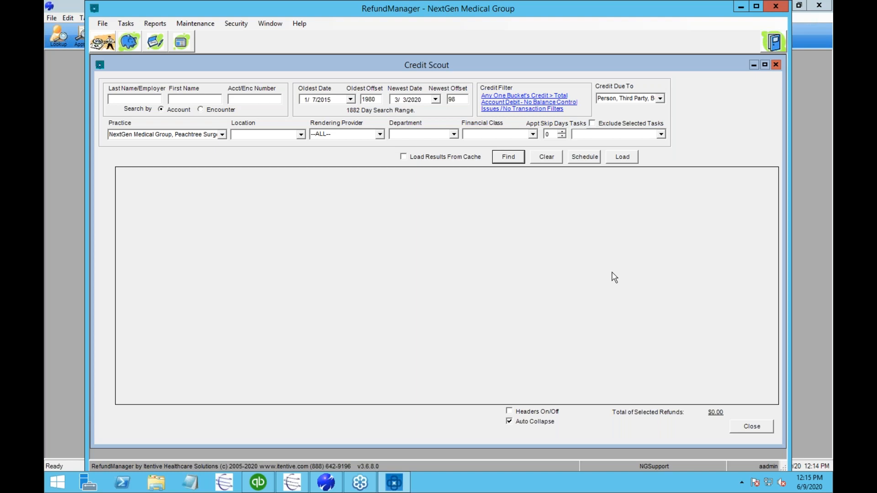
- Enter a comma-separated list of four account numbers as the Credit Scout search criterion
left_click(150, 100)
key("Tab")
left_click(184, 102)
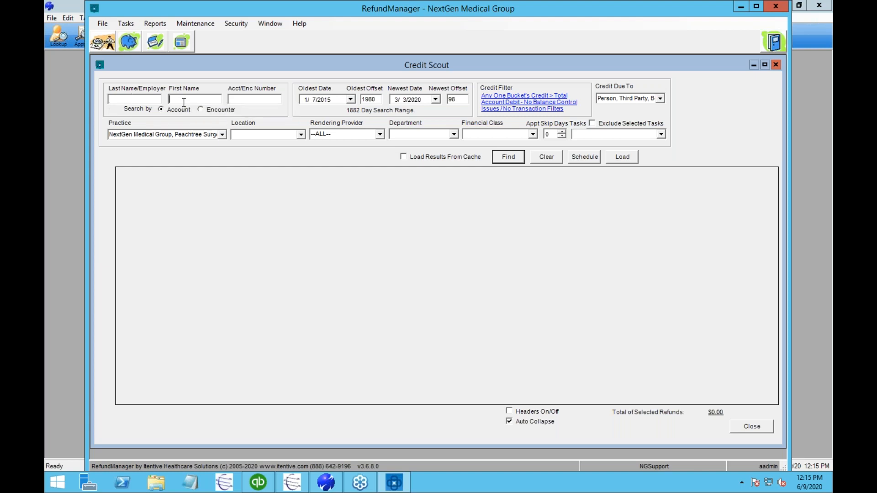
left_click(229, 98)
type("1210,")
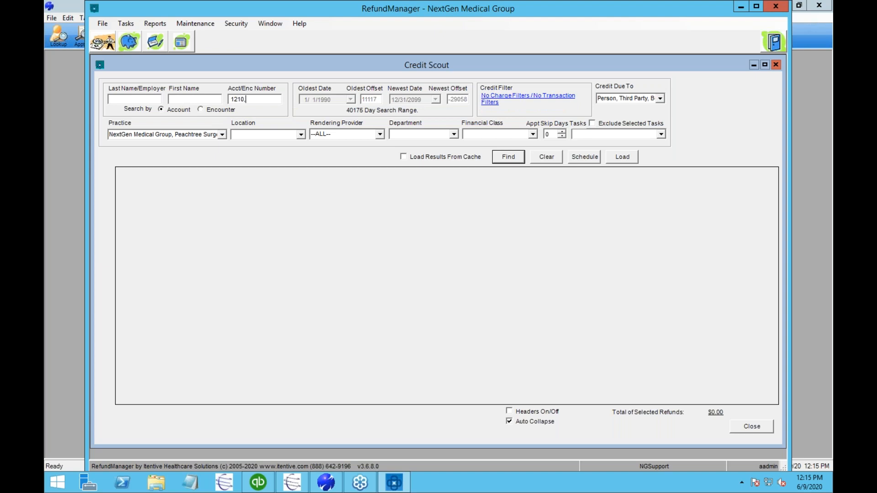
type("1211,1212")
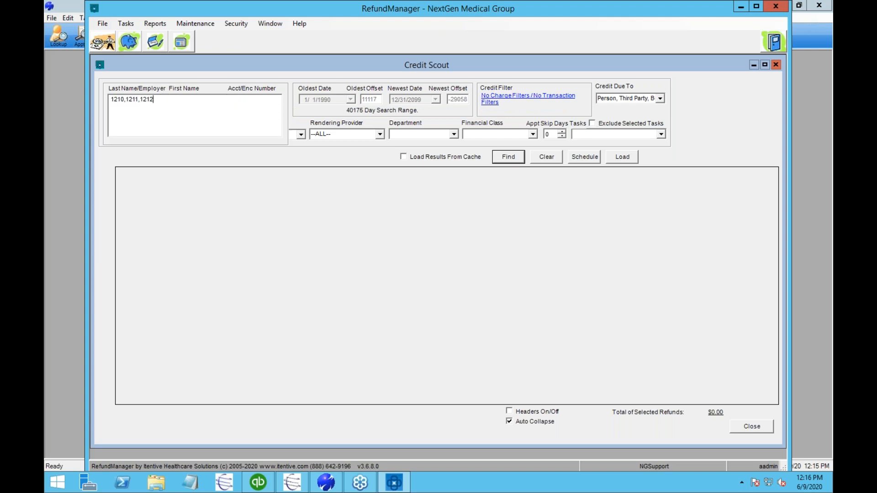
type(",1311")
- Clear the whole list of account numbers from the search criteria
key("BackSpace")
key("BackSpace")
key("BackSpace")
key("BackSpace")
key("BackSpace")
key("BackSpace")
key("BackSpace")
key("BackSpace")
key("BackSpace")
key("BackSpace")
key("BackSpace")
key("BackSpace")
key("BackSpace")
key("BackSpace")
key("BackSpace")
key("BackSpace")
key("BackSpace")
key("BackSpace")
key("BackSpace")
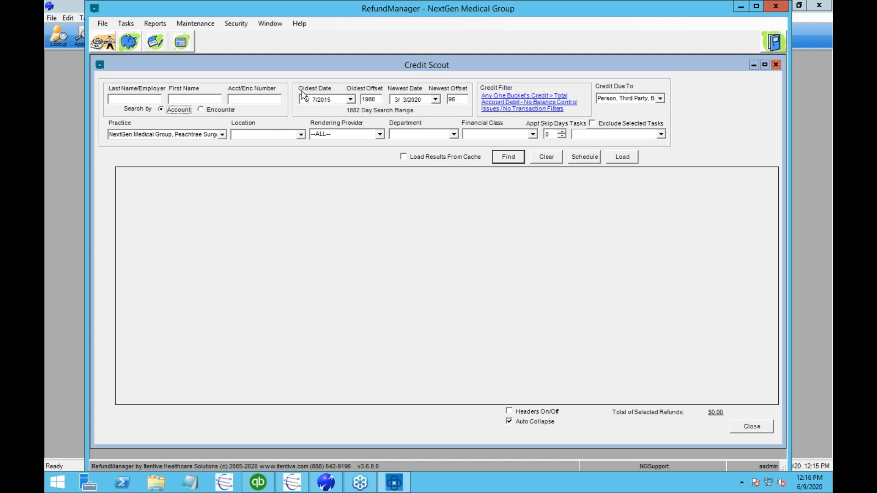
- Set the search range's newest offset to 60 days and its oldest offset to 150 days
left_click(323, 99)
left_click(416, 100)
left_click(455, 99)
type("60")
left_click(371, 99)
type("150")
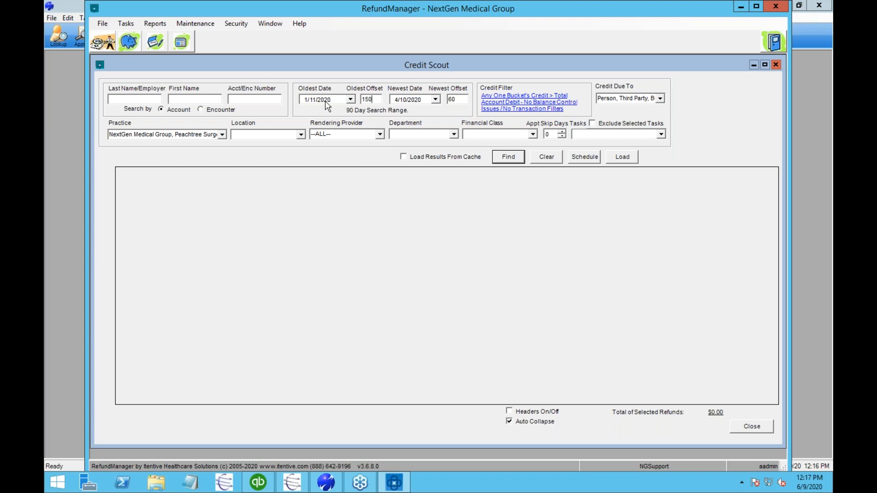
- Extend the search range by setting the oldest offset to 4000 days
left_click(350, 99)
left_click(350, 99)
double_click(447, 100)
double_click(380, 100)
type("4000")
key("Tab")
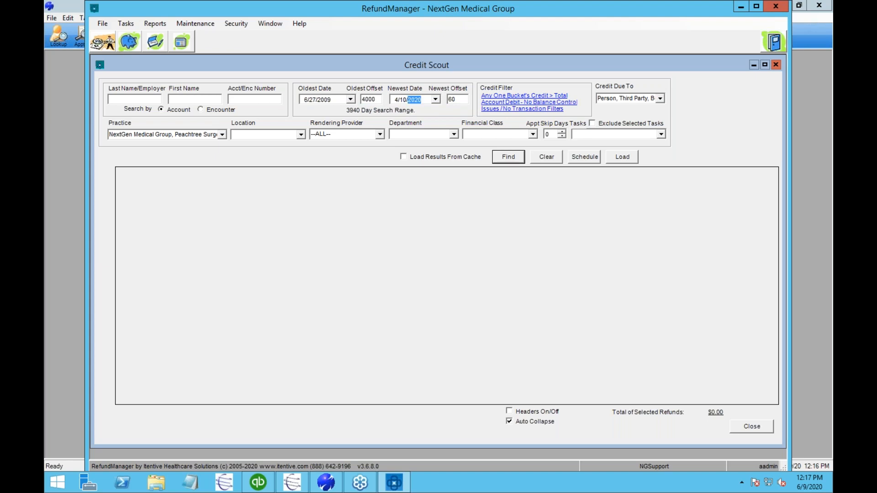
key("Tab")
- Set the credit filter to Distribution Candidates - Credits and Debits - Insurance Balance 0.00, with No Transaction Filters
left_click(501, 98)
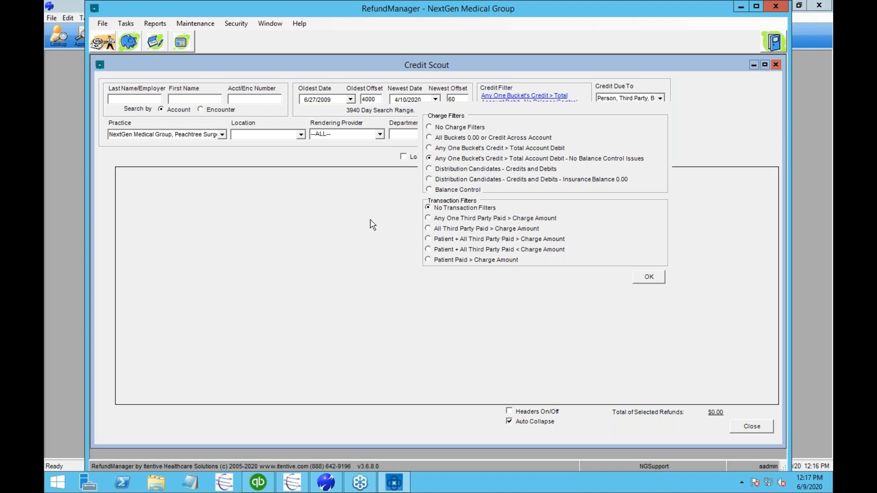
left_click(429, 170)
left_click(430, 179)
left_click(430, 149)
left_click(429, 148)
left_click(429, 138)
left_click(431, 147)
left_click(433, 158)
left_click(429, 228)
left_click(429, 229)
left_click(439, 209)
left_click(430, 180)
left_click(656, 279)
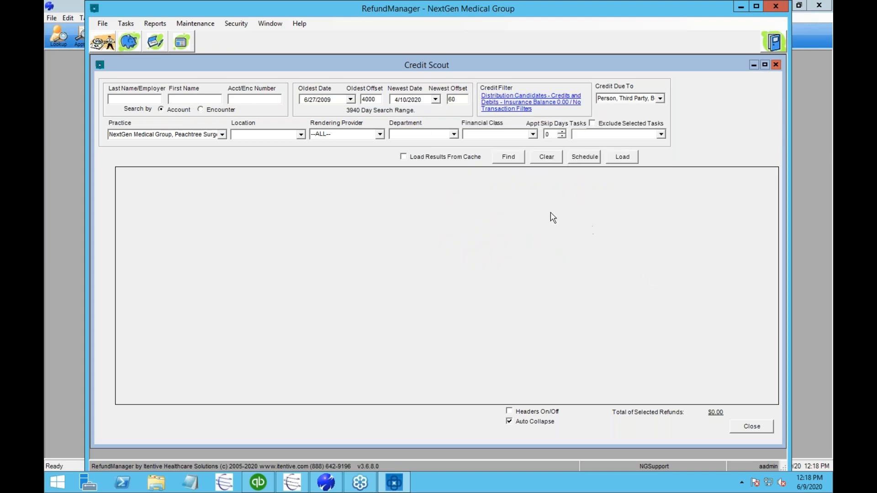
- Review the available options for Credit Due To, Practice, Location, Rendering Provider and Financial Class
left_click(660, 99)
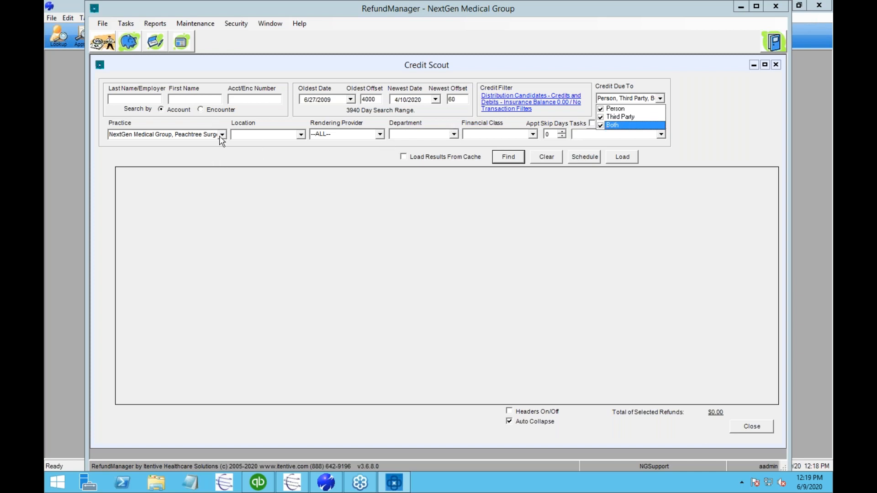
left_click(185, 134)
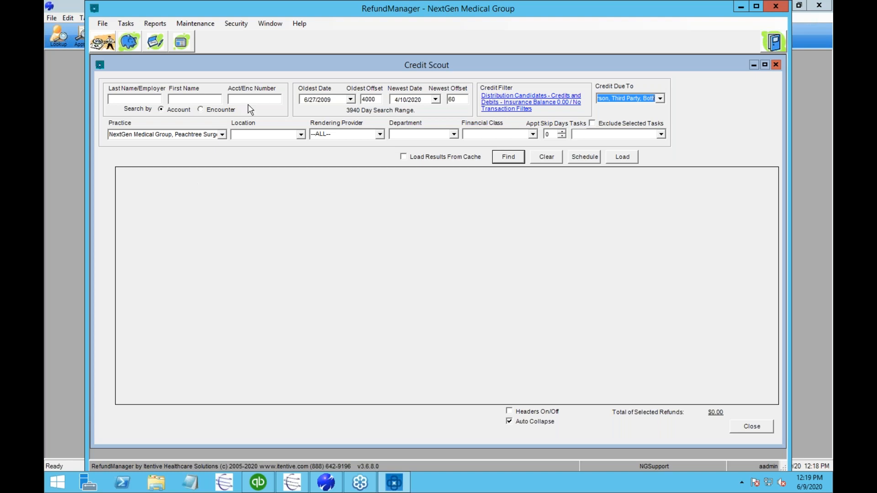
left_click(301, 134)
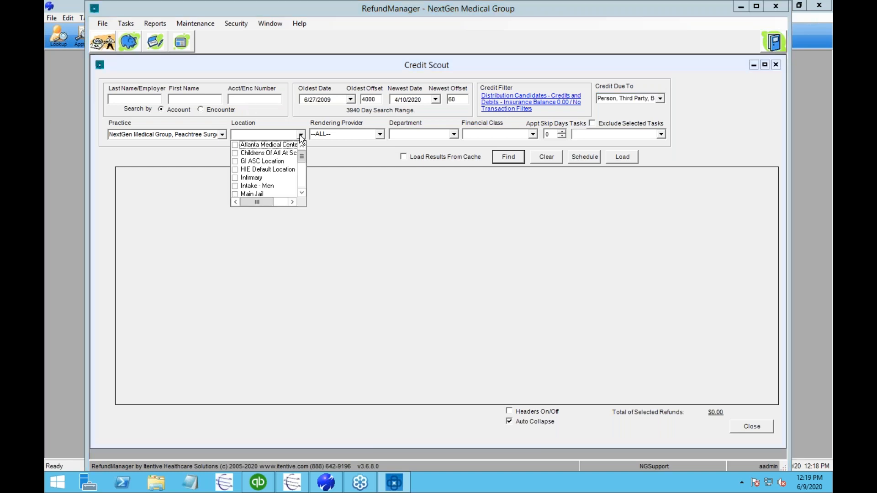
left_click(382, 136)
left_click(382, 136)
left_click(499, 136)
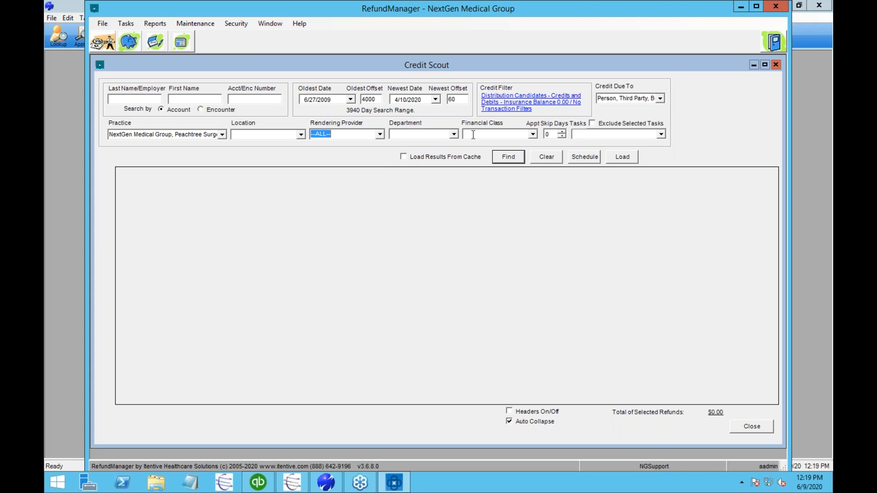
left_click(532, 135)
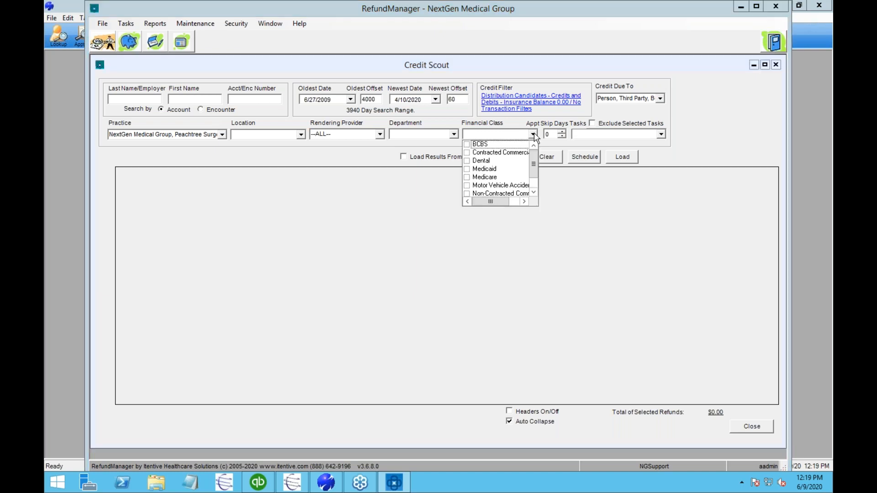
left_click_drag(535, 161, 536, 192)
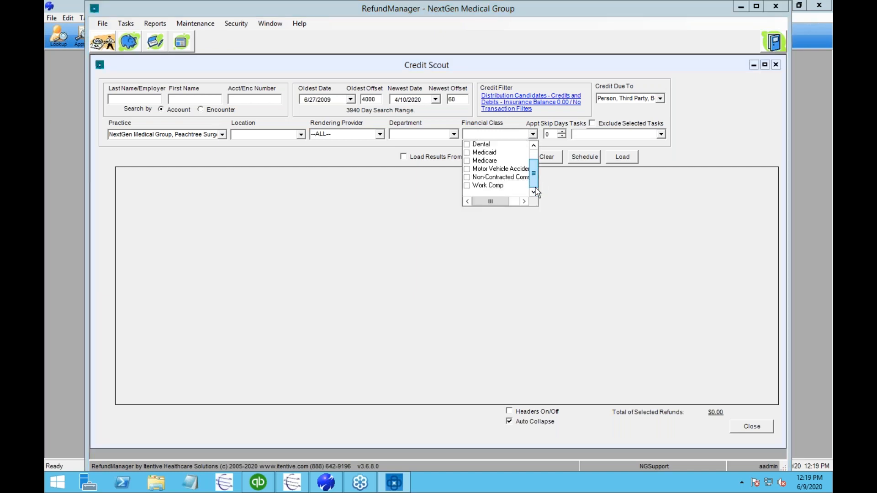
left_click(533, 134)
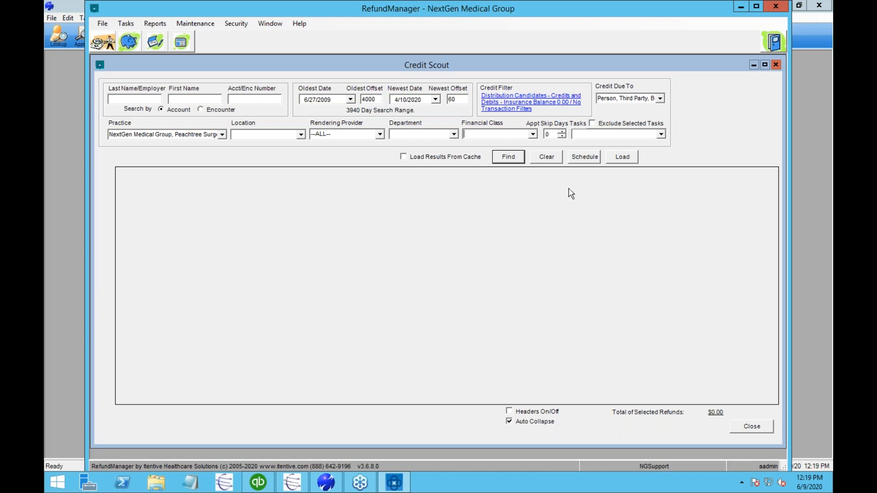
- Try an appointment skip days value of 7 and reset it to 0
left_click_drag(553, 134, 537, 132)
type("7")
key("BackSpace")
type("0")
- Check the selected credit filter and search for matching guarantor credits
left_click(490, 101)
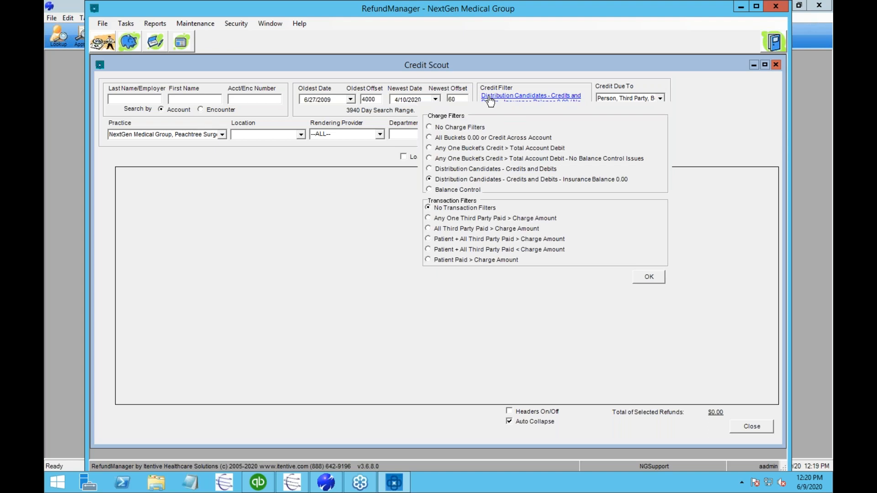
left_click(637, 280)
left_click(504, 158)
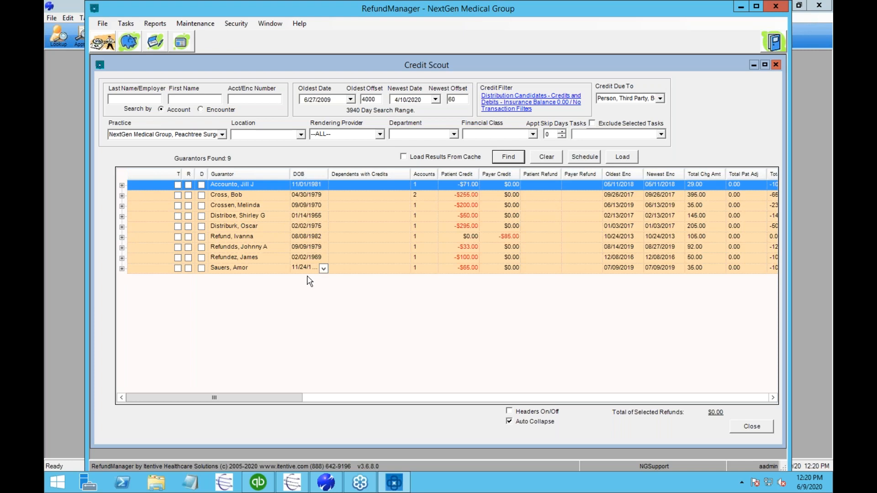
- Expand the guarantor with the $50.00 patient credit and examine the practice, account and guarantor rows
left_click(232, 216)
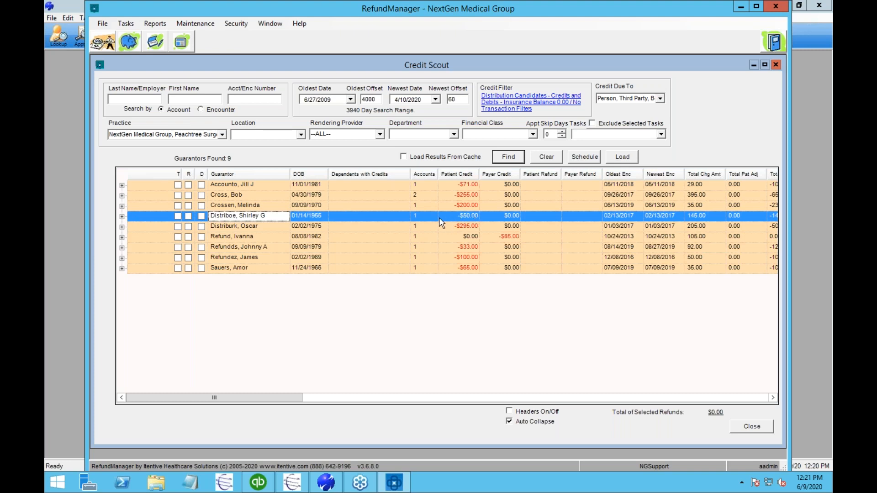
left_click(122, 216)
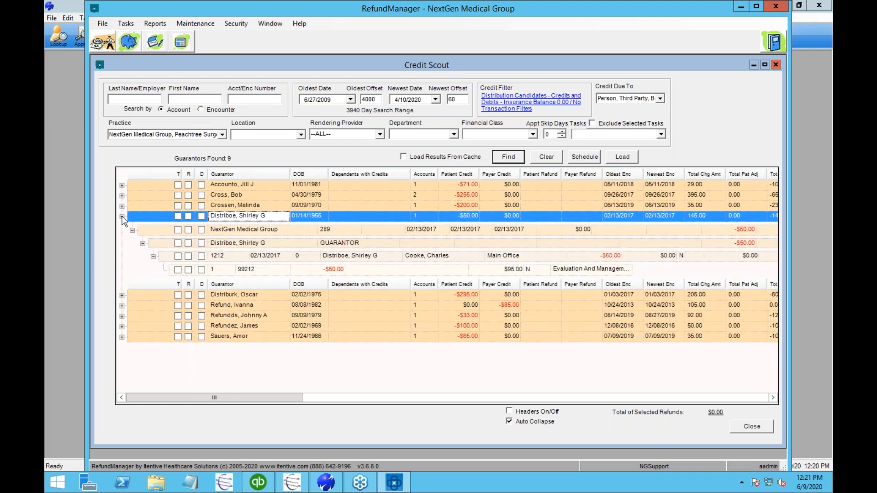
left_click(262, 231)
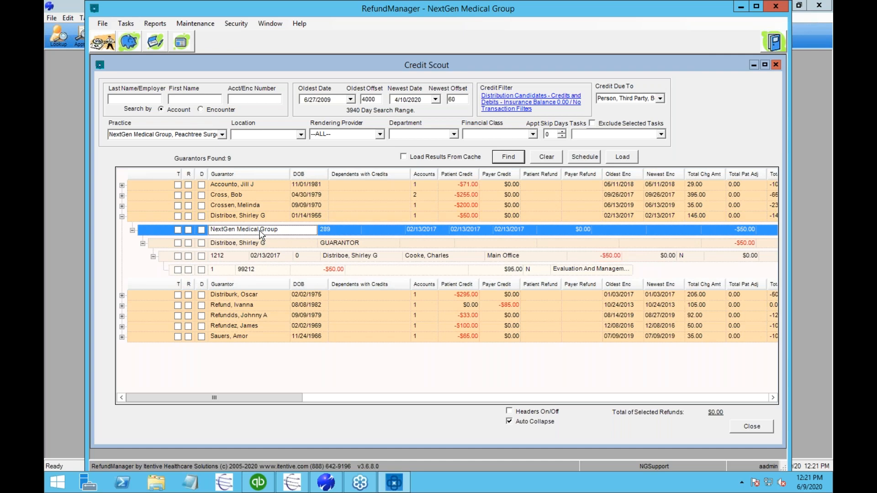
left_click(338, 232)
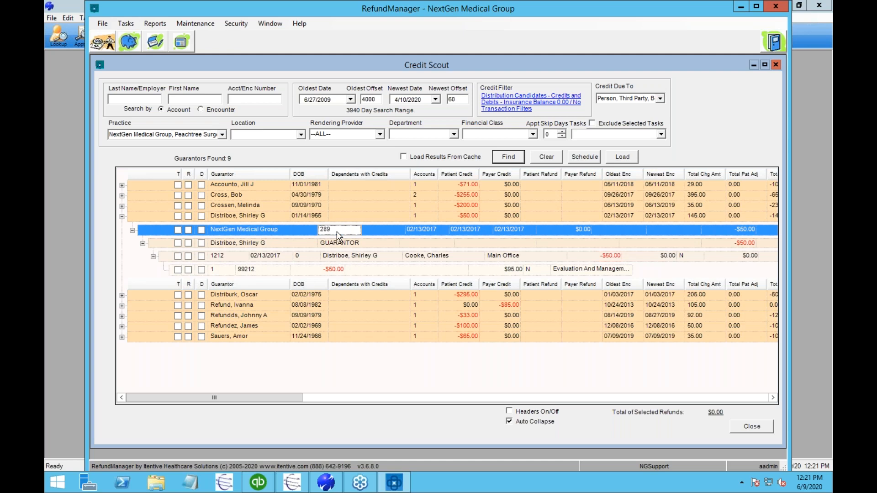
left_click(274, 244)
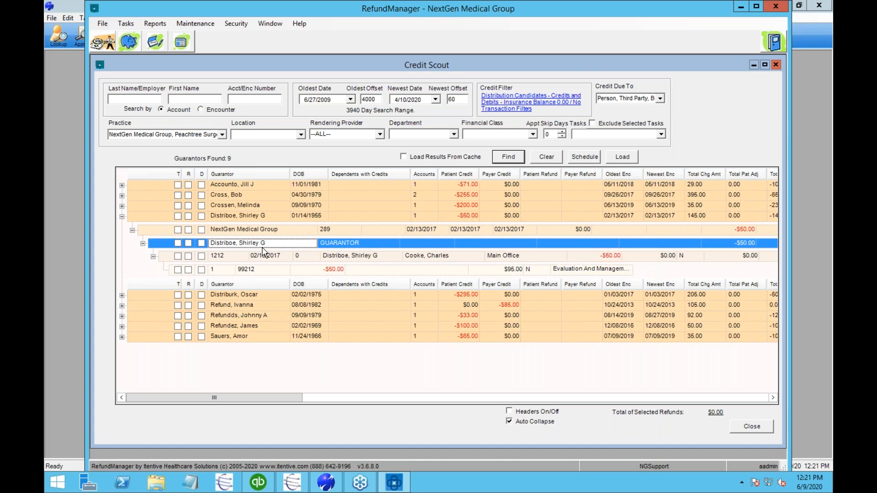
- View the transactions of this guarantor's 02/13/2017 encounter and return to the results
left_click(273, 271)
left_click(222, 257)
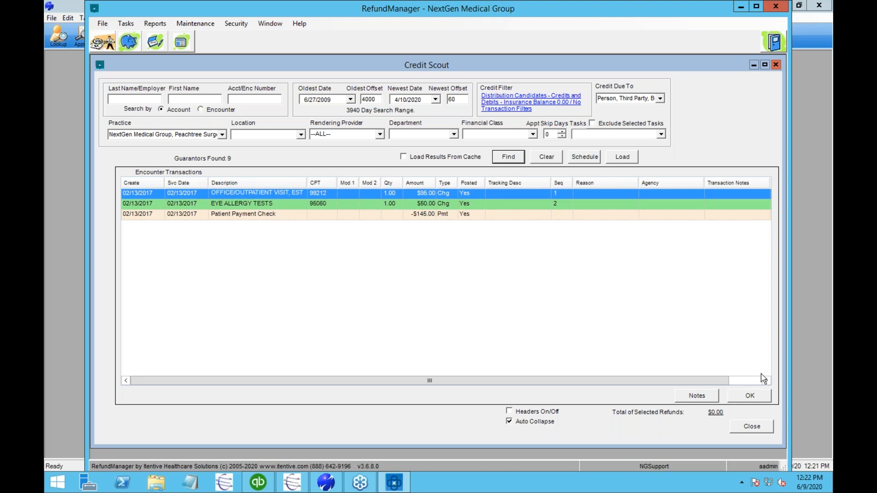
left_click(750, 397)
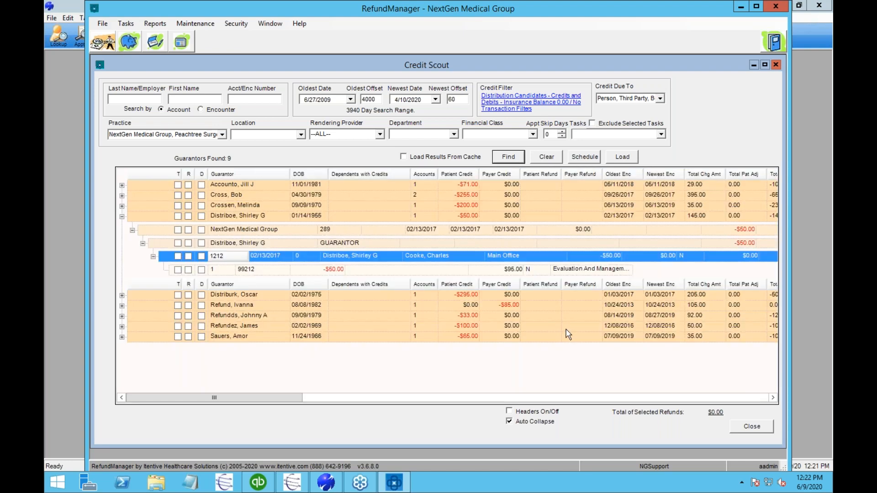
- View the charge totals for the encounter's 99212 charge, then close Credit Scout
left_click(272, 271)
left_click(249, 271)
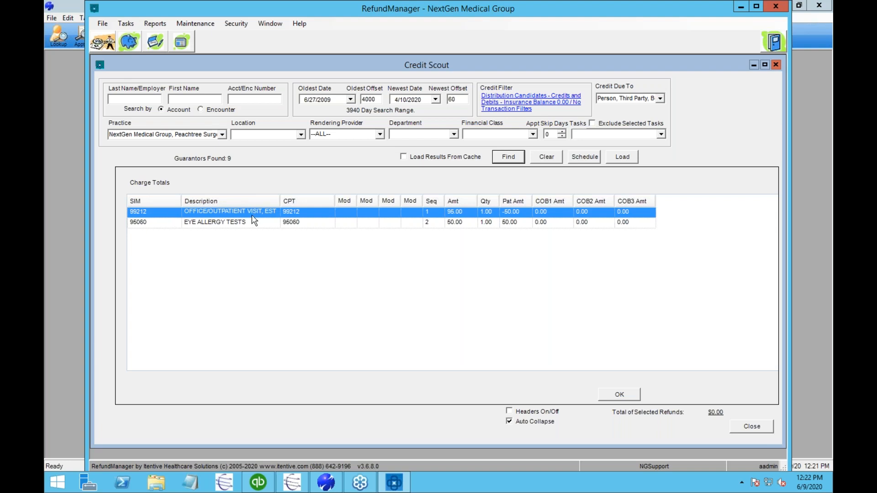
left_click(467, 214)
left_click(515, 214)
left_click(751, 427)
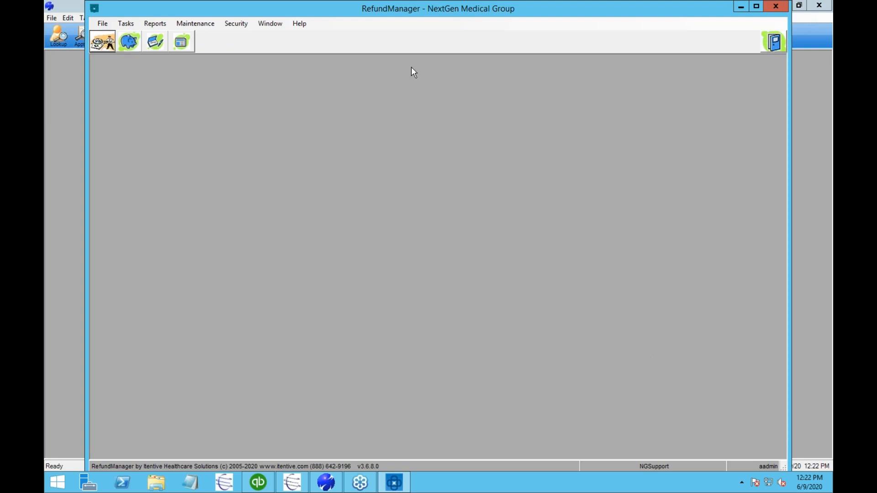
- Reopen Credit Scout, rerun the search with the saved criteria and enlarge the window
left_click(103, 40)
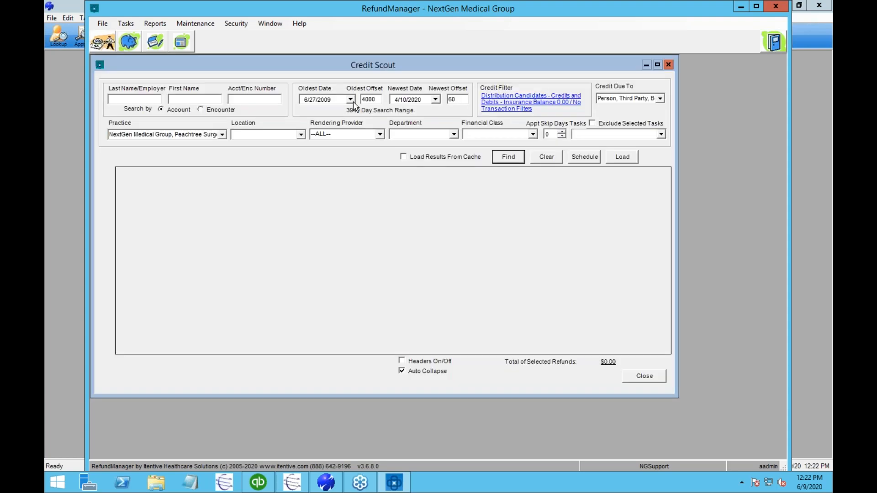
left_click(522, 160)
left_click_drag(678, 394, 785, 396)
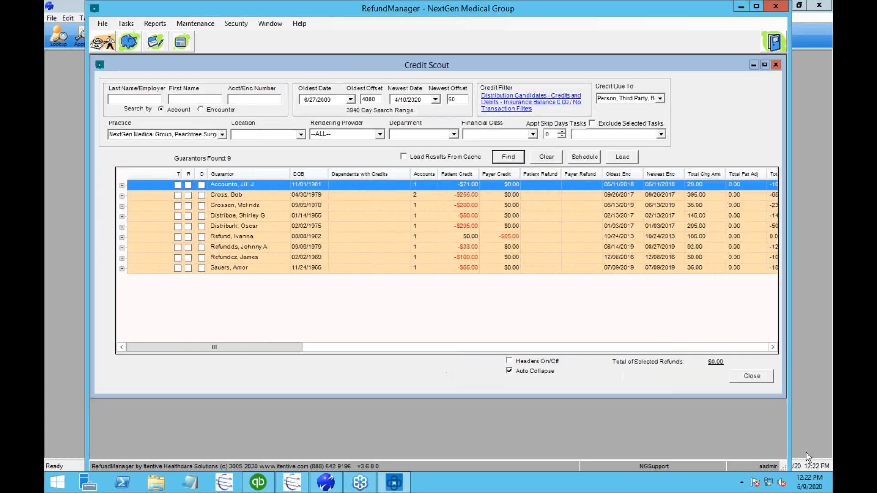
left_click_drag(703, 396, 703, 458)
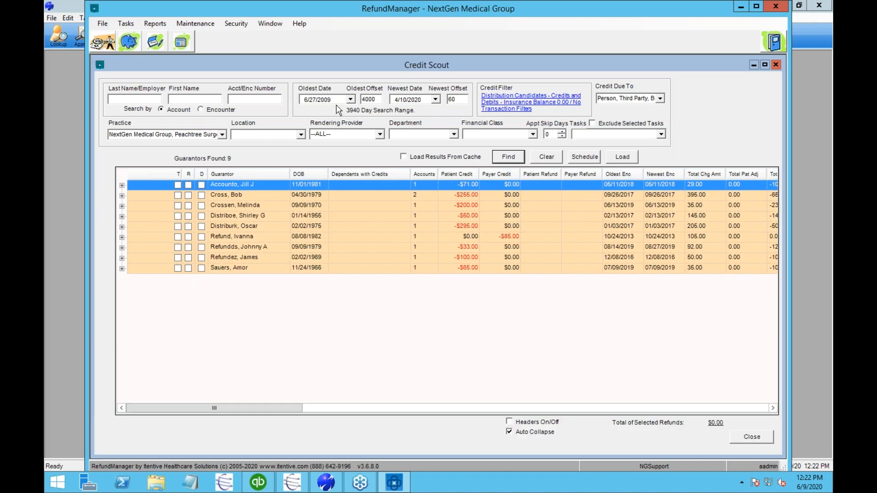
- Expand the guarantor with the $50.00 patient credit and mark it for distribution, including its 99212 charge
left_click(122, 216)
left_click(251, 271)
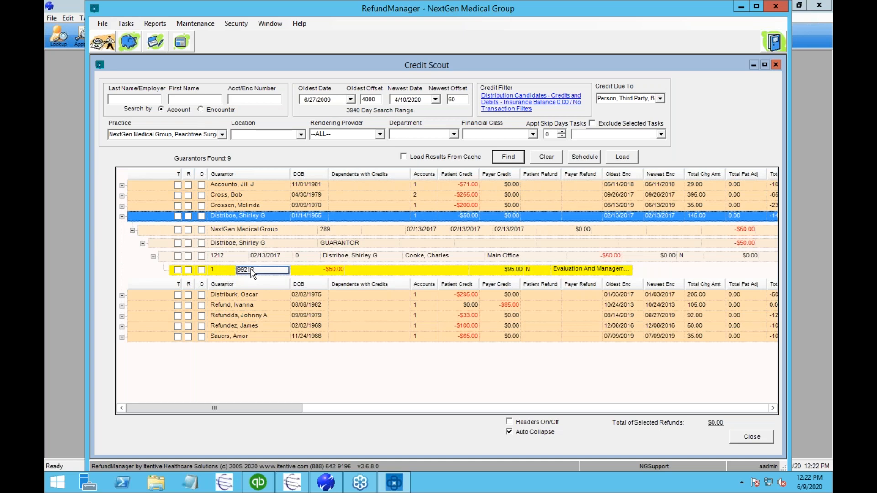
left_click(229, 258)
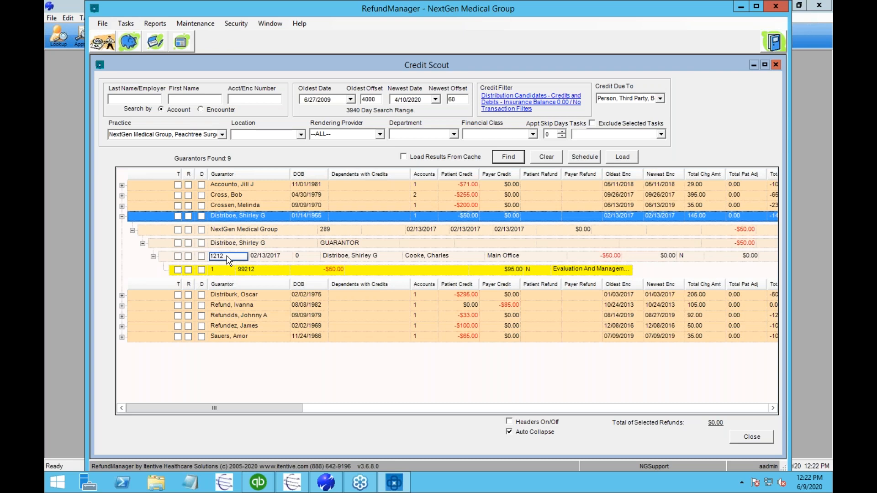
right_click(234, 208)
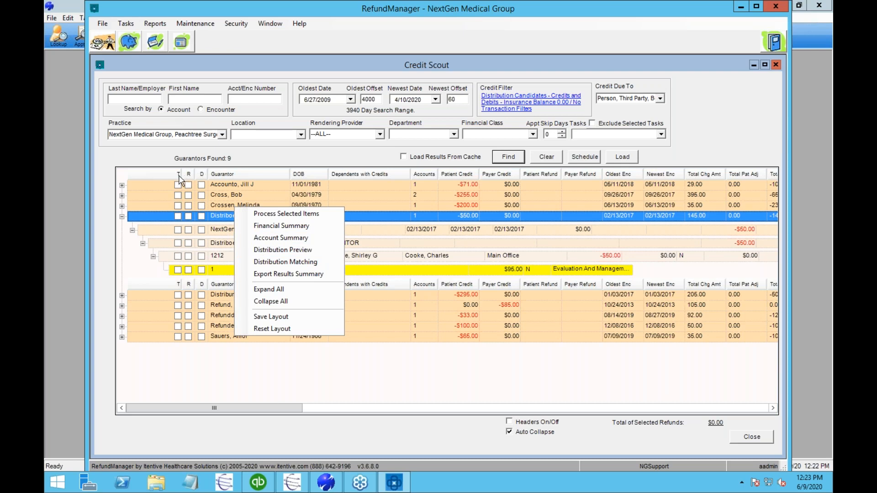
left_click(201, 216)
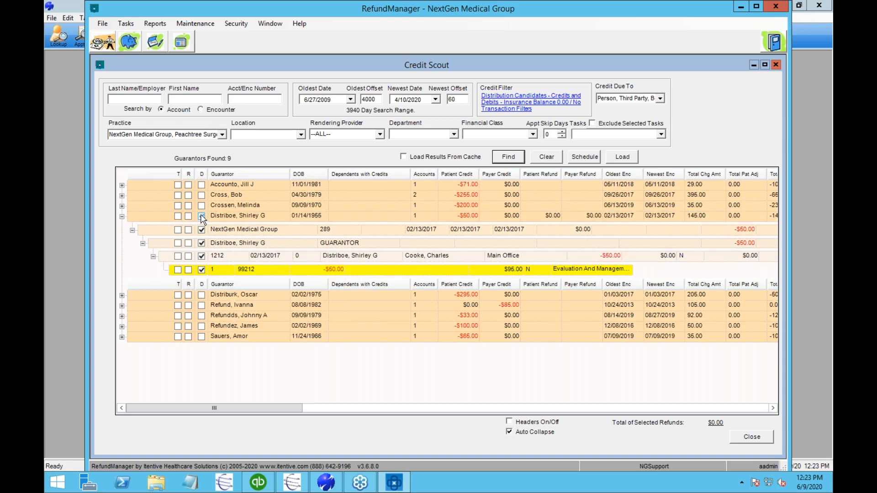
left_click(209, 270)
- Preview how the guarantor's $50.00 credit would be distributed, then close the preview
right_click(227, 207)
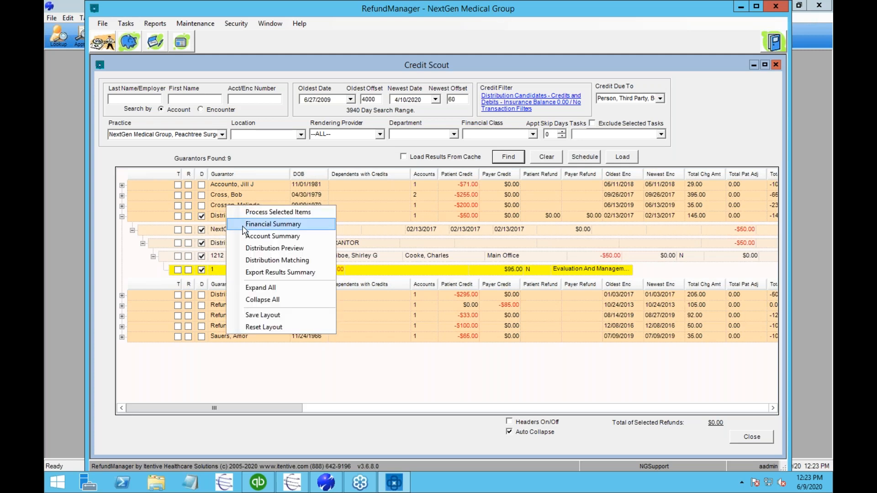
left_click(253, 252)
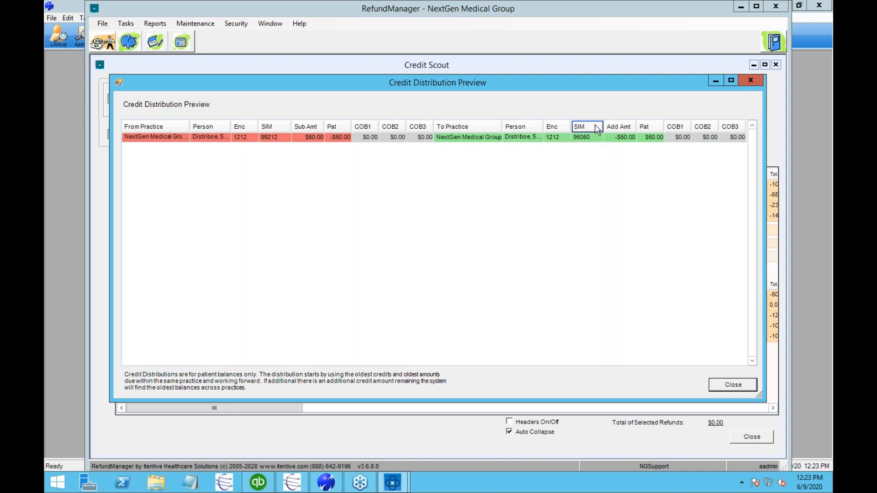
left_click(731, 383)
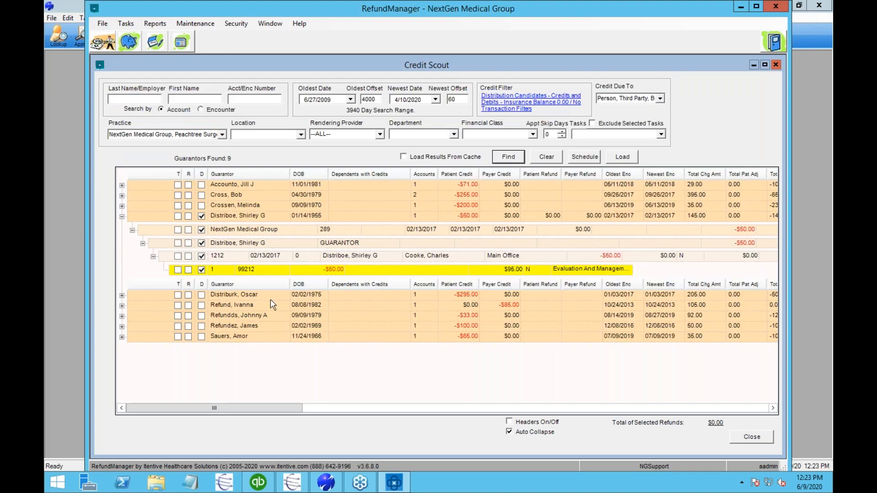
- Expand the guarantor with the $295.00 patient credit, mark it for distribution and preview its proposed credit distribution
left_click(122, 295)
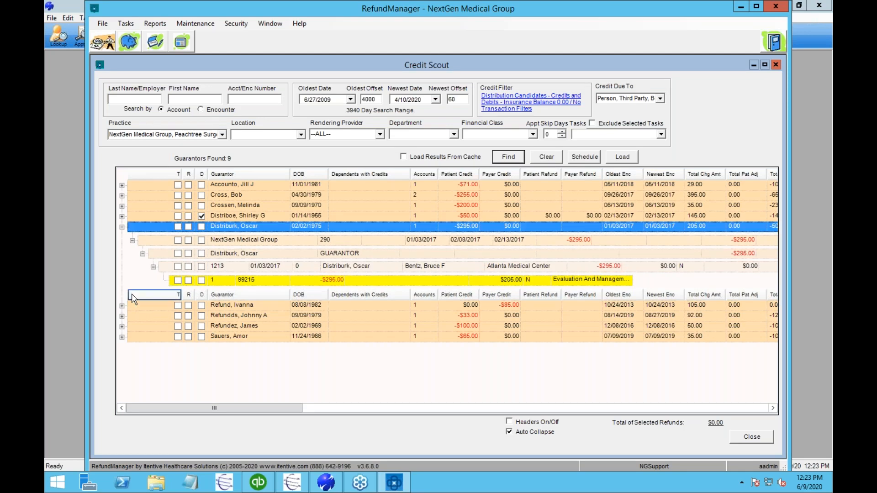
left_click(201, 227)
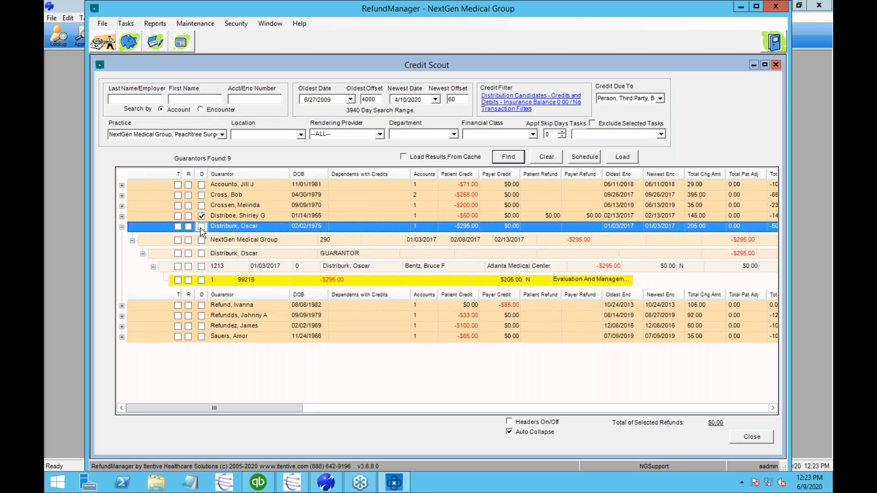
right_click(235, 230)
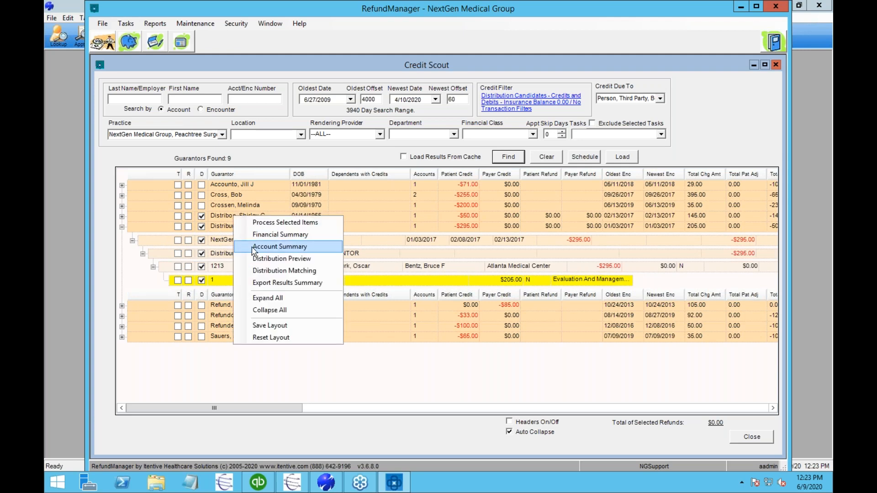
left_click(254, 259)
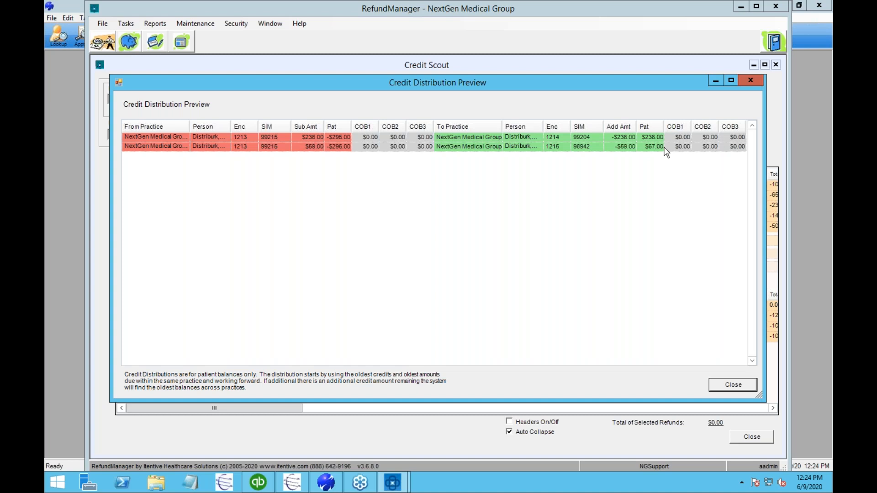
left_click(558, 148)
key("Up")
left_click(730, 386)
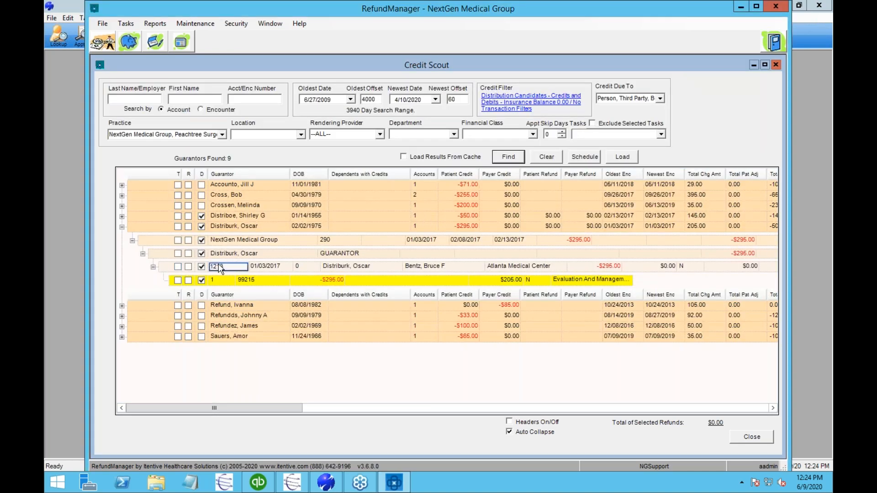
- Open Distribution Matching for this guarantor and match the 01/03/2017 credit on 99215 to the 02/08/2017 charge 98942
right_click(231, 254)
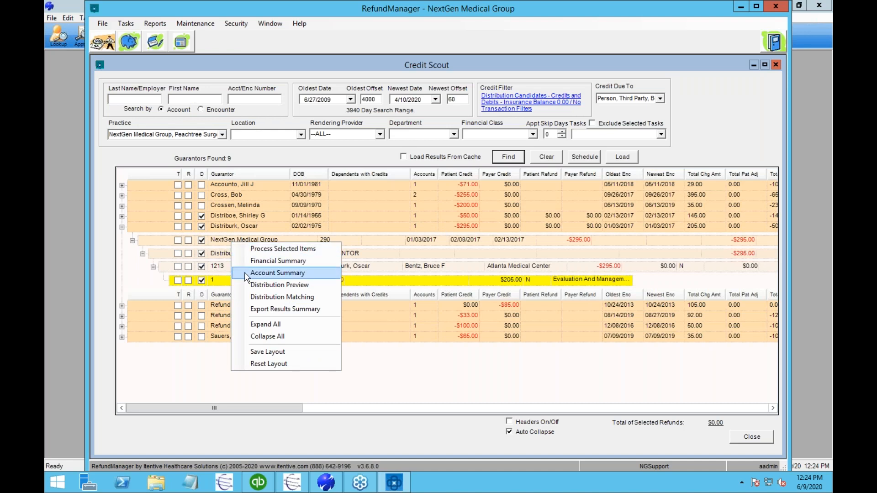
left_click(250, 297)
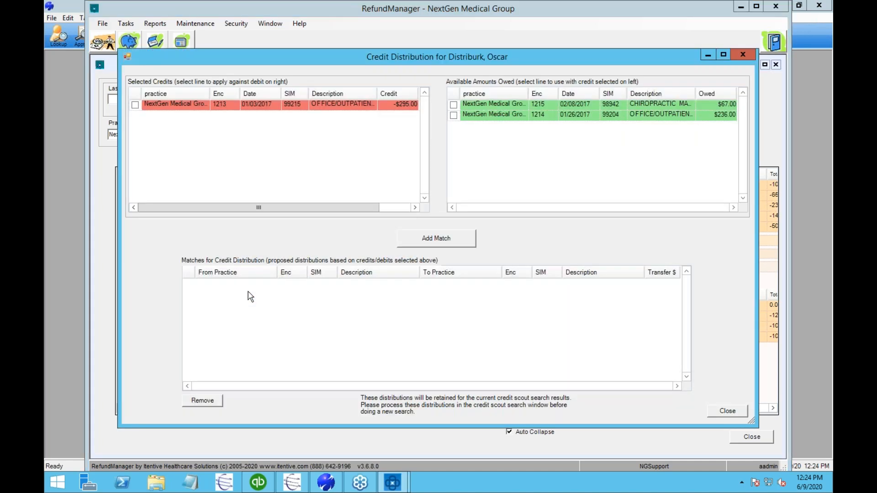
left_click(135, 105)
left_click(454, 105)
left_click(448, 241)
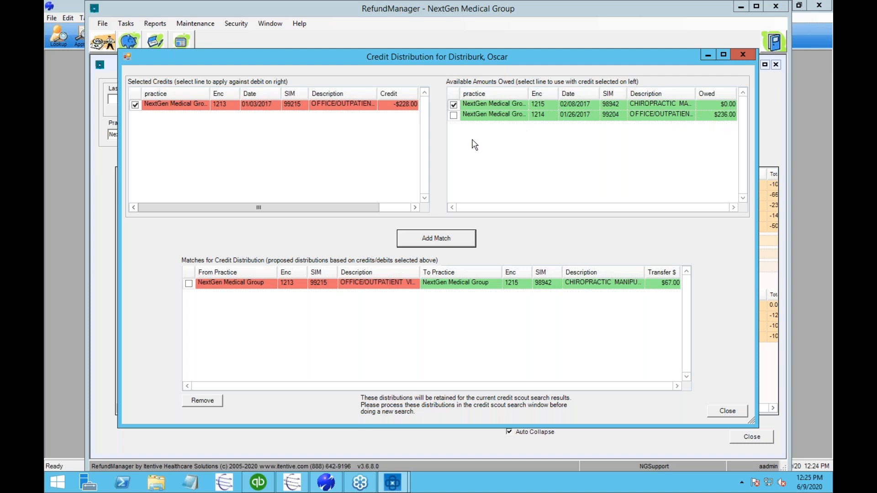
- Match the remaining 99215 credit to the 01/26/2017 charge 99204, then close the distribution matching window
left_click(454, 115)
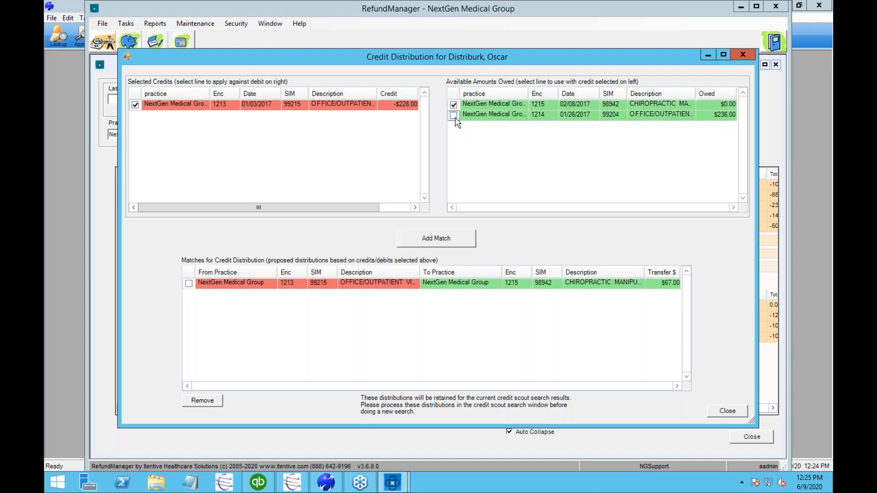
left_click(454, 240)
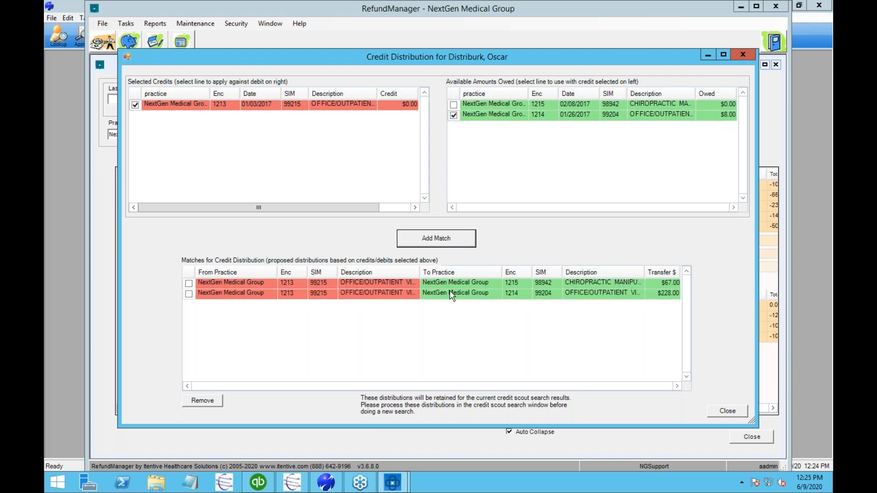
left_click(726, 411)
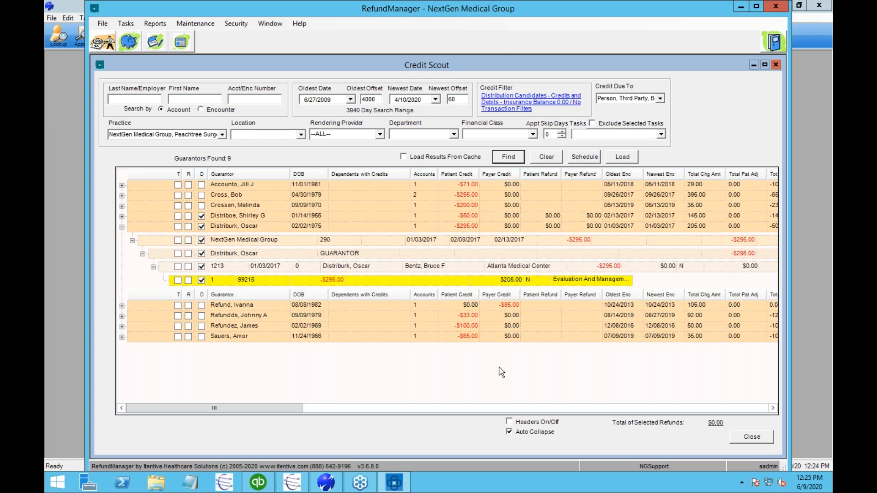
- Open processing for the selected items and review the Distribution Trx Code options, keeping Transfer Patient Payment (C)
right_click(237, 220)
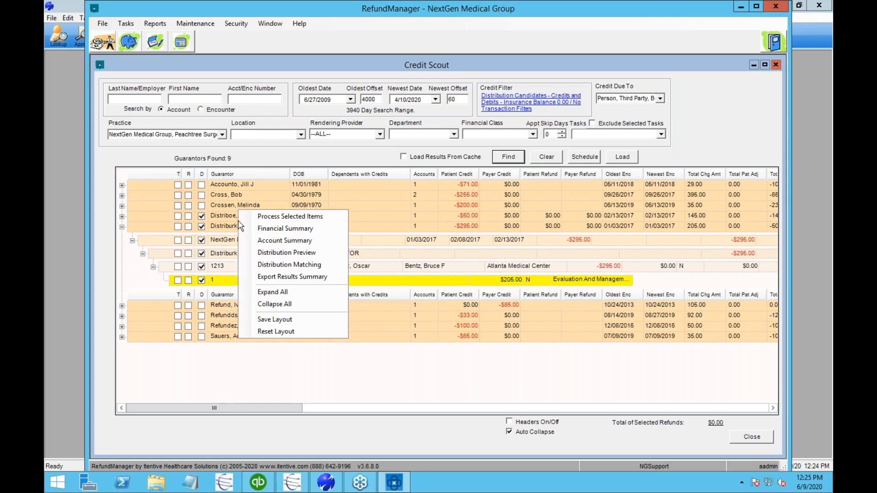
left_click(254, 215)
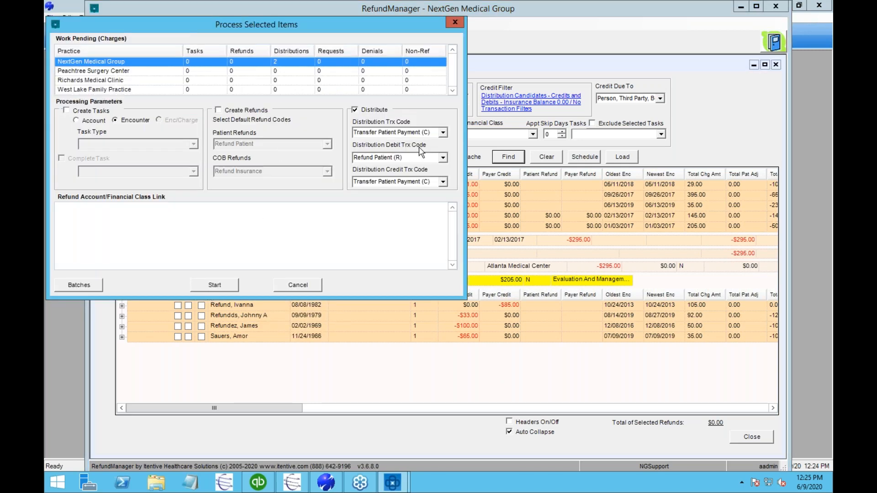
left_click(411, 133)
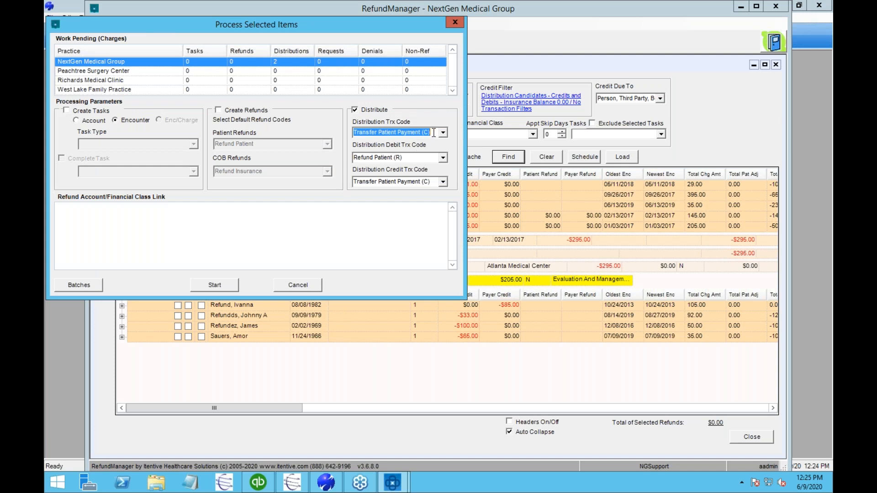
left_click(434, 132)
left_click_drag(433, 133, 319, 132)
left_click(442, 133)
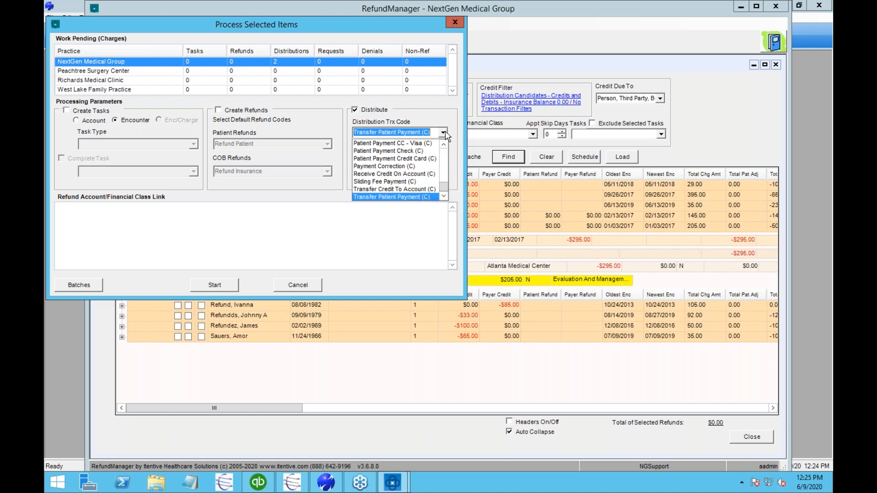
left_click(443, 132)
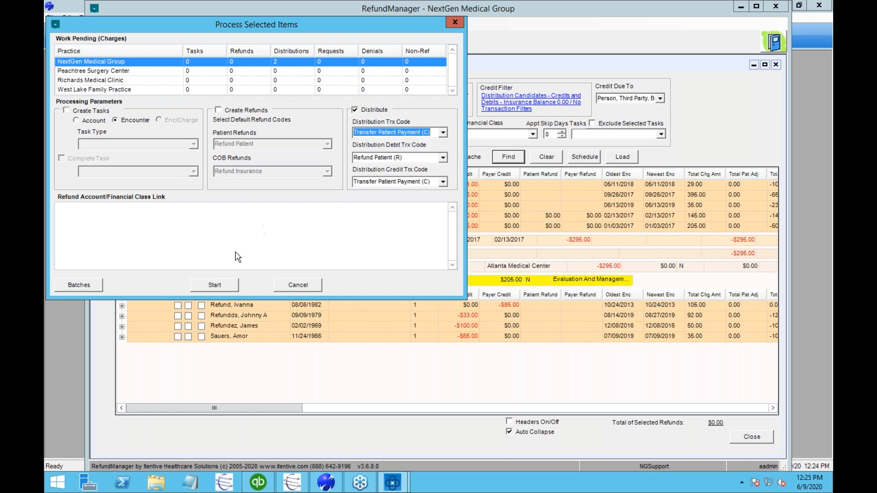
- Process the selected distributions through the preview and confirmation, skip the review and close the processing window
left_click(228, 288)
left_click(424, 277)
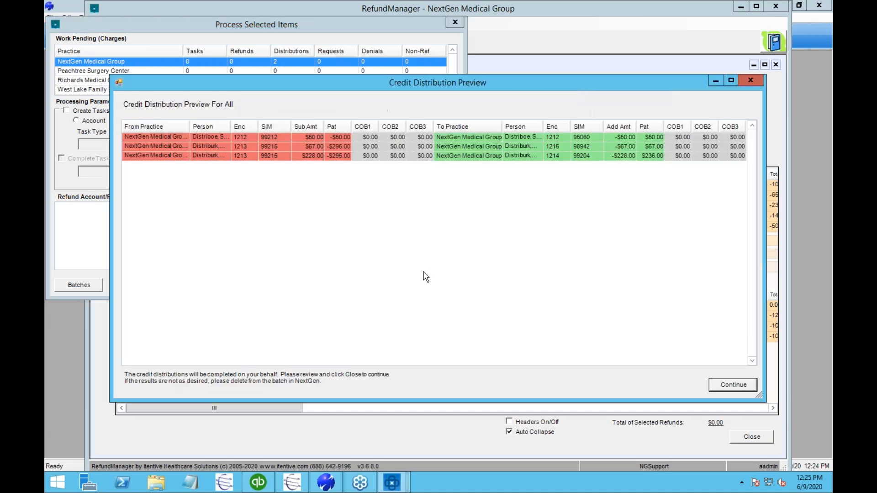
left_click(722, 386)
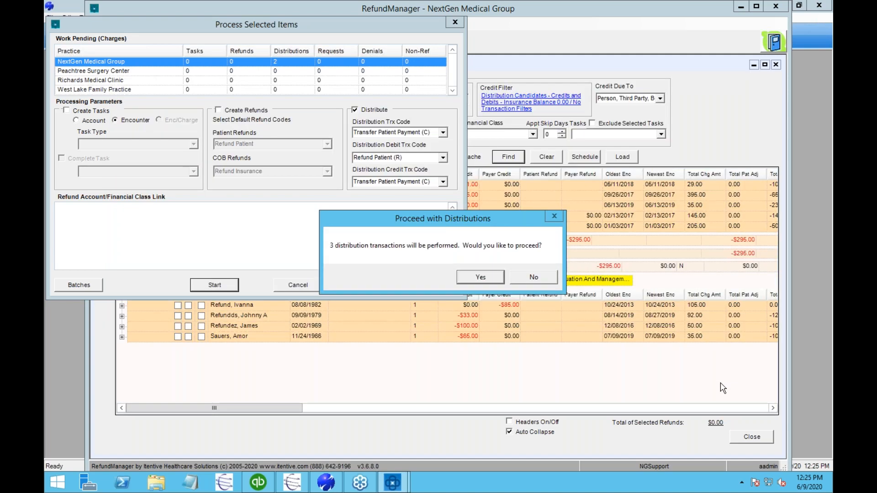
left_click(473, 280)
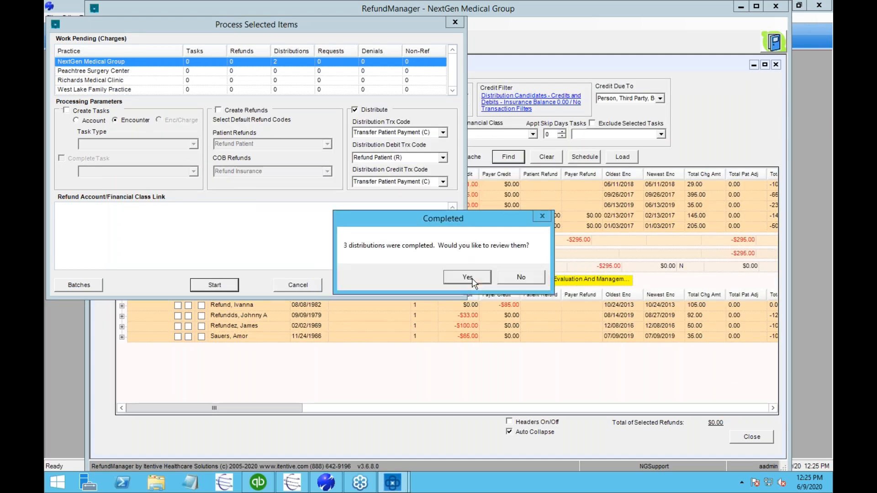
left_click(525, 279)
left_click(502, 283)
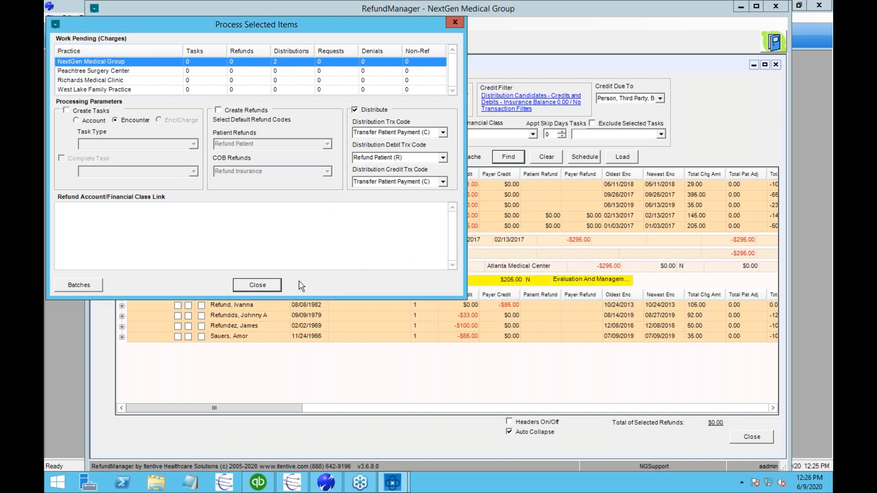
left_click(294, 285)
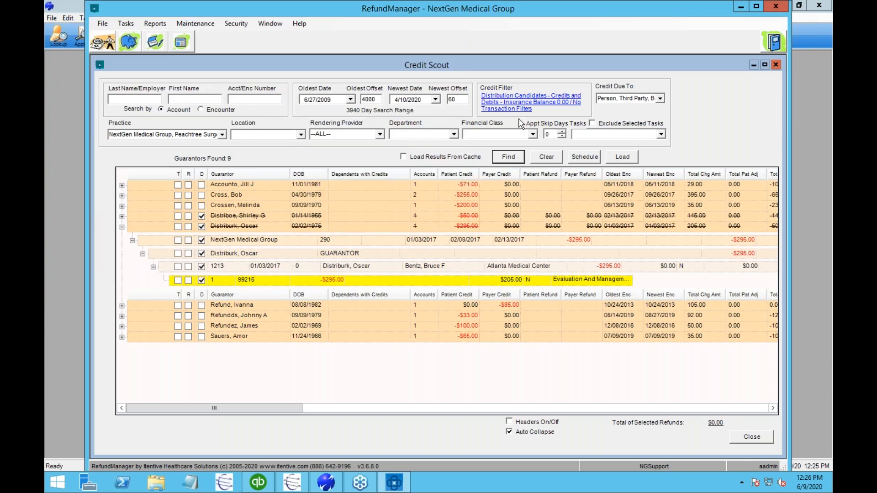
- Set the charge filter to Any One Bucket's Credit > Total Account Debit - No Balance Control Issues and rerun the search
left_click(515, 101)
left_click(446, 159)
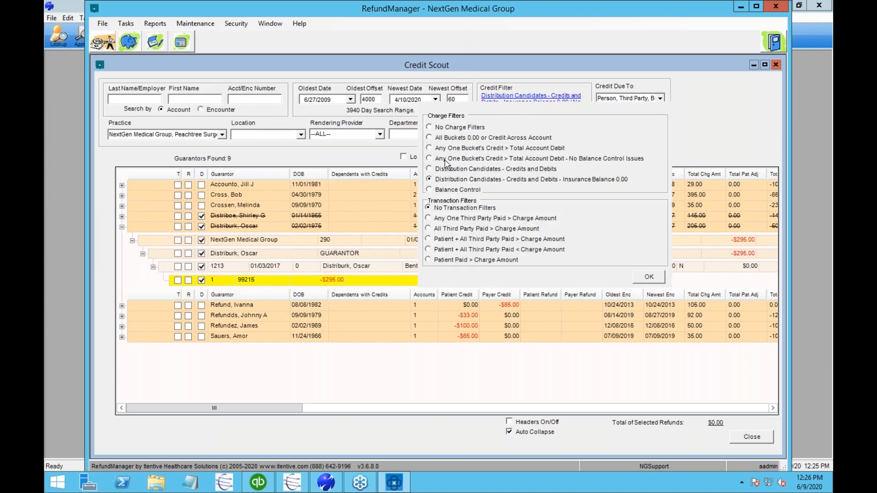
left_click(642, 278)
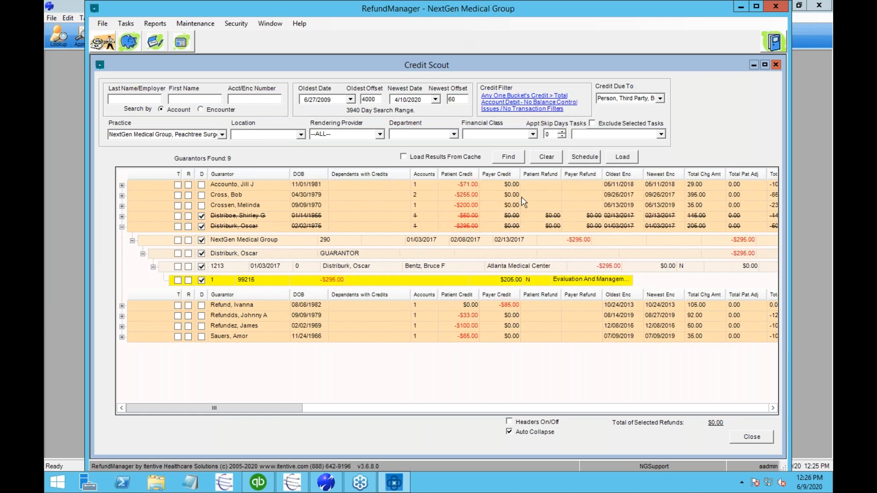
left_click(503, 160)
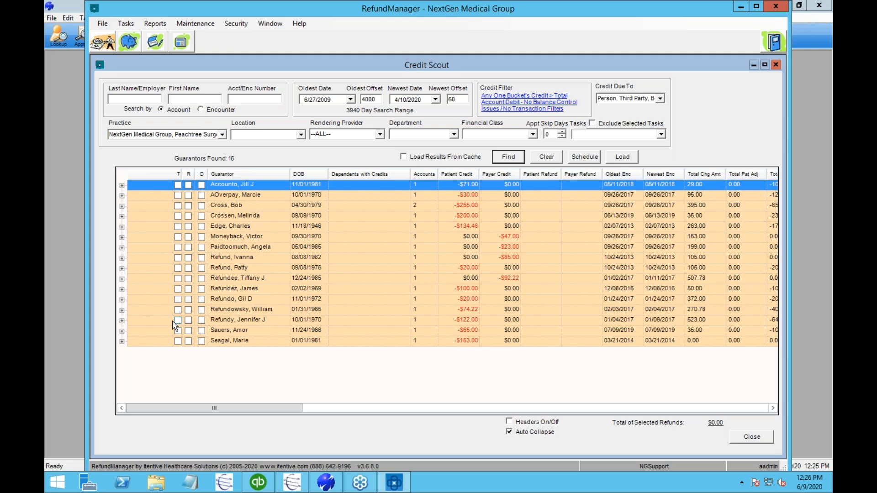
- Expand the guarantor with the $122.00 patient credit and examine its practice and guarantor rows
left_click(129, 320)
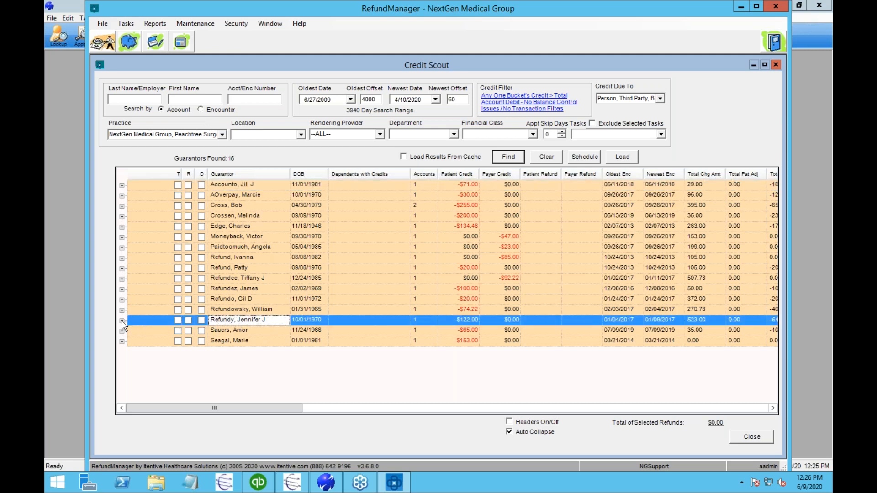
left_click(121, 321)
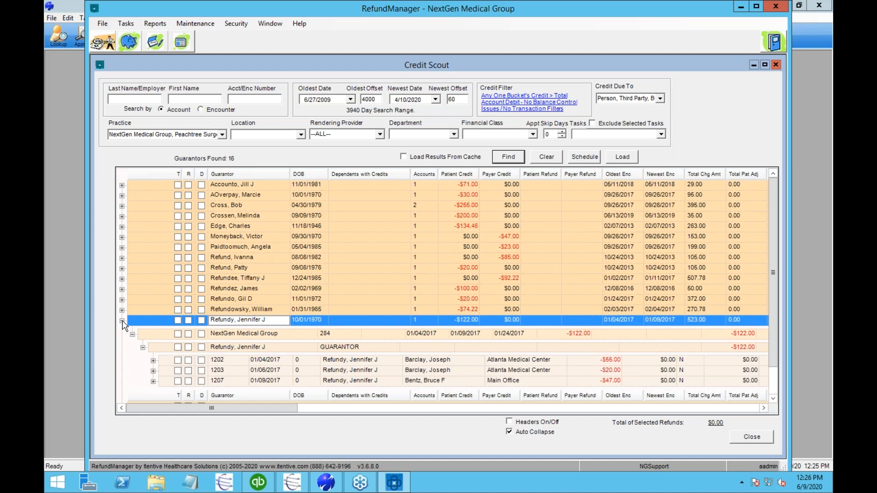
left_click(228, 337)
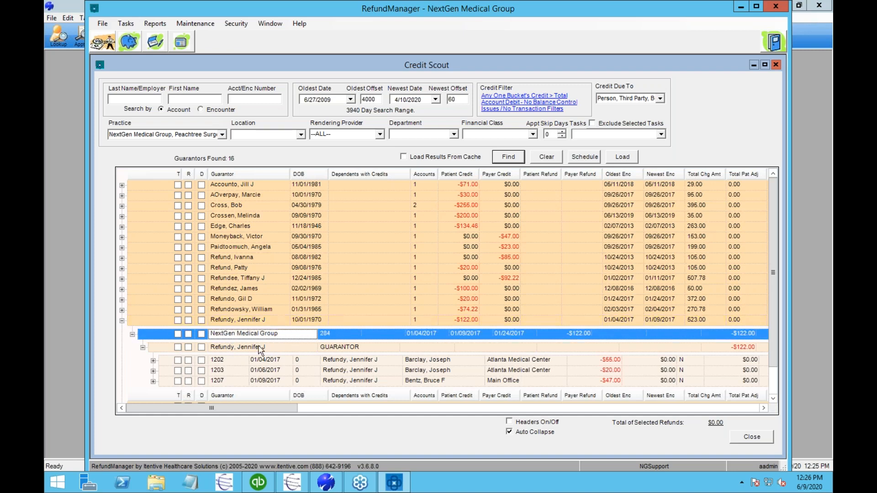
left_click(310, 348)
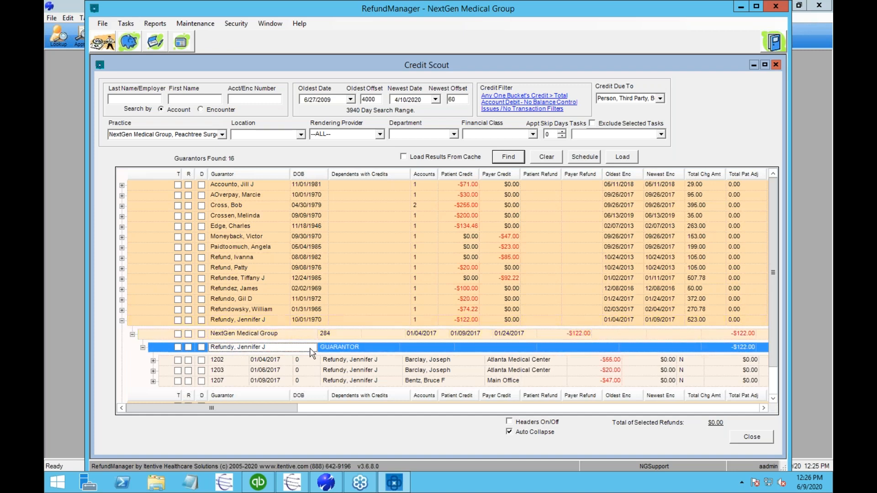
- Examine the expanded guarantor row and the charge detail under its 01/04/2017 encounter, then collapse that encounter
left_click(358, 348)
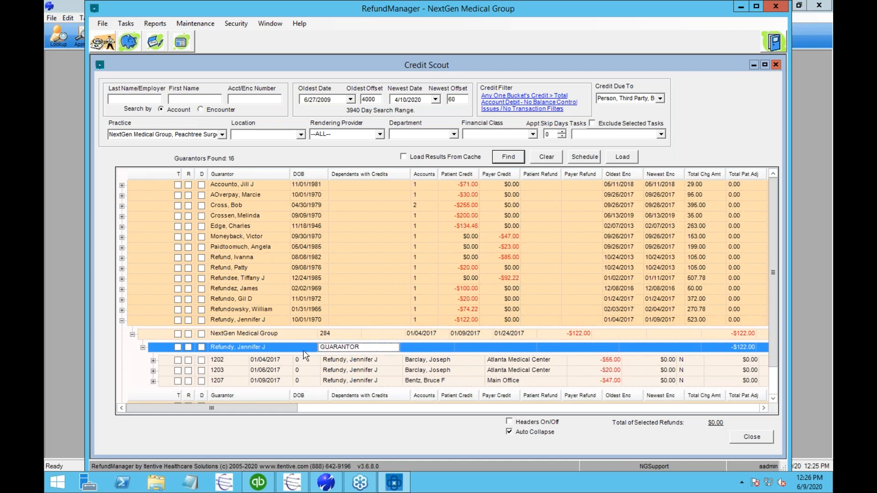
left_click(259, 346)
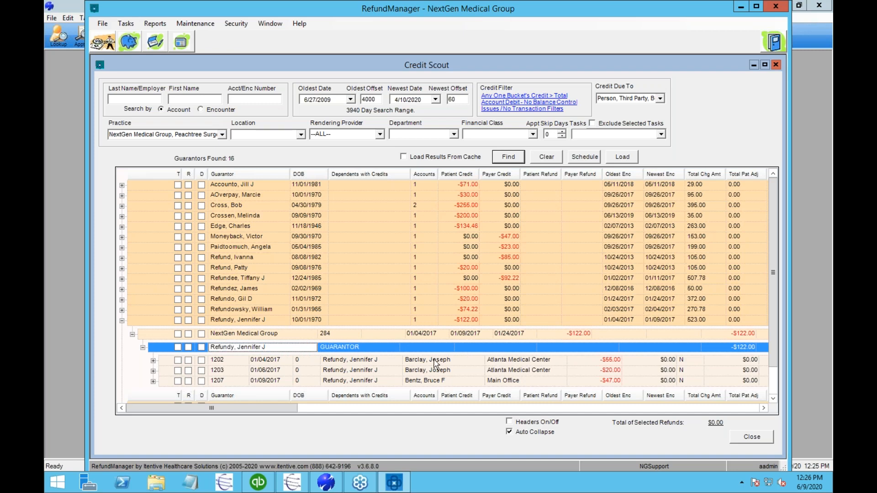
left_click(222, 361)
left_click(153, 360)
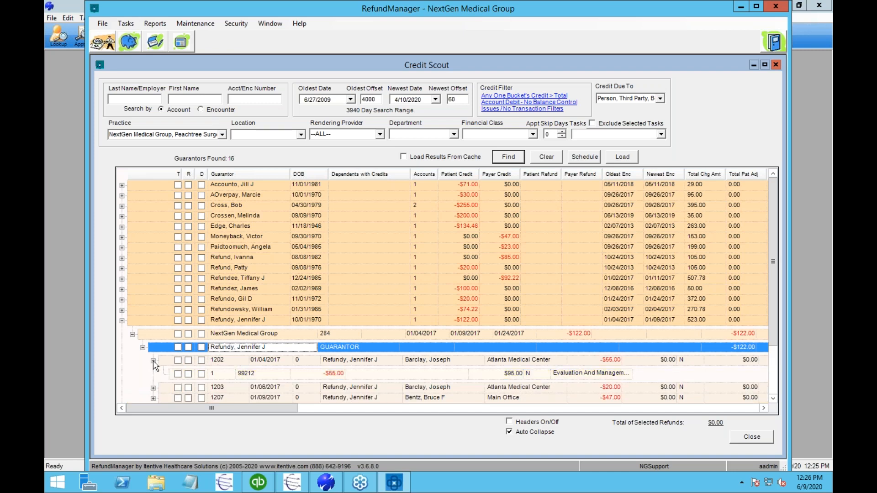
left_click(153, 360)
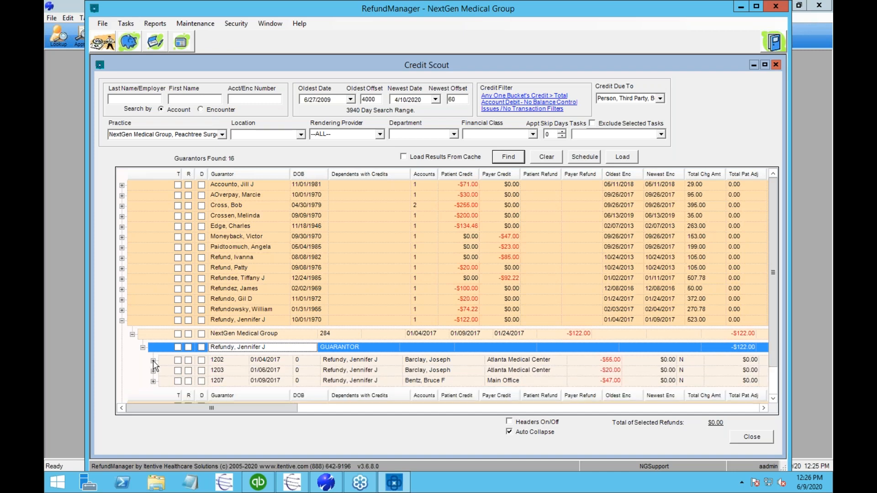
- Review the guarantor's Account Summary sorted by date with the four 1/24/2017 payments expanded, and close it
right_click(242, 311)
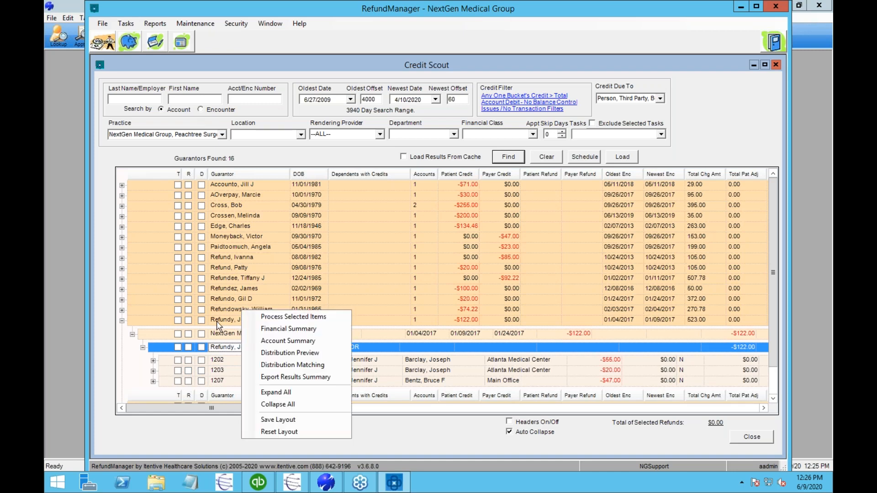
left_click(264, 340)
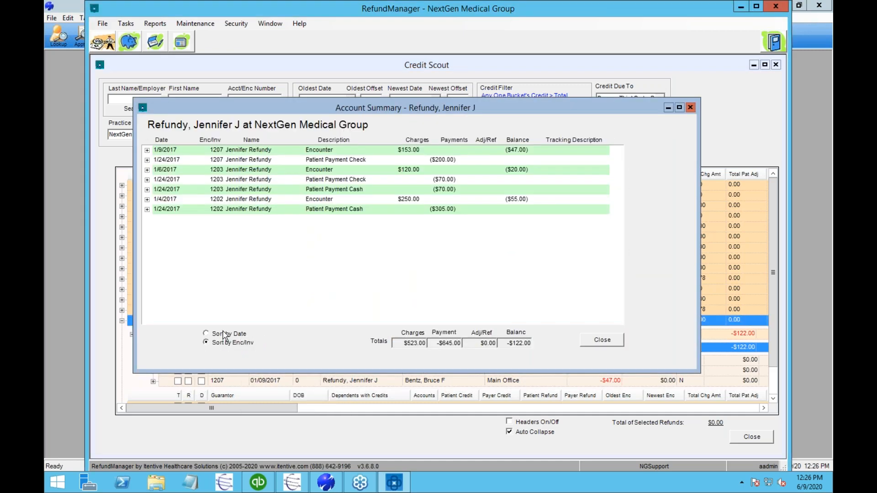
left_click(224, 334)
left_click(147, 151)
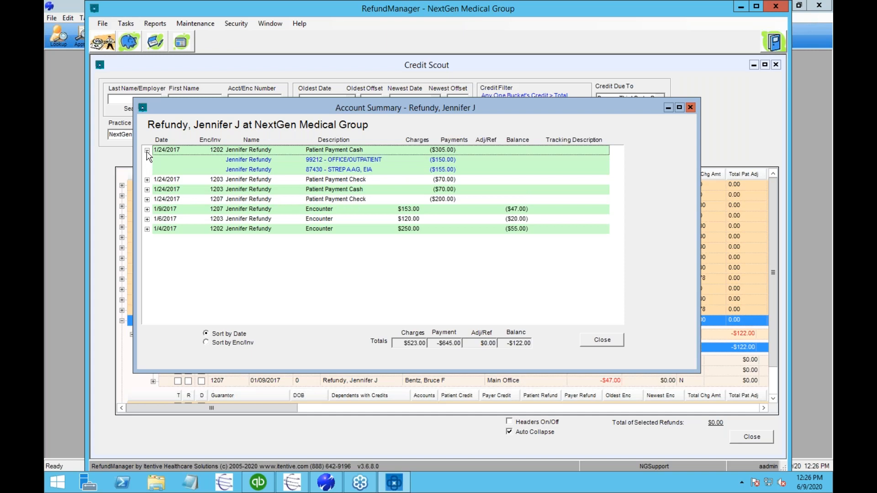
left_click(147, 180)
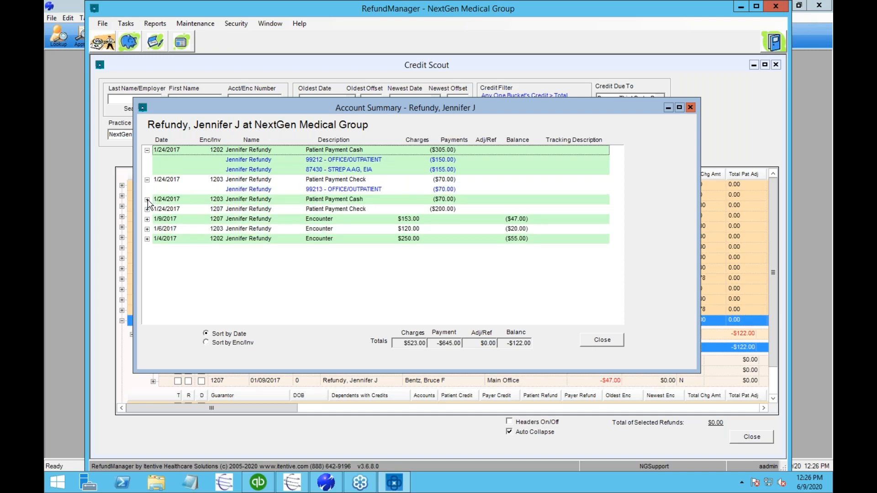
left_click(147, 200)
left_click(147, 219)
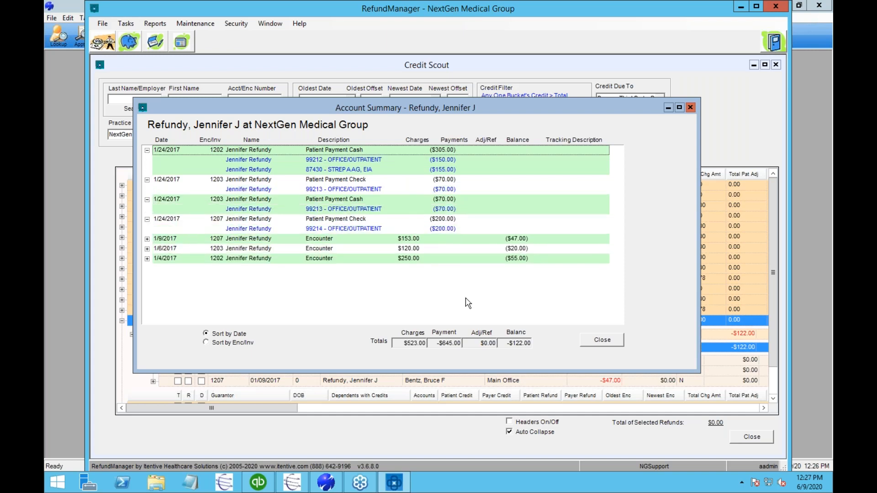
left_click(602, 340)
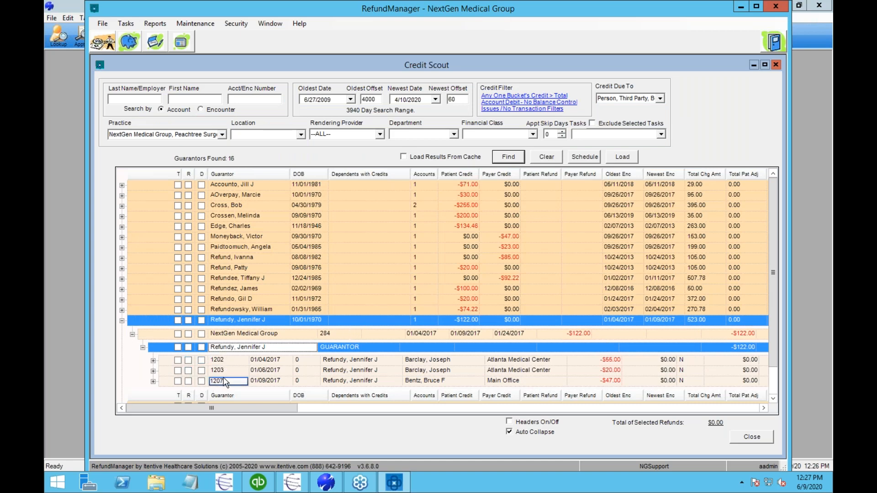
- Mark the guarantors with the $122.00 patient credit and the $85.00 payer credit for refund, briefly showing the level headers
left_click(187, 321)
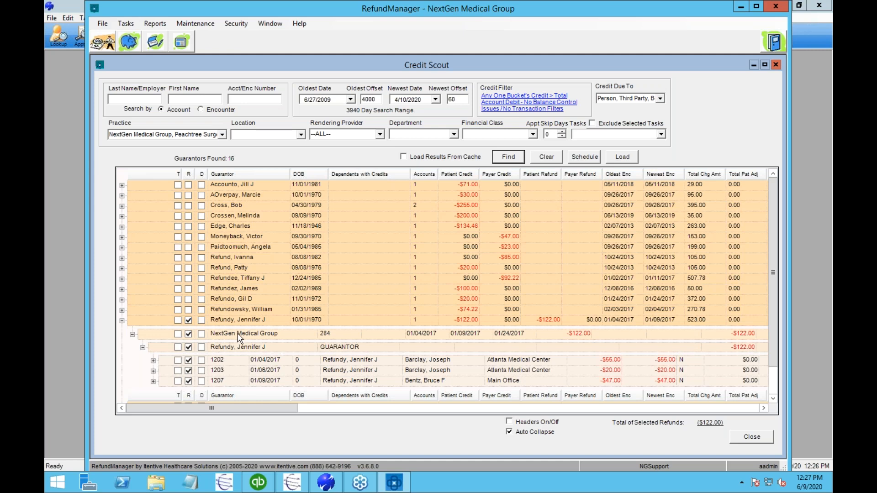
left_click(121, 259)
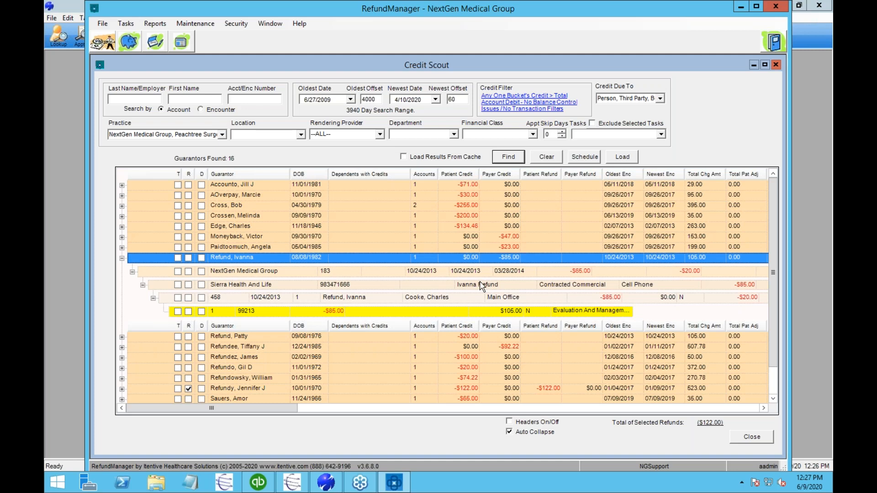
left_click(527, 424)
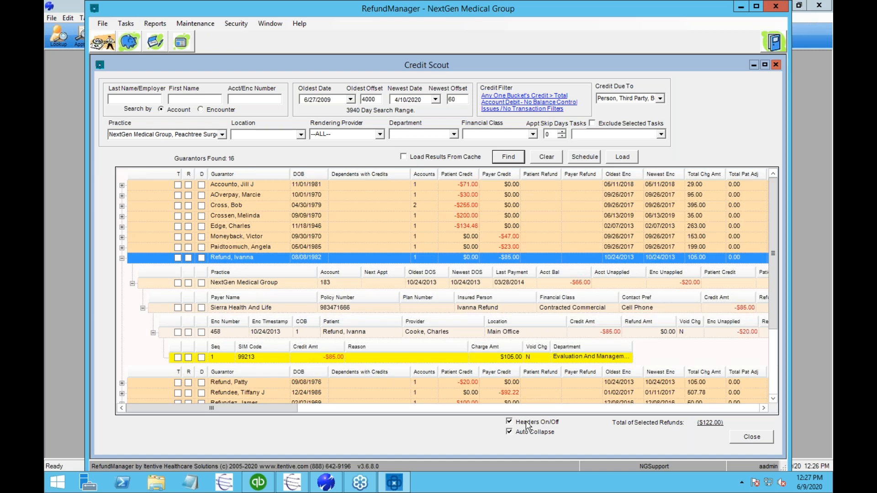
left_click(528, 424)
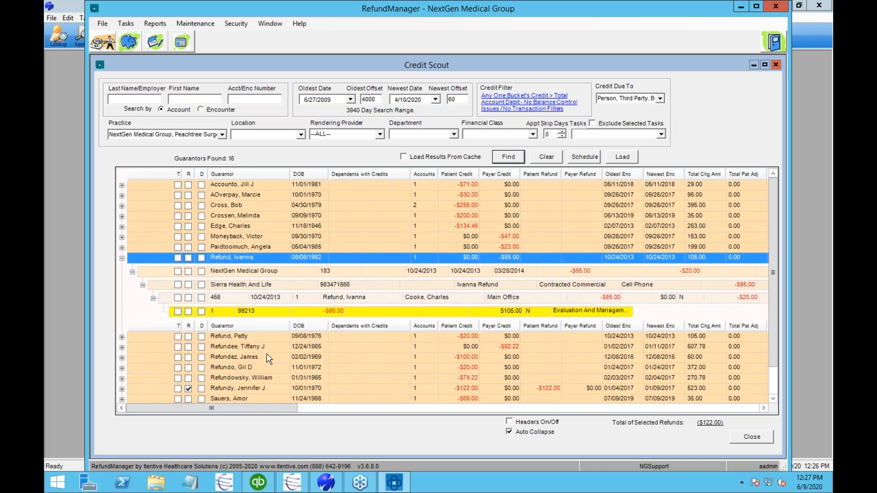
left_click(188, 258)
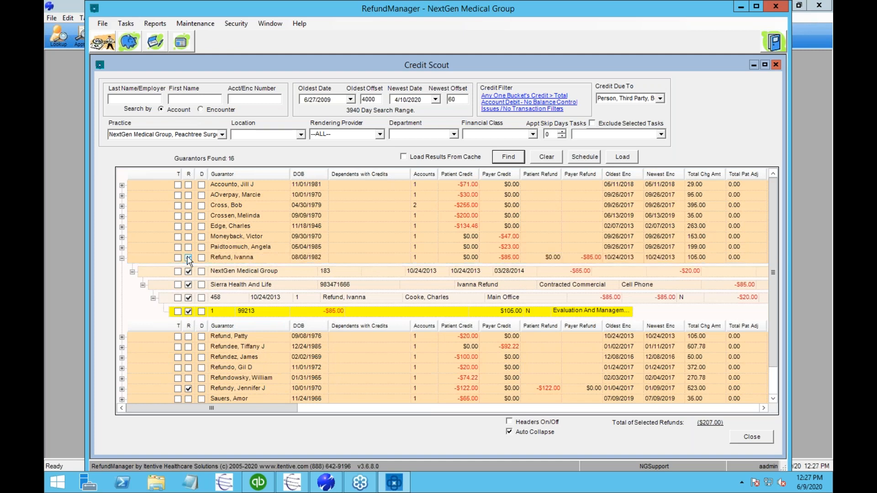
- Mark the guarantors with the $20.00 patient credit from 10/24/2013 and the $92.22 payer credit for refund, expanding their details
left_click(188, 337)
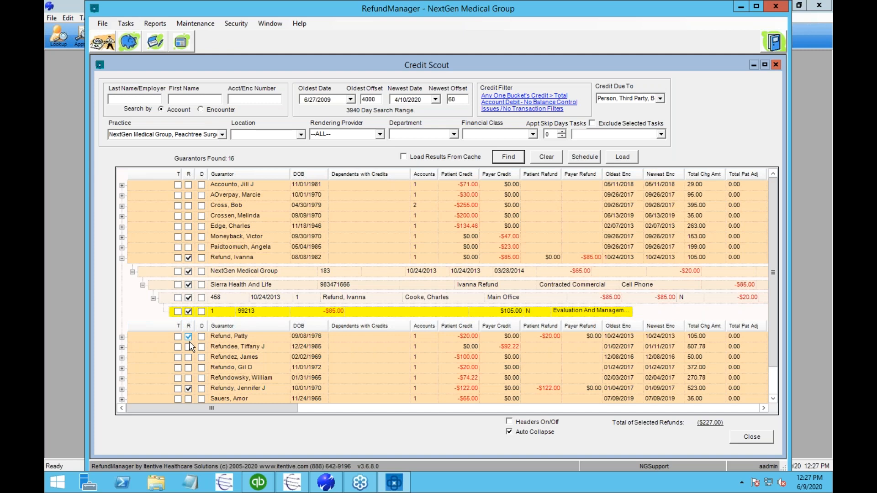
left_click(121, 337)
left_click(121, 347)
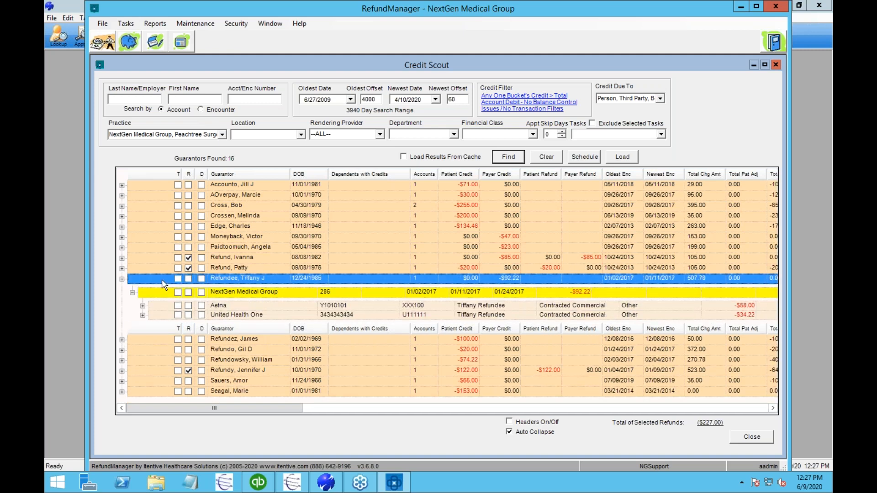
left_click(188, 279)
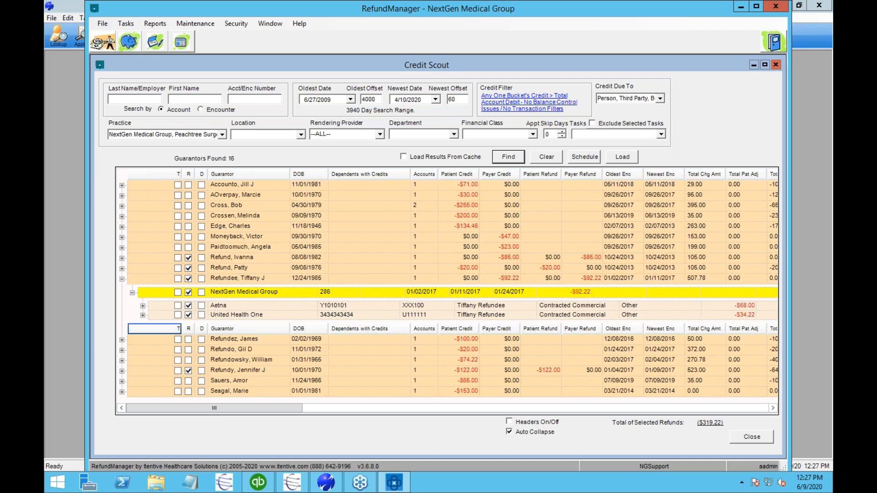
- Expand and mark for refund the $100.00 patient-credit guarantor and the confidential $20.00 one, acknowledging the contact preference alert
left_click(122, 340)
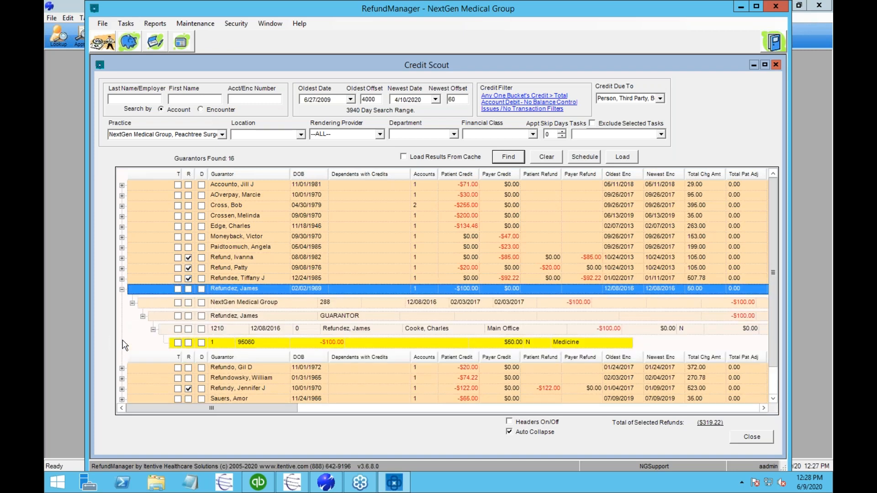
left_click(188, 289)
left_click(122, 368)
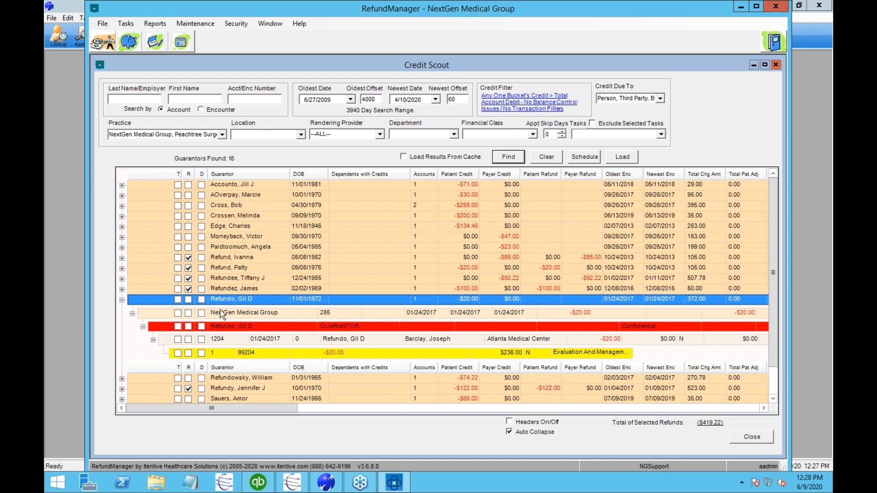
left_click(188, 299)
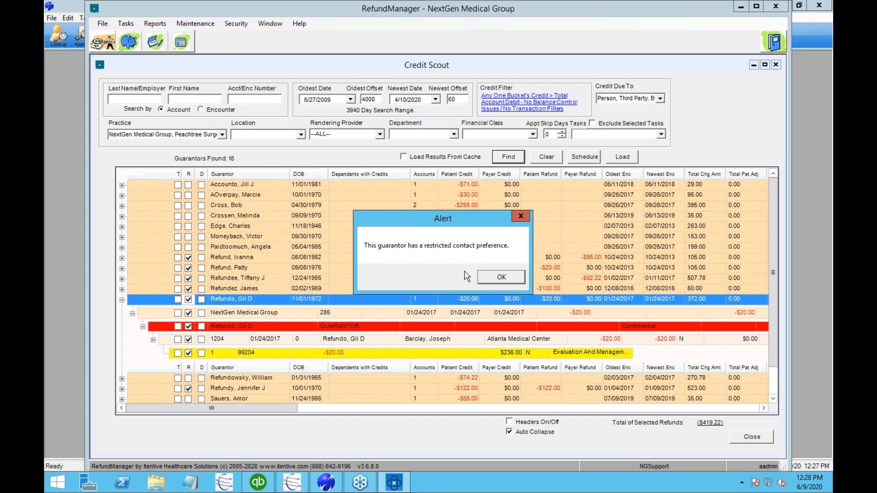
left_click(501, 277)
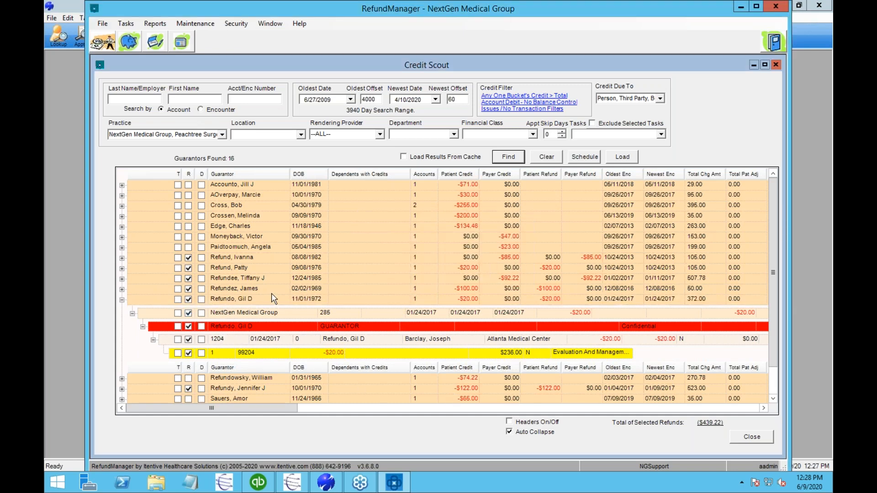
- Process the selected refunds with the Refund Patient and Refund Insurance codes, confirm them and close the processing window
right_click(233, 259)
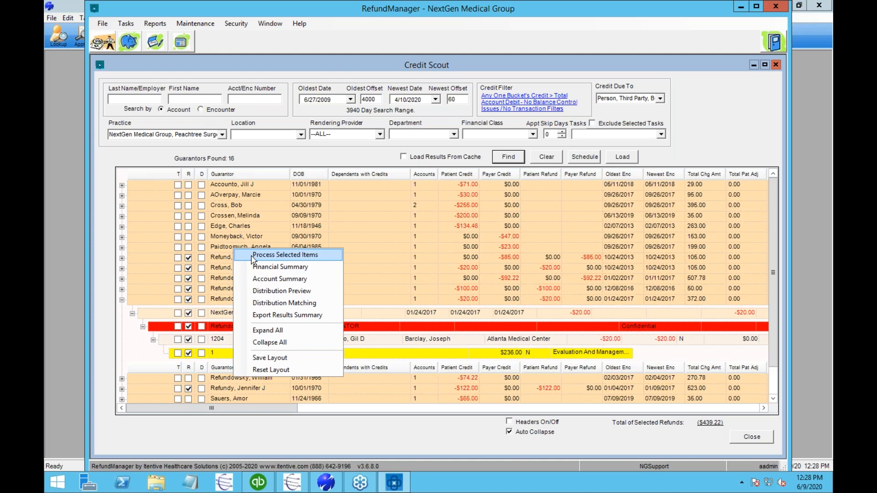
left_click(252, 257)
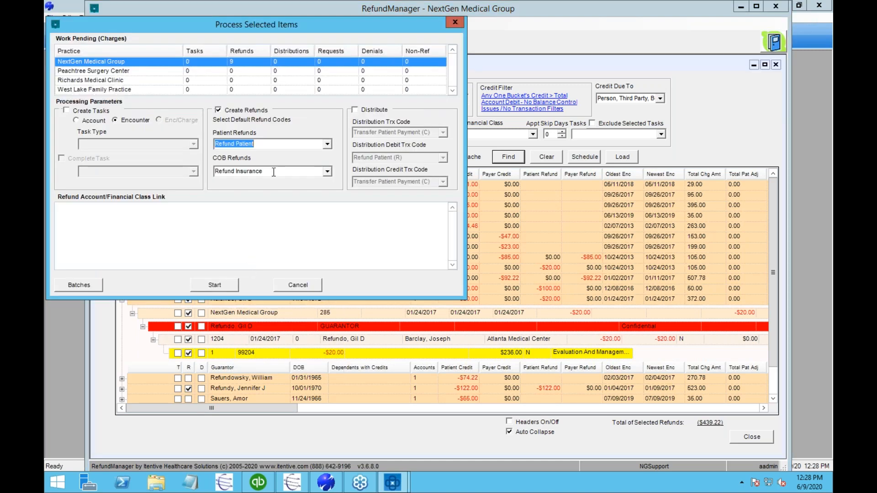
key("Tab")
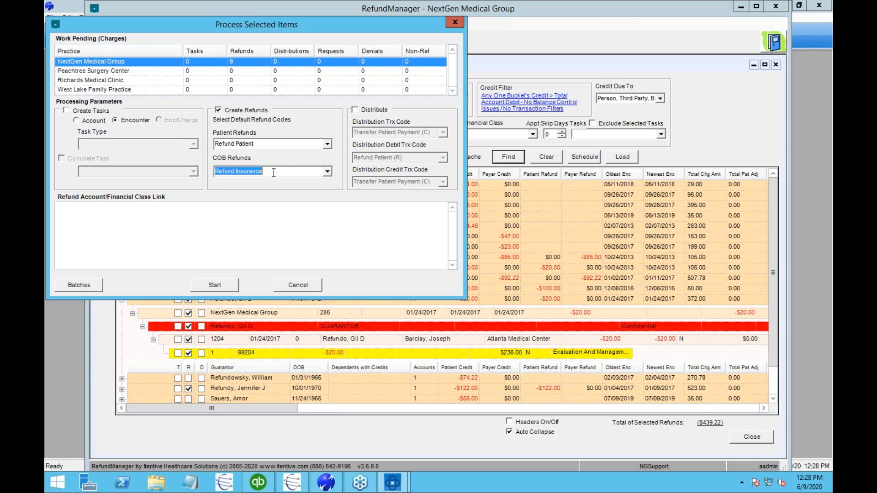
left_click(272, 145)
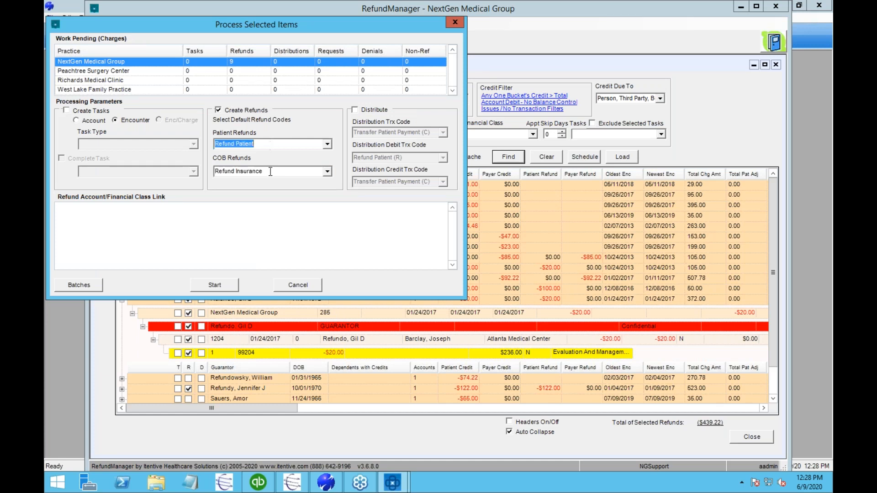
left_click(227, 287)
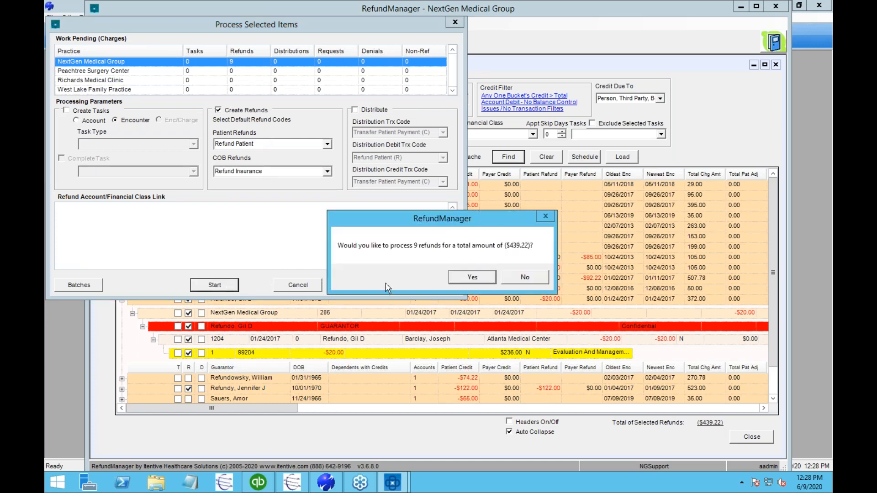
left_click(464, 280)
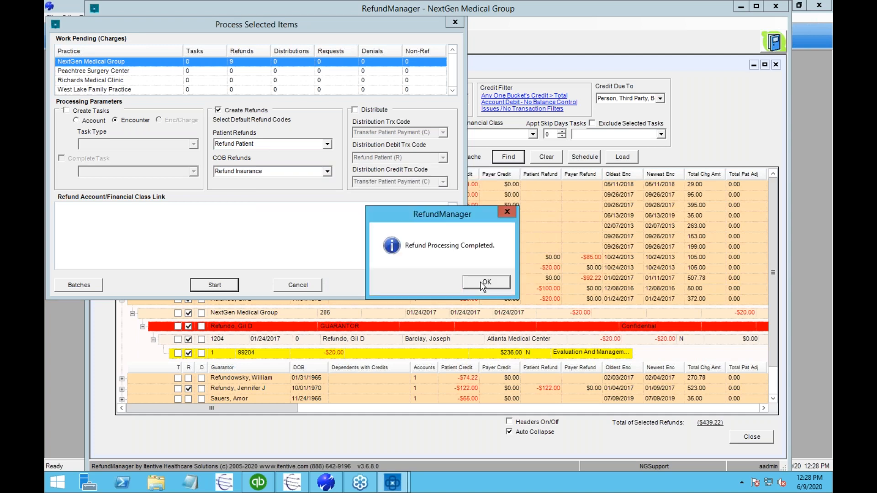
left_click(484, 282)
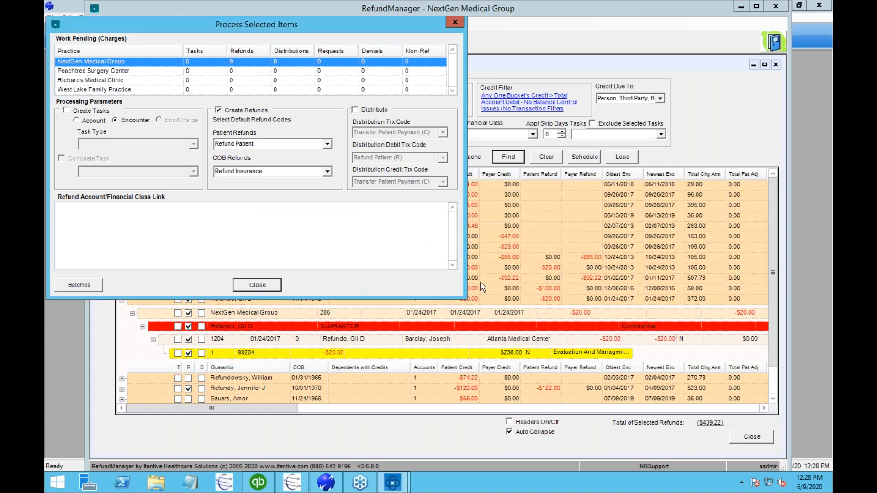
left_click(258, 286)
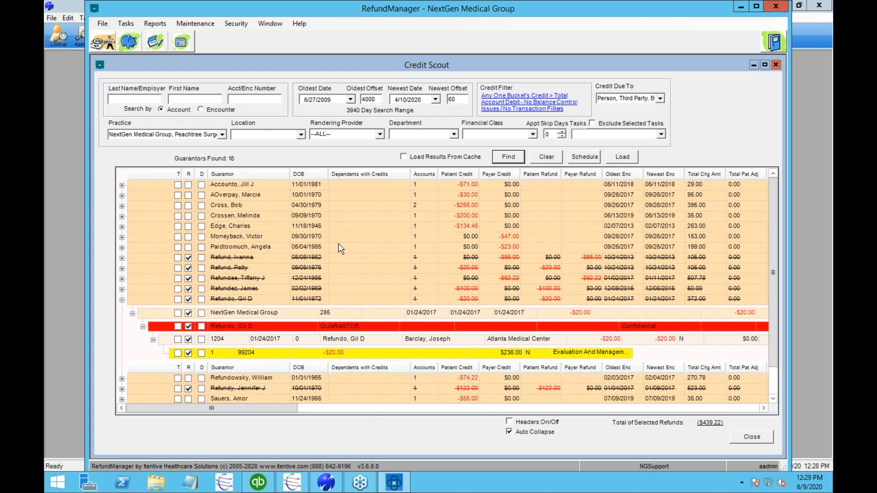
- Mark the guarantor with the $71.00 patient credit for a task and create an encounter-level Credit Balance On Encounter task
left_click(177, 185)
right_click(246, 183)
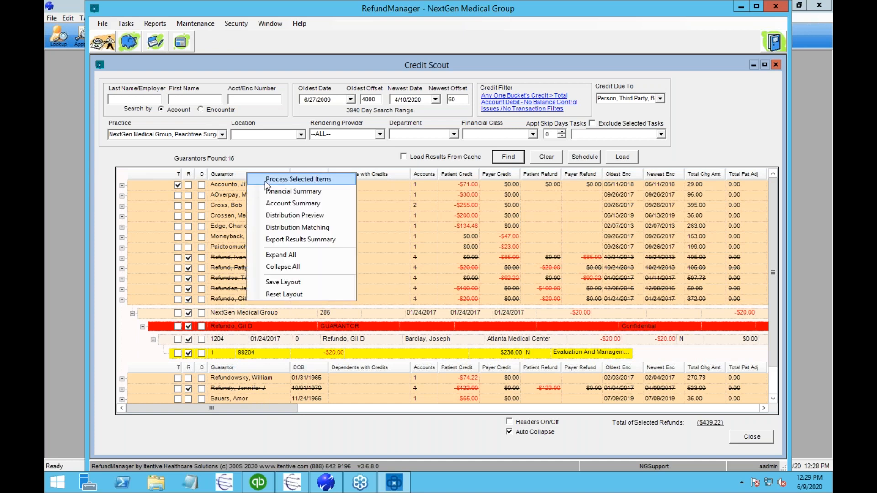
left_click(266, 181)
left_click(193, 145)
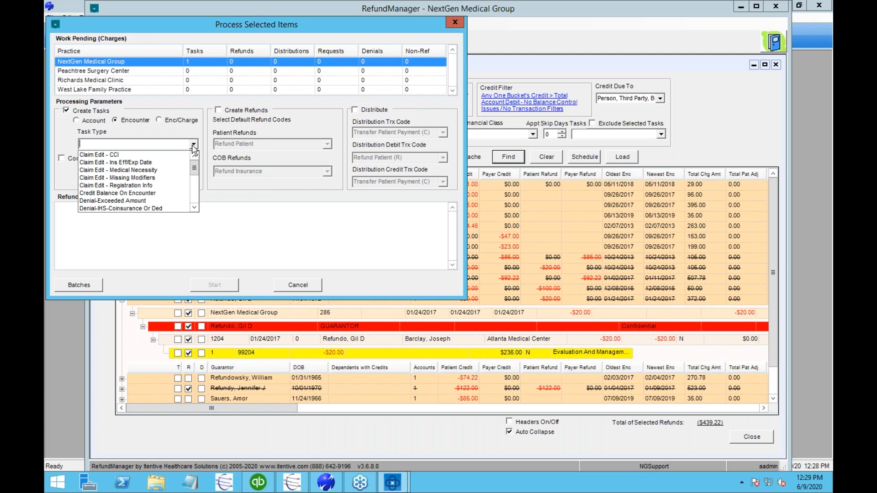
left_click(171, 194)
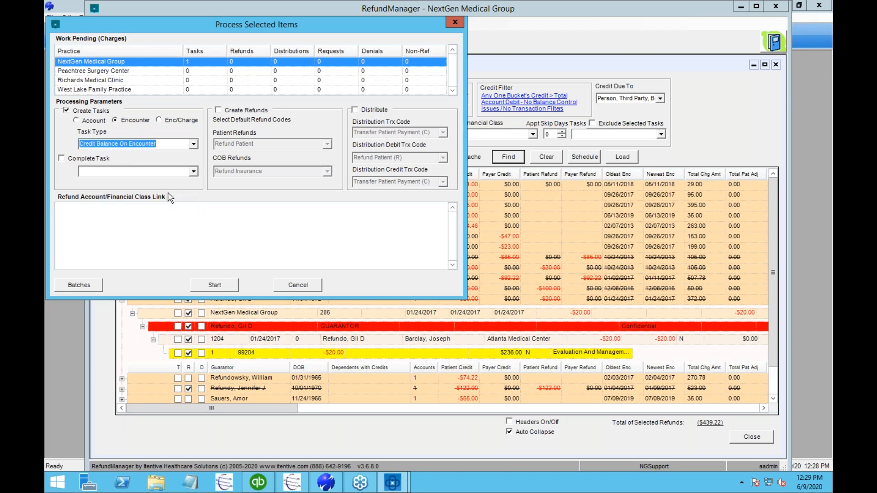
left_click(215, 288)
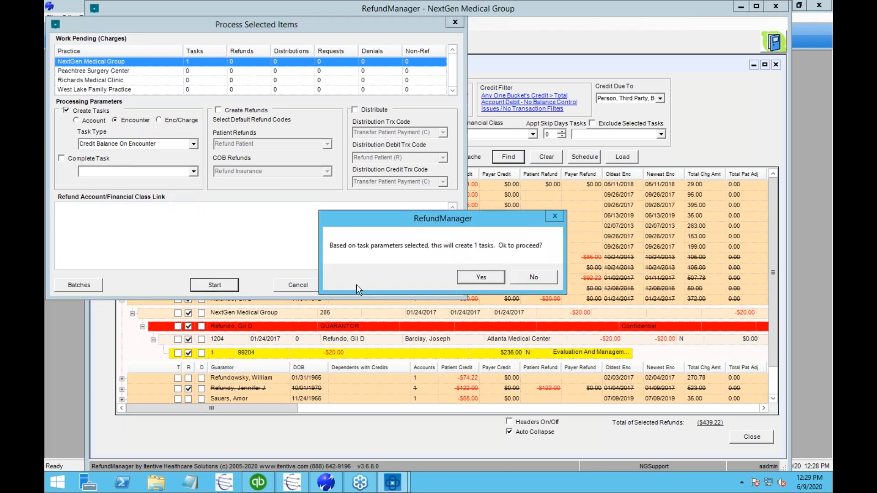
left_click(471, 278)
left_click(482, 282)
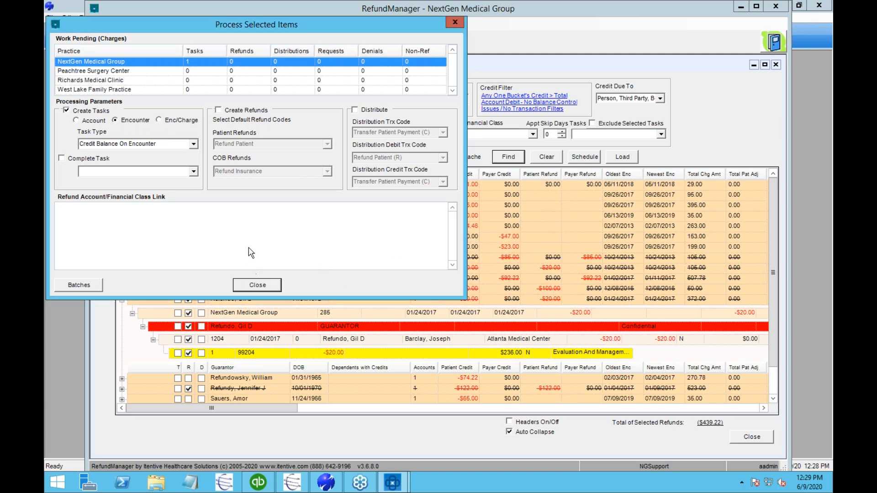
- Close the processing and Credit Scout windows, and switch to batch posting in NextGen
left_click(257, 285)
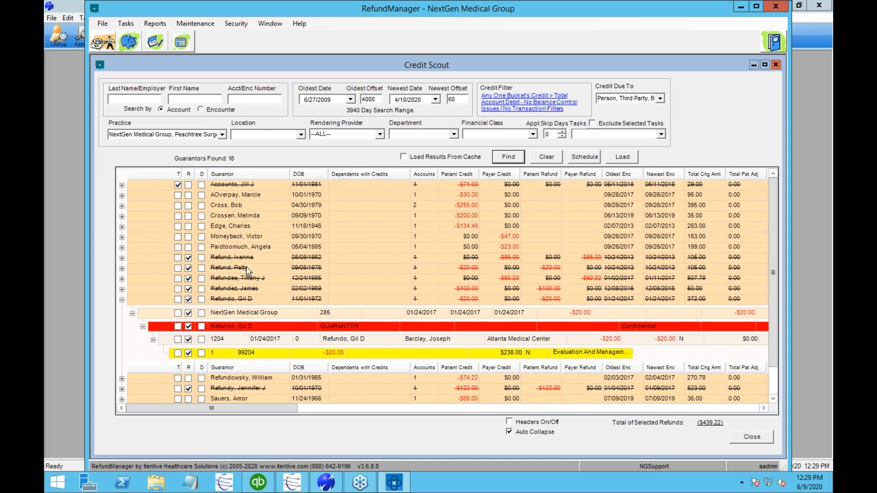
left_click(758, 435)
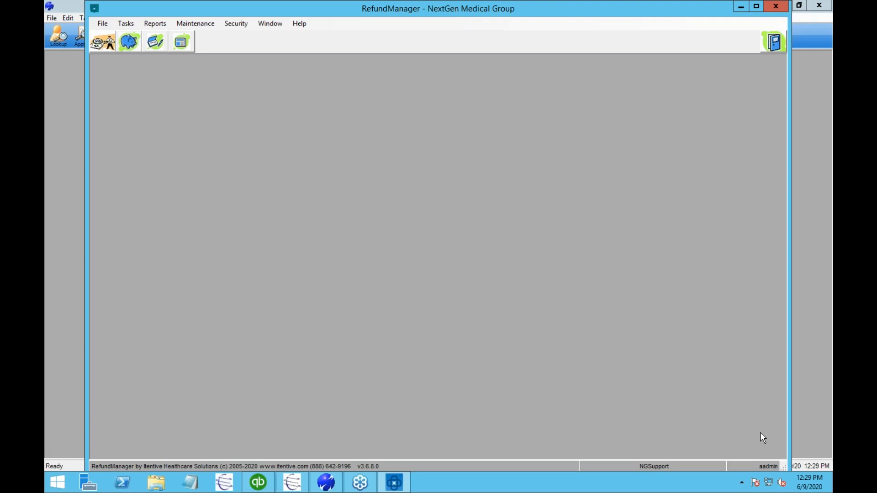
left_click(69, 199)
left_click(212, 37)
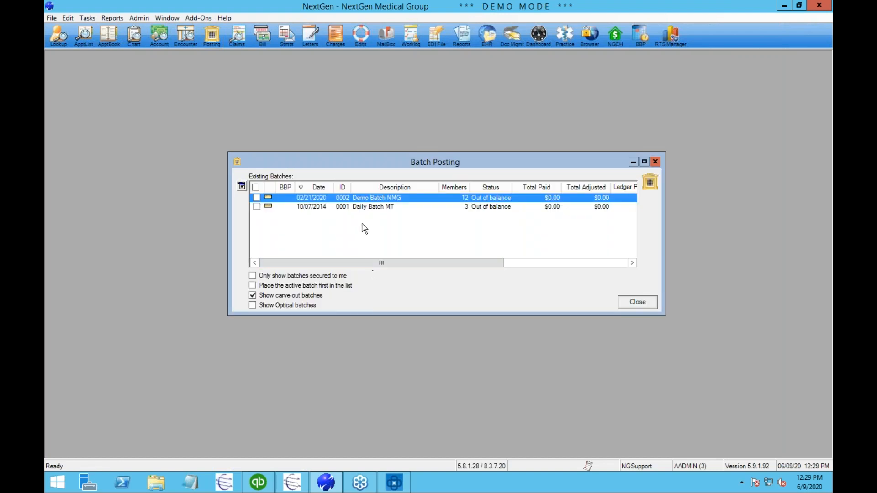
- From the ledger of Demo Batch NMG, set the batch header's total adjusted to -439.22 and close the ledger
right_click(359, 198)
mouse_move(368, 208)
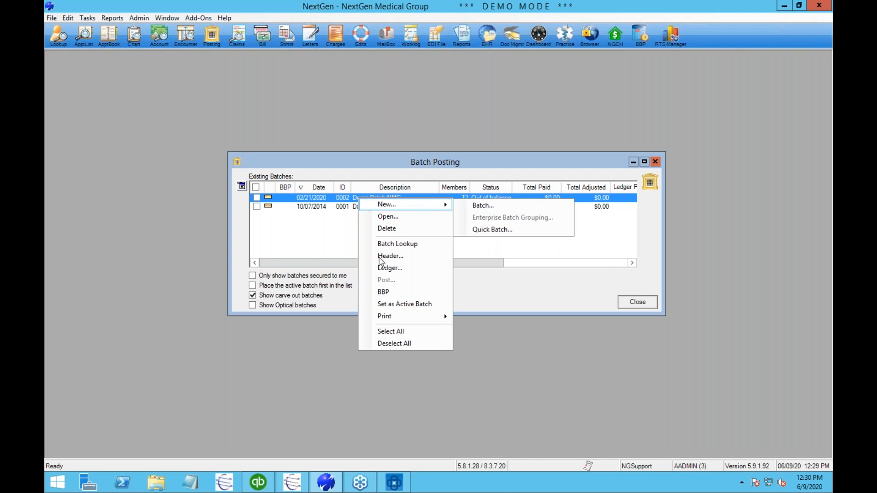
left_click(383, 268)
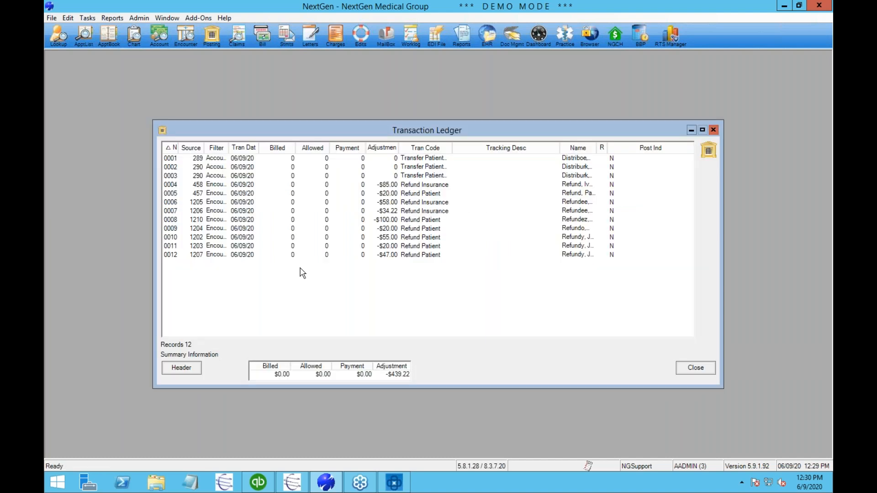
left_click(187, 368)
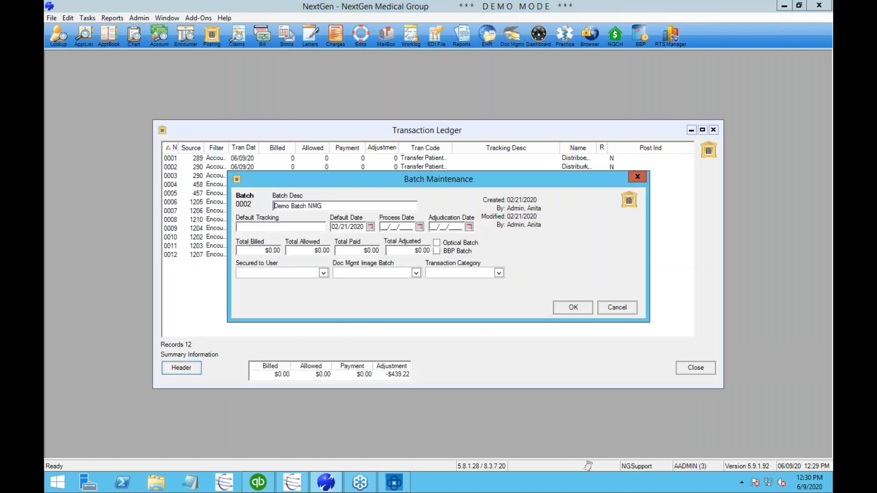
left_click_drag(408, 248, 543, 241)
key("BackSpace")
type("-439.22")
left_click(572, 309)
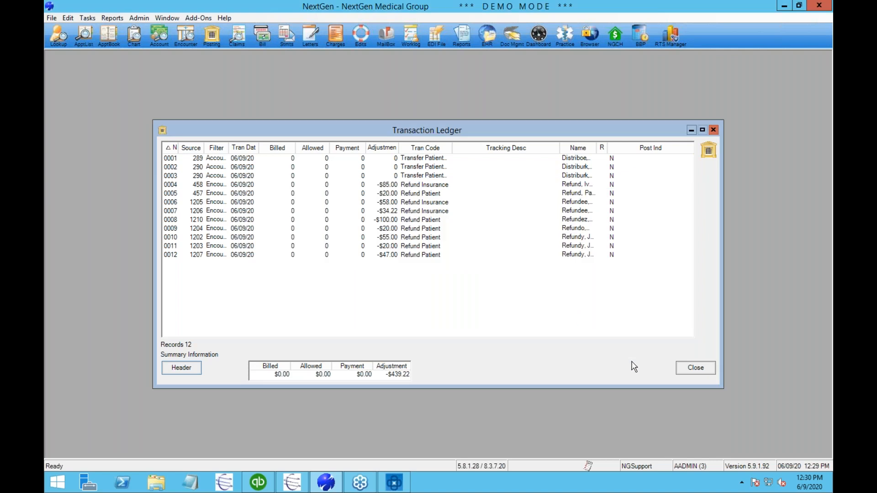
left_click(696, 367)
- Post Demo Batch NMG, confirming the posting and acknowledging its completion
right_click(405, 200)
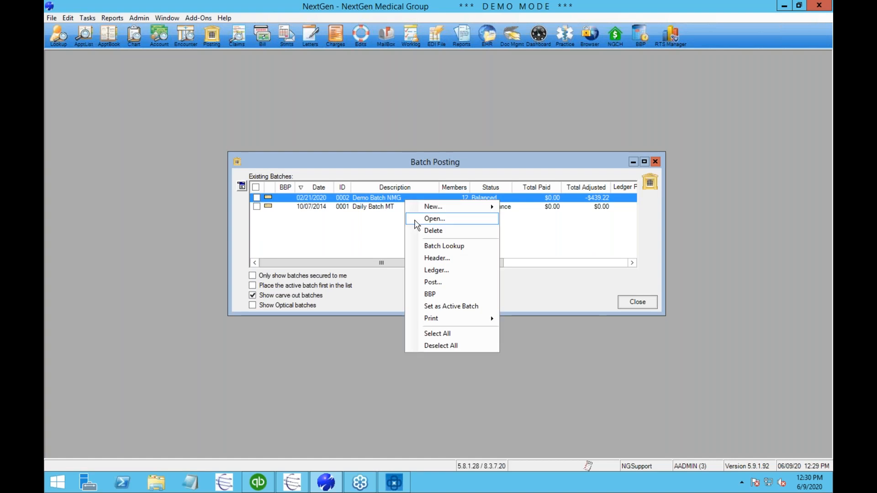
left_click(434, 280)
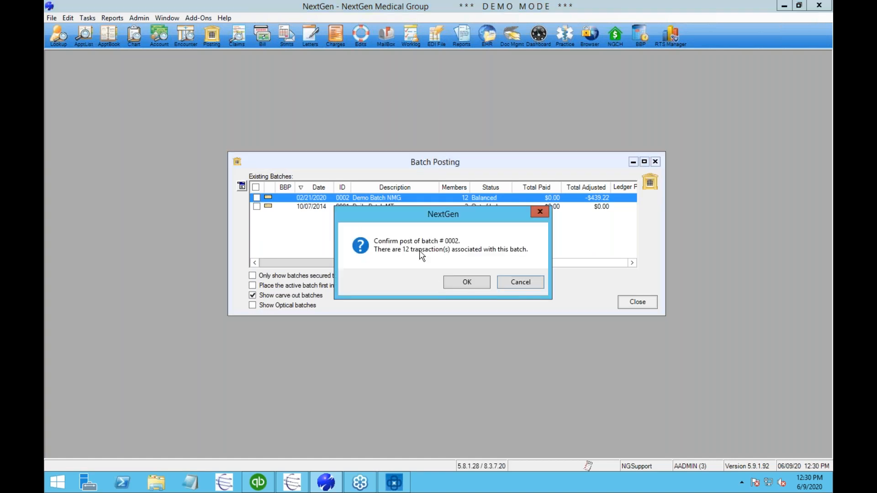
left_click(464, 278)
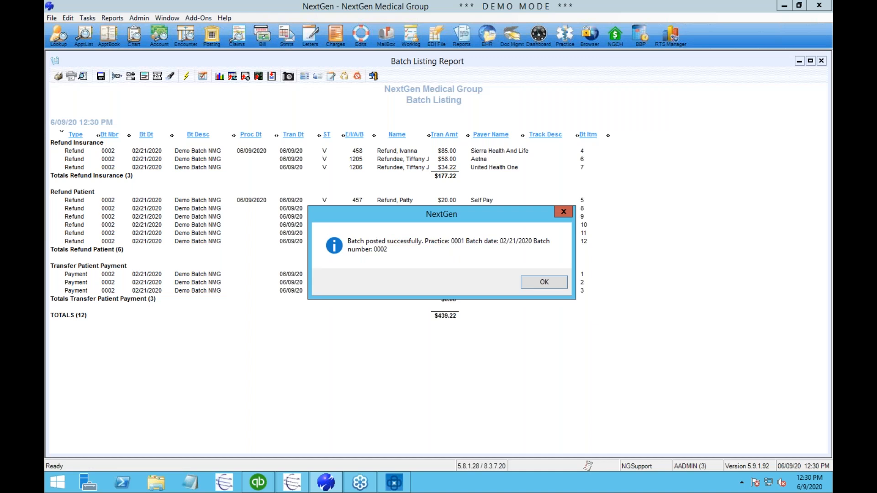
left_click(545, 282)
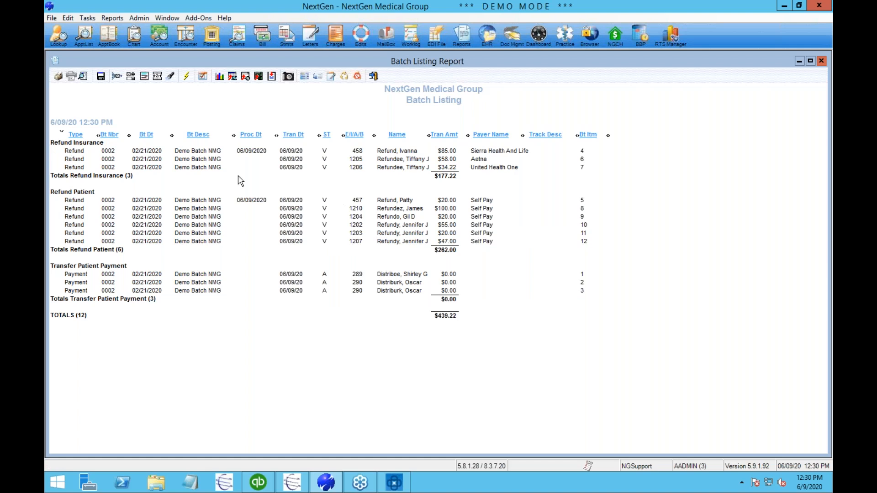
- Look up the account with two patient payment transfers by its account number and show its account summary
left_click(160, 36)
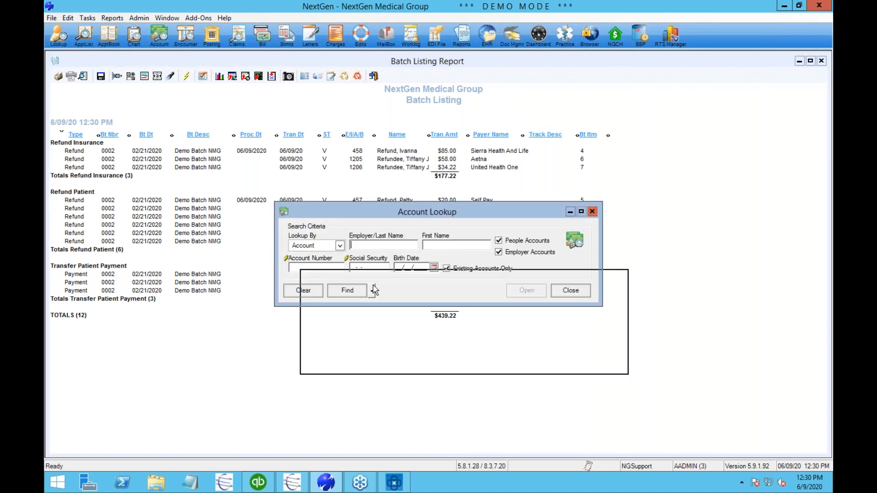
left_click_drag(375, 294, 353, 302)
left_click(340, 368)
type("290")
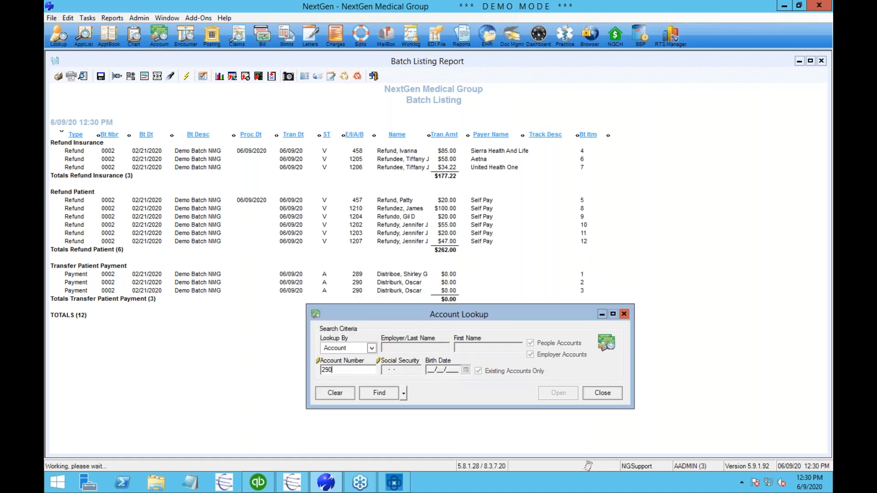
key("Return")
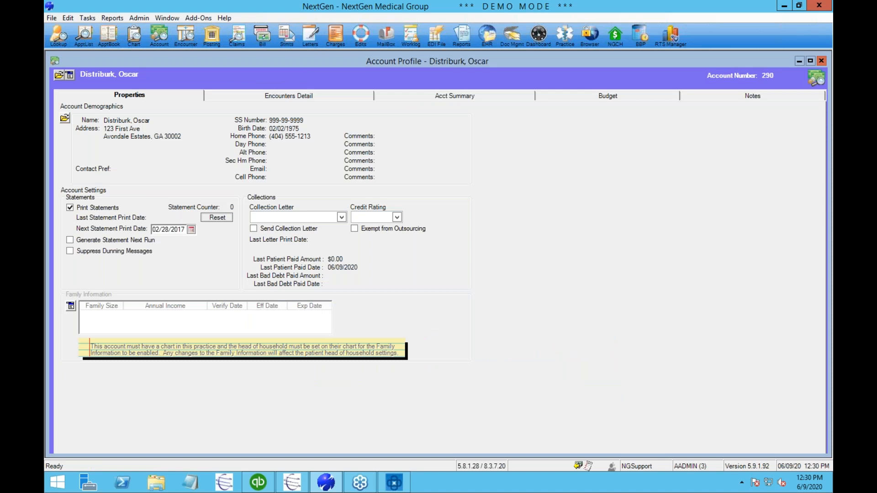
left_click(447, 100)
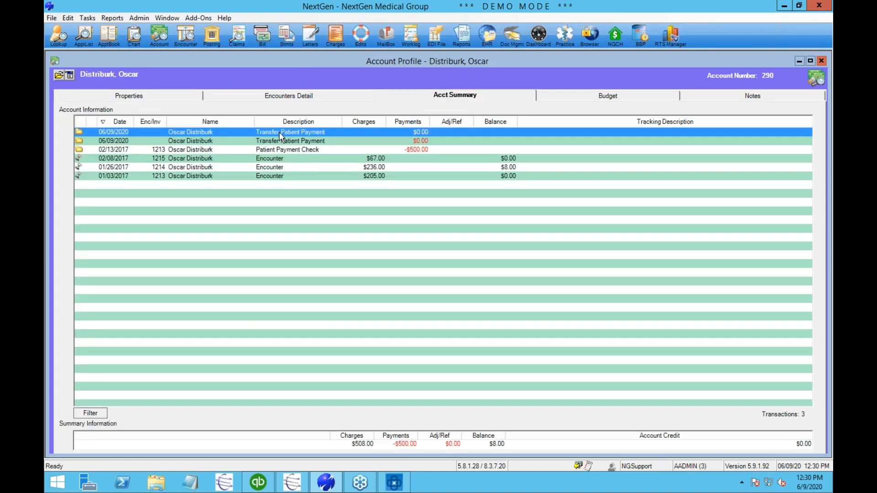
- Expand the first 06/09/2020 Transfer Patient Payment in the account summary and examine its 99215 and 98942 lines
left_click(109, 142)
left_click(106, 132)
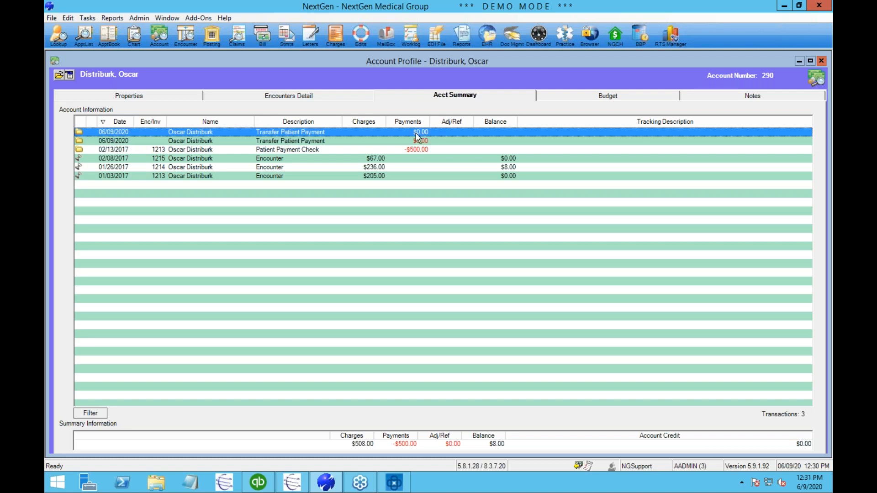
double_click(287, 133)
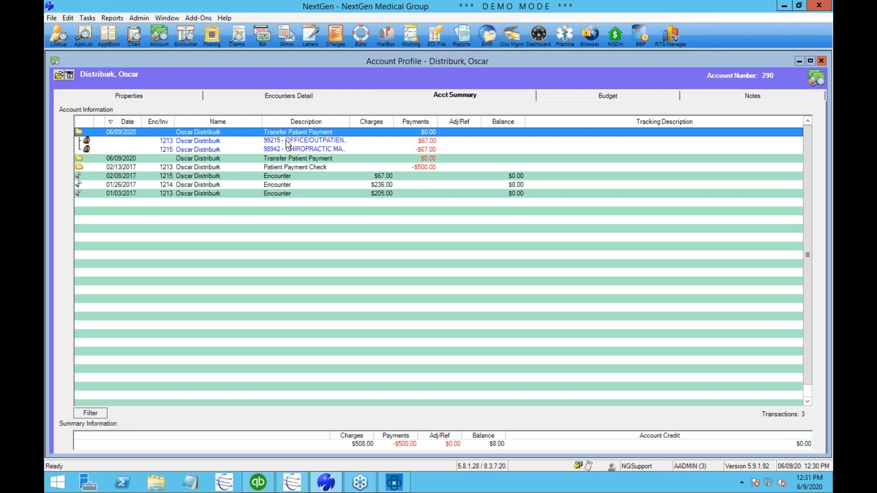
left_click(288, 141)
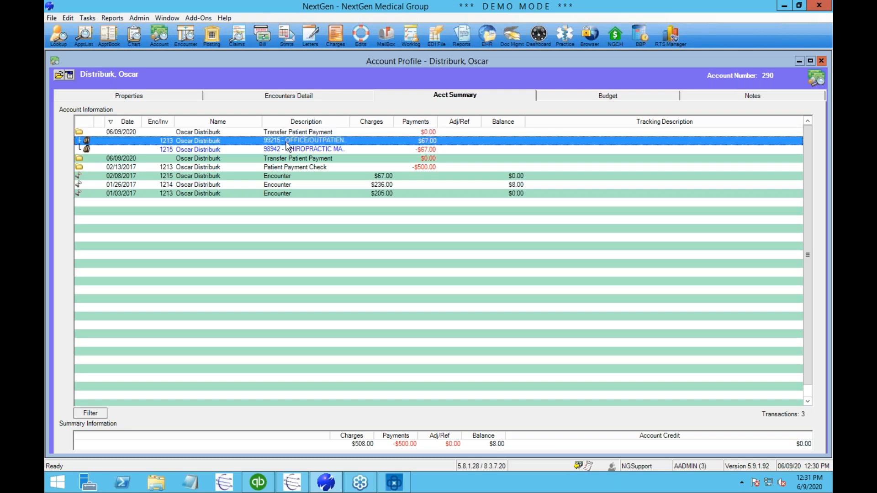
left_click(173, 151)
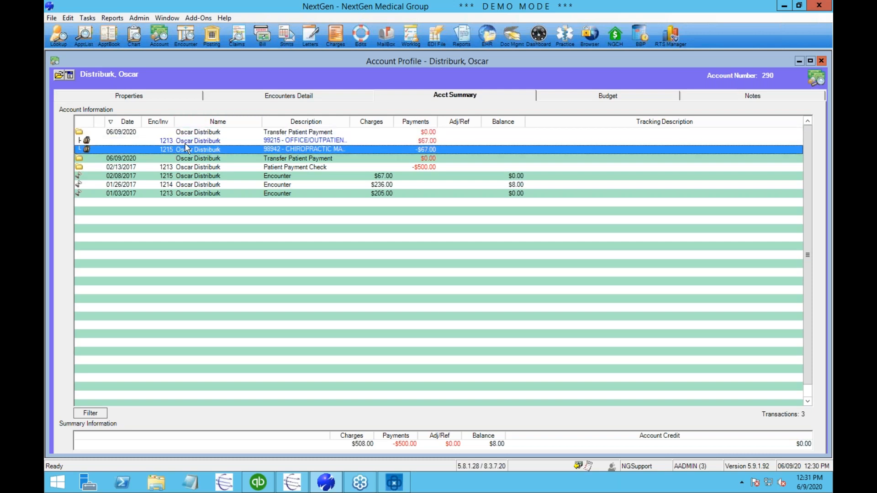
- Open the encounter behind the 99215 transfer line and view its transactions with the Transaction Notes column widened
left_click(186, 141)
double_click(186, 144)
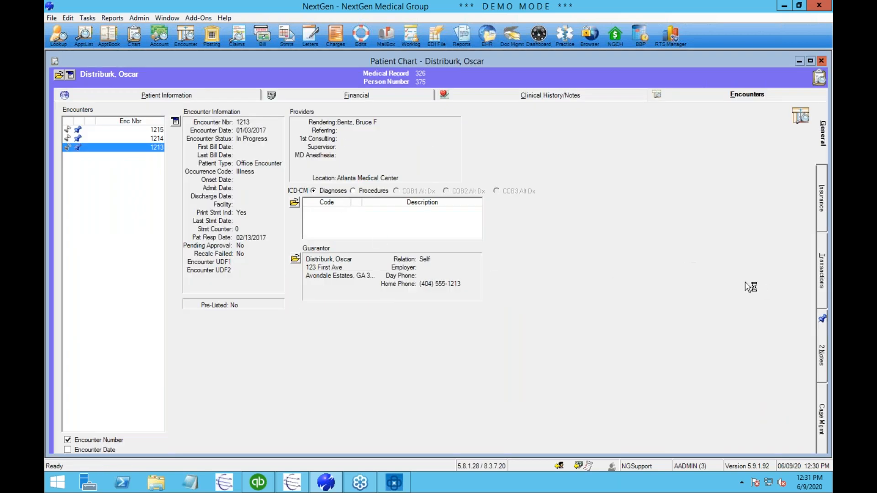
left_click(824, 293)
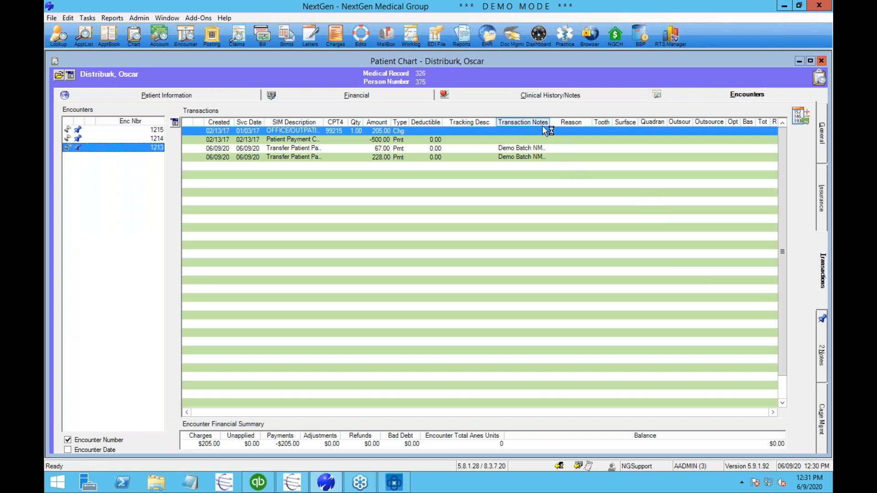
left_click_drag(709, 121, 708, 121)
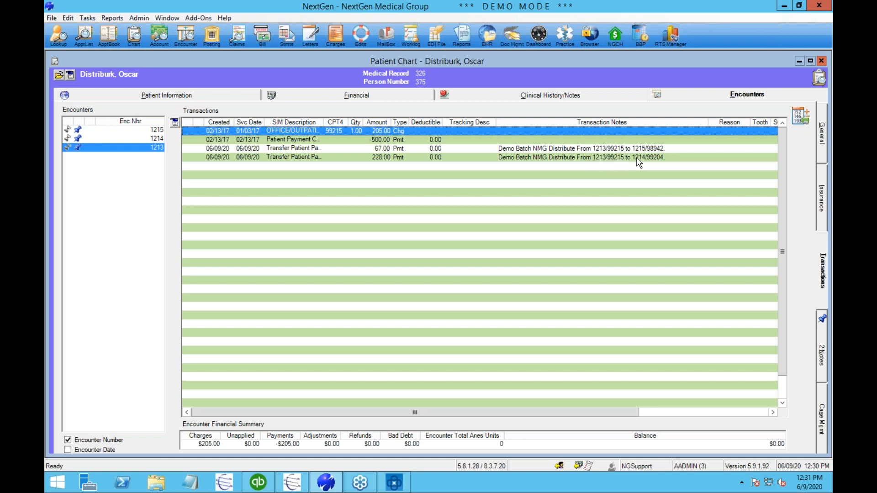
- Read the first sealed RefundManager Distribute Balance note on the encounter and dismiss it without changes
left_click(824, 352)
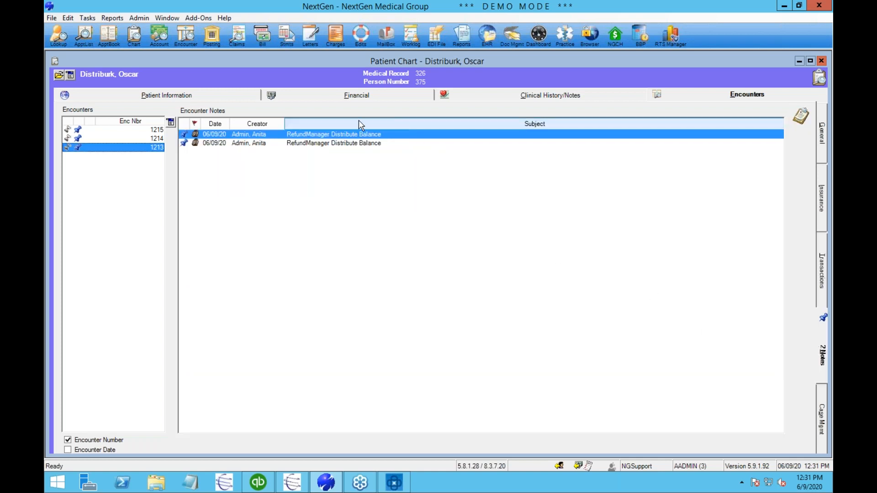
double_click(347, 135)
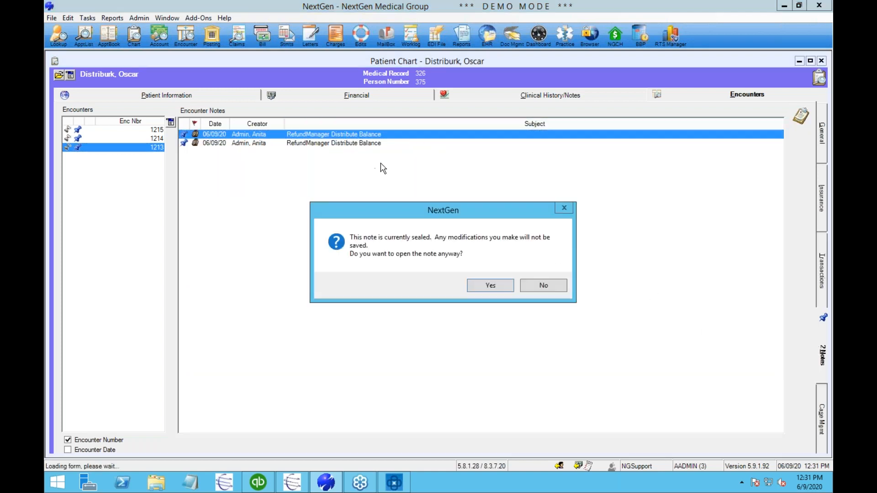
left_click(486, 287)
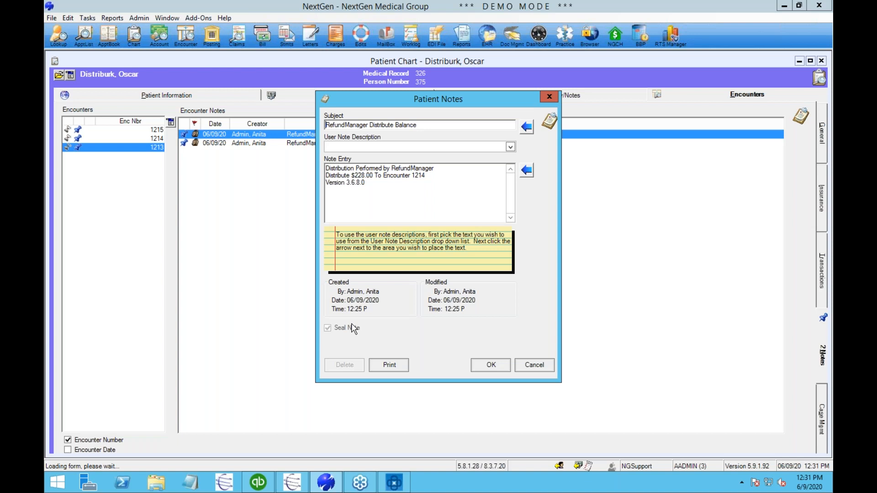
left_click(537, 365)
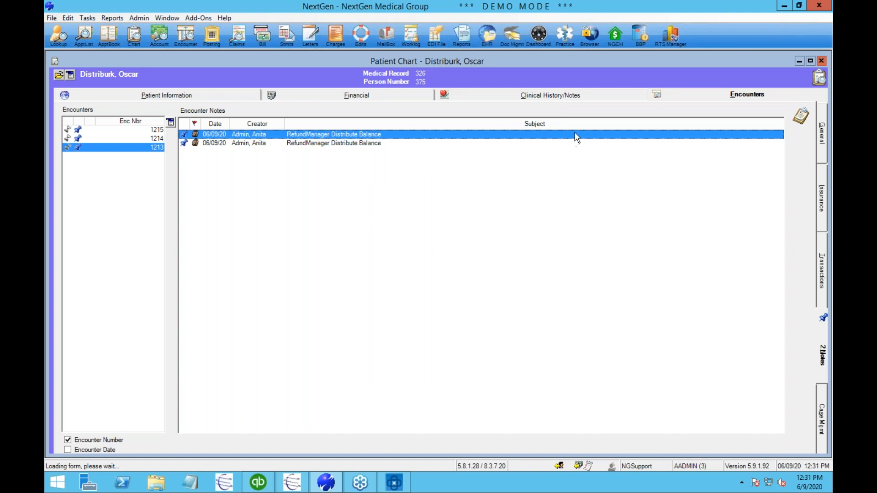
- Close the patient chart, the account profile and the account lookup to return to the Batch Listing report
double_click(55, 62)
double_click(55, 61)
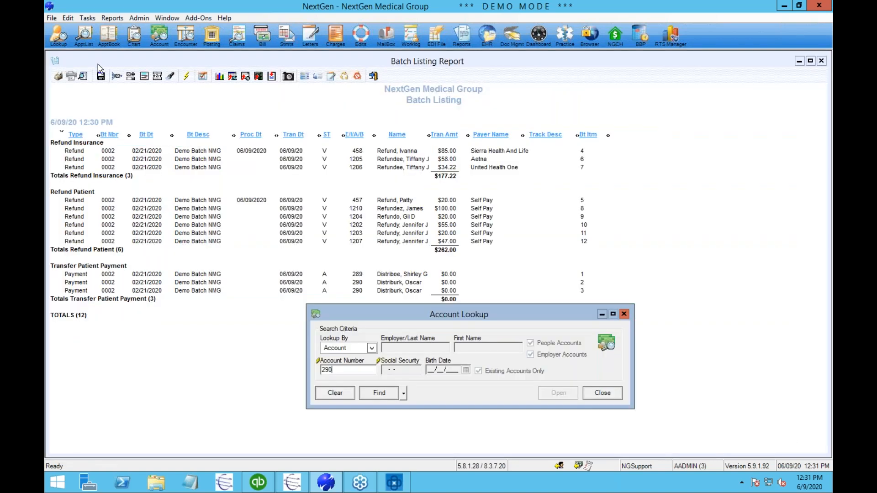
left_click(602, 393)
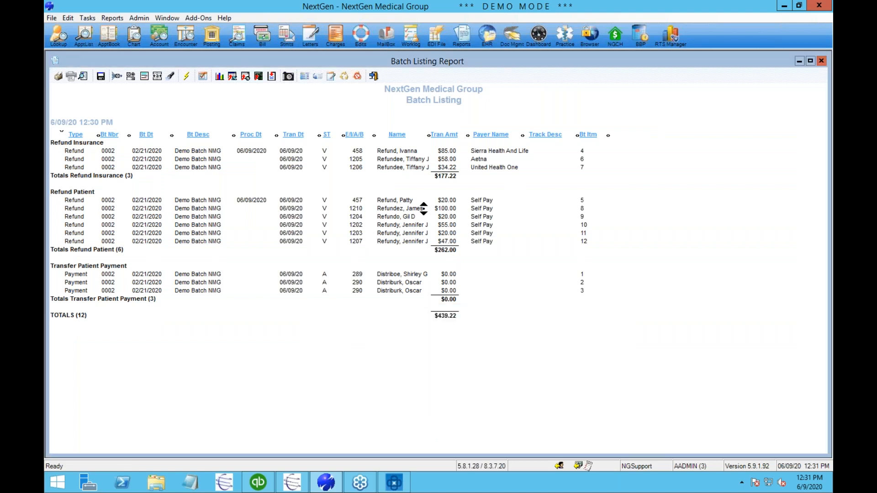
- Look up the patient with the $47.00 refund by encounter number and examine the encounter's Refund Patient transaction
left_click(142, 37)
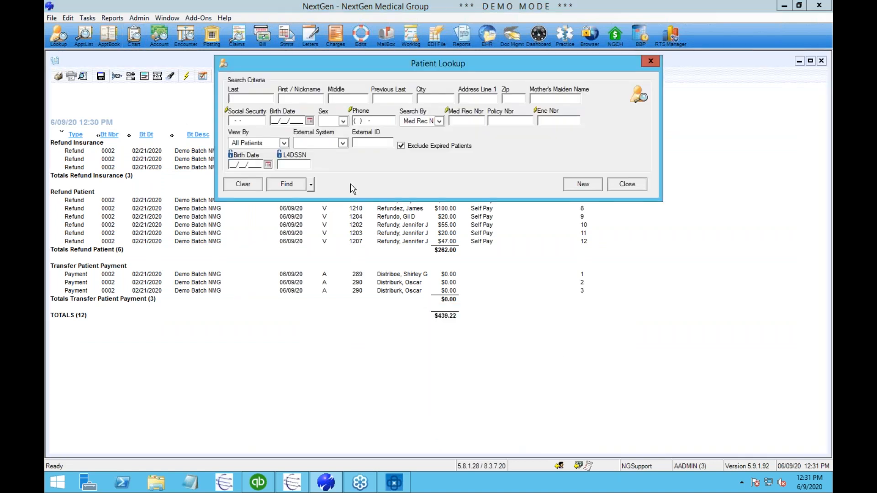
left_click_drag(339, 264, 338, 273)
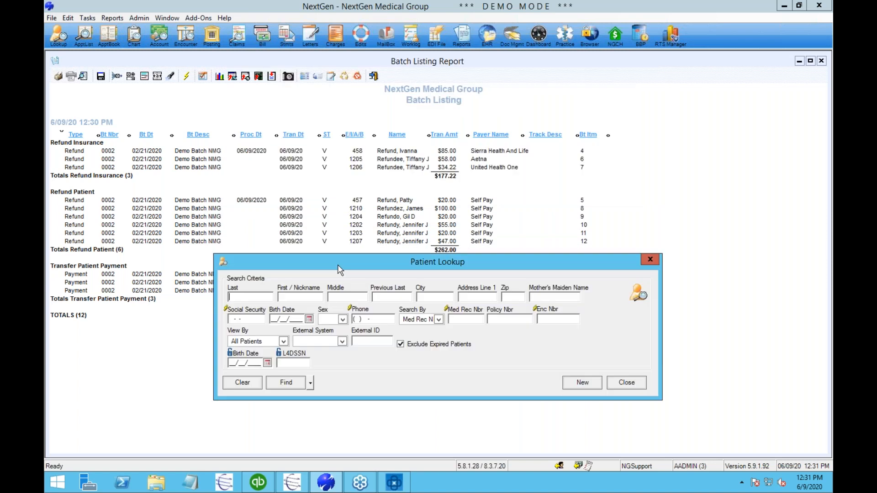
left_click(542, 318)
type("1207")
key("Return")
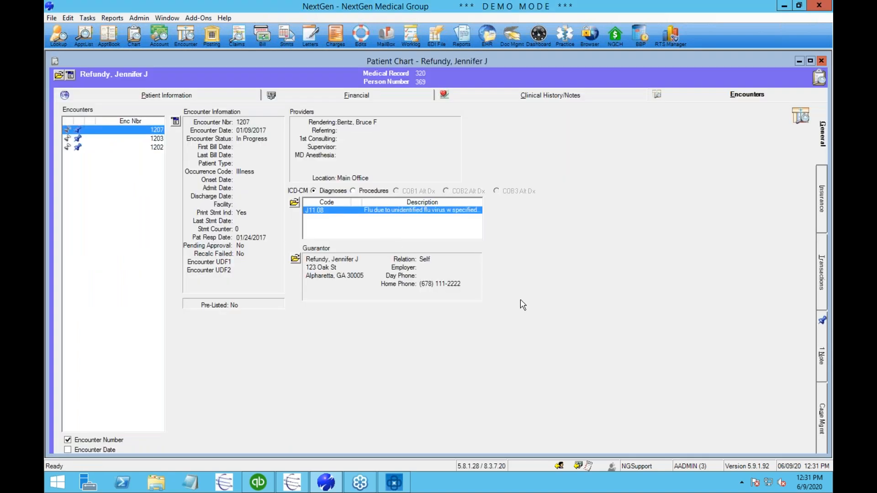
left_click(820, 286)
left_click(298, 149)
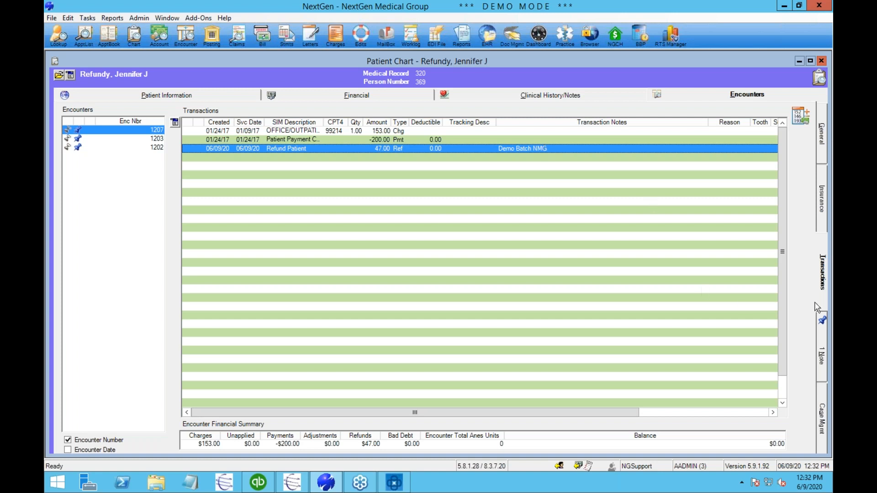
- Open the sealed RefundManager Created Refund note on the refunded encounter
left_click(823, 349)
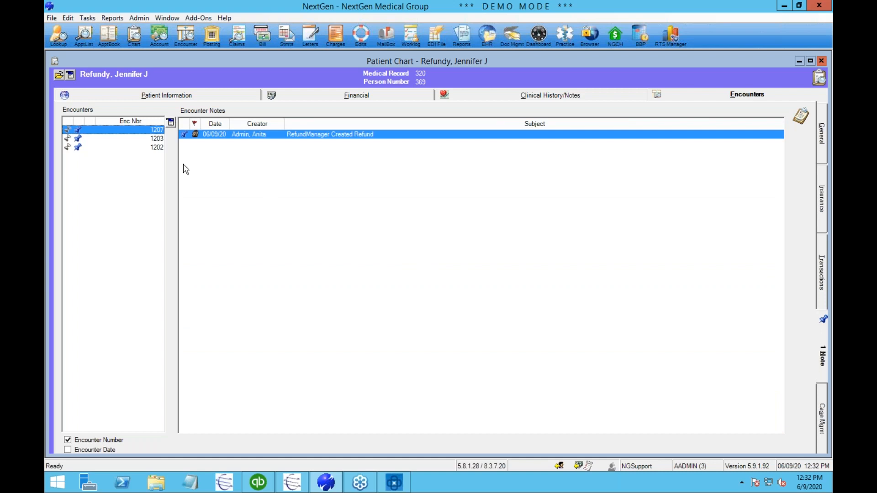
double_click(292, 139)
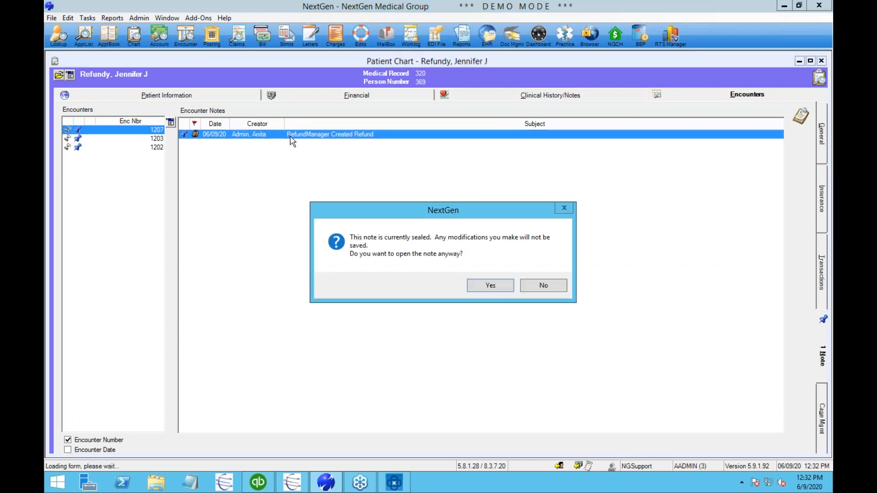
left_click(477, 282)
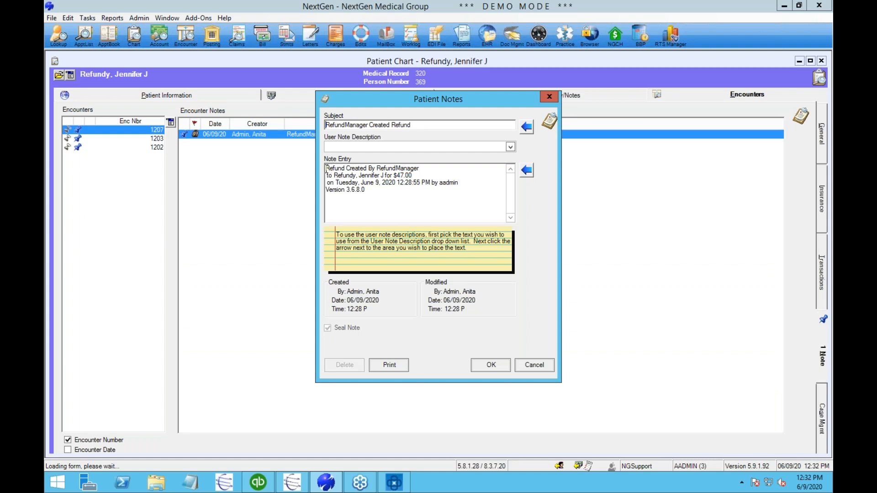
- Read the entry text of the RefundManager Created Refund note and dismiss the note without changes
left_click_drag(326, 169, 436, 204)
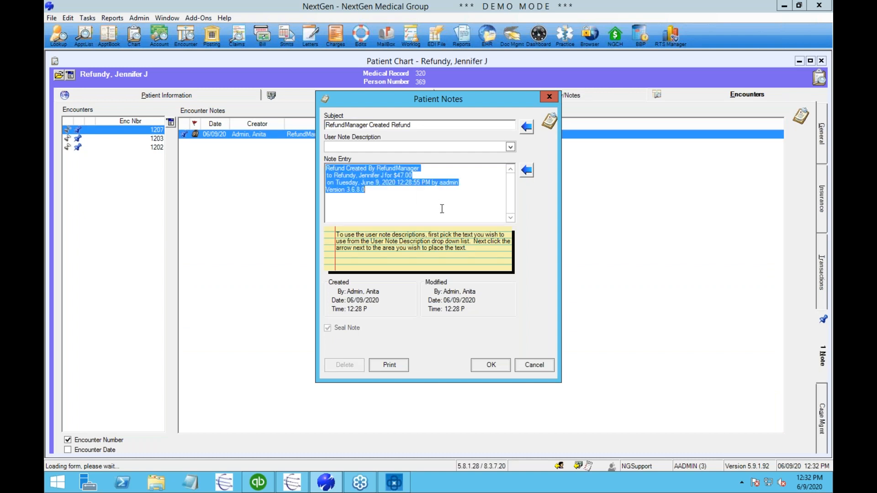
left_click(539, 368)
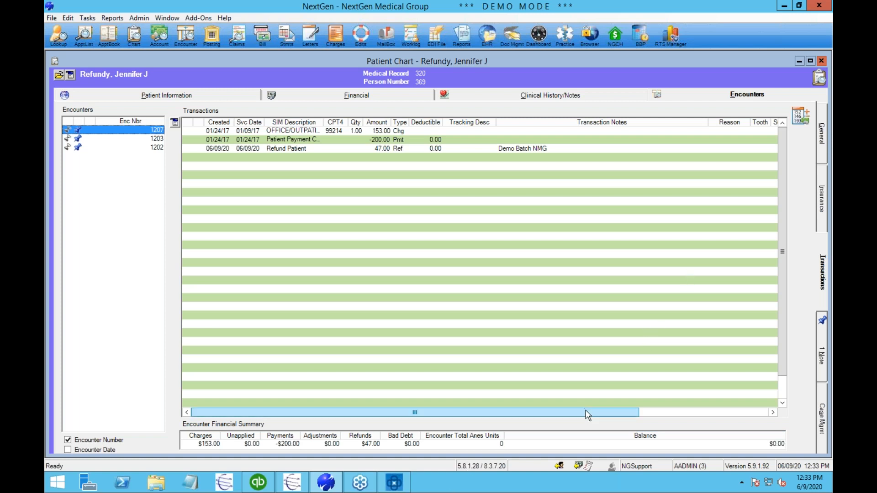
- Switch to RefundManager and use Batch Detective to find NextGen Medical Group refund batches with a start date of 01/09/2020
left_click(396, 487)
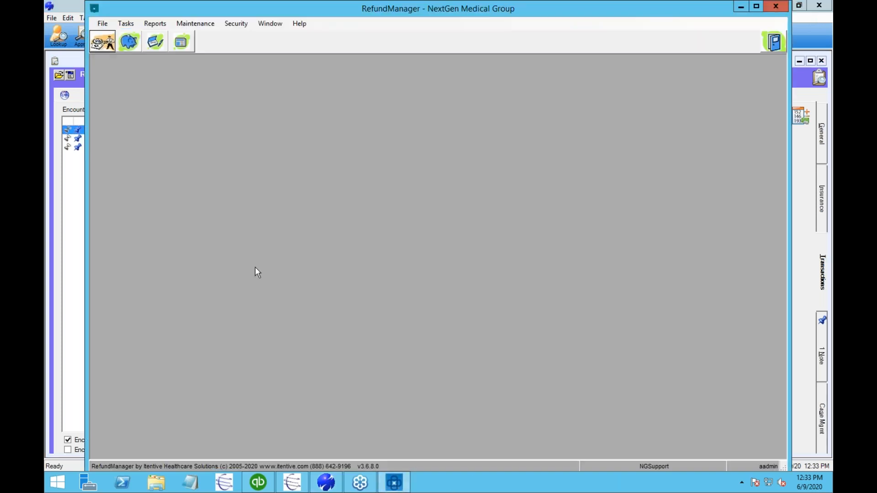
left_click(129, 49)
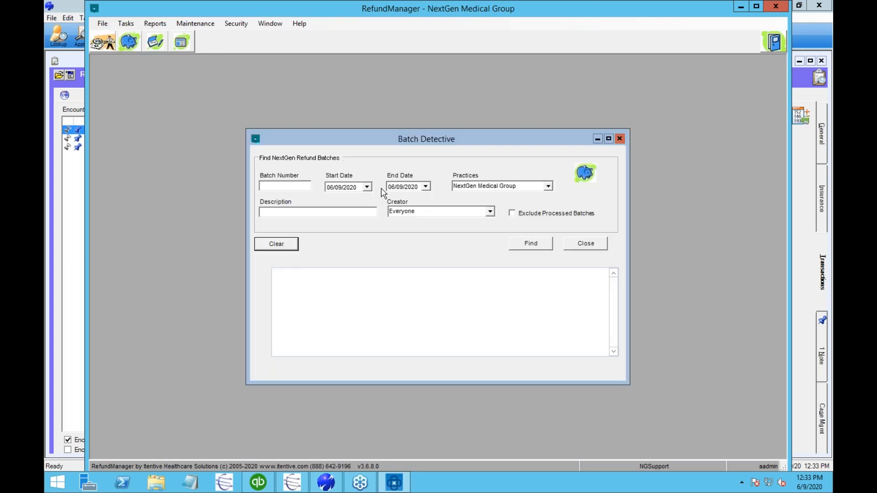
left_click(367, 186)
left_click(334, 202)
left_click(333, 202)
left_click(334, 201)
left_click(334, 202)
left_click(334, 201)
left_click(386, 232)
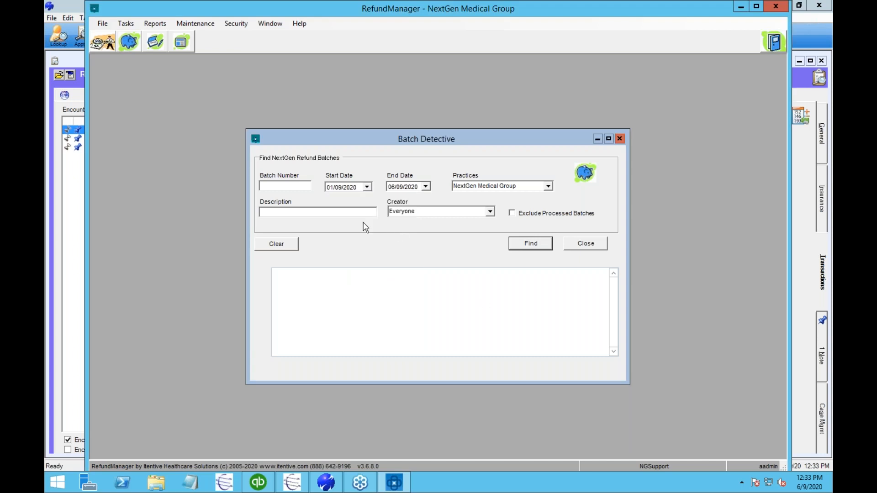
left_click(327, 211)
left_click(523, 246)
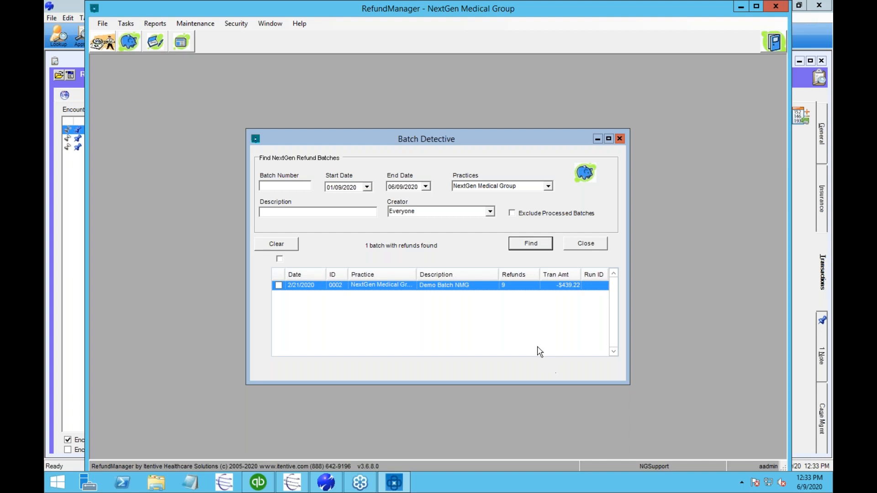
- Export the refunds of the batch Demo Batch NMG, accepting the proposed check consolidation
left_click(460, 288)
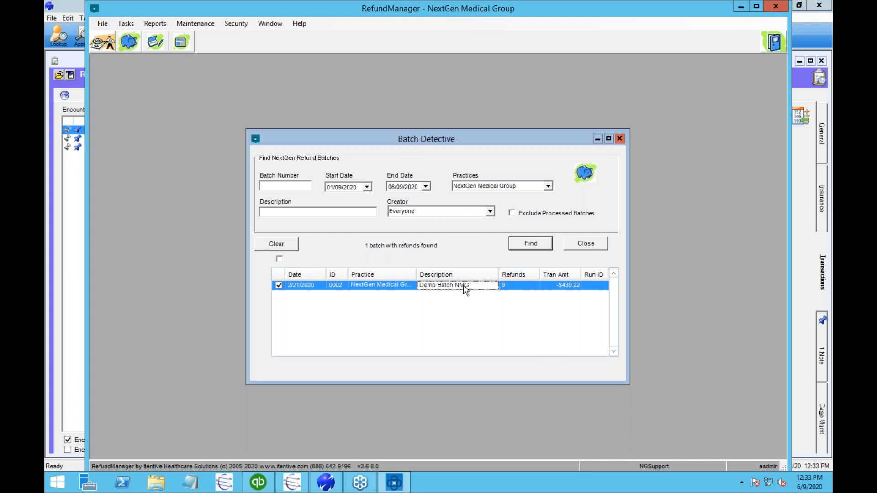
right_click(465, 289)
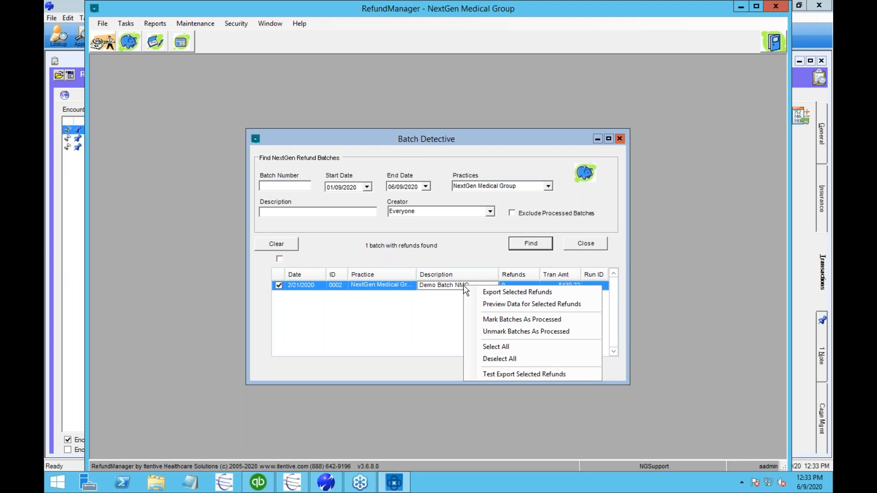
left_click(514, 293)
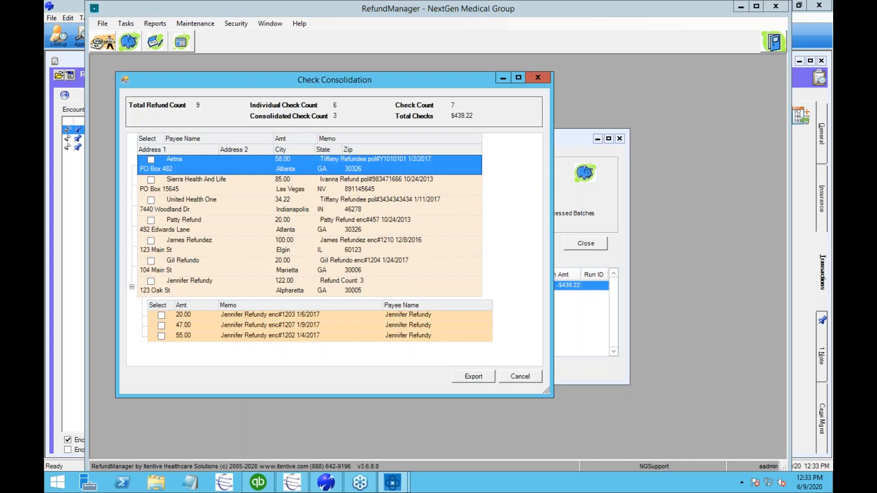
left_click(482, 380)
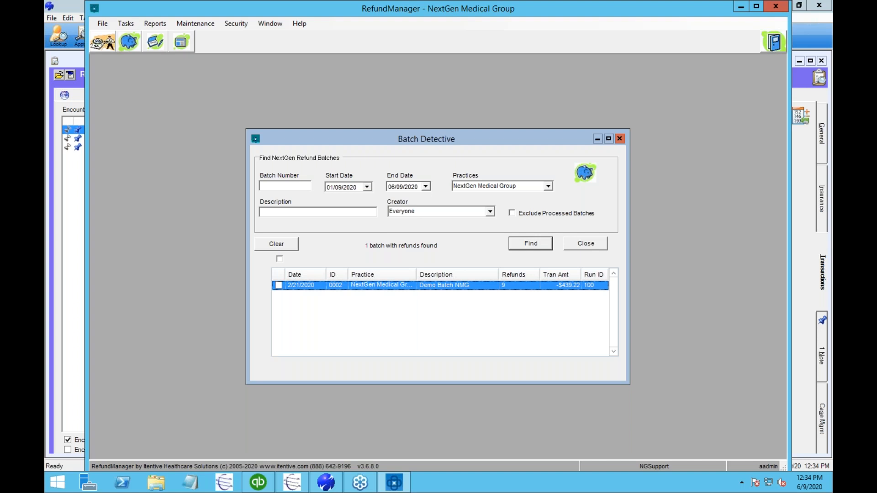
- Switch to QuickBooks and look back through the exported refund checks in the Practice Checking Account
mouse_move(258, 482)
left_click(262, 405)
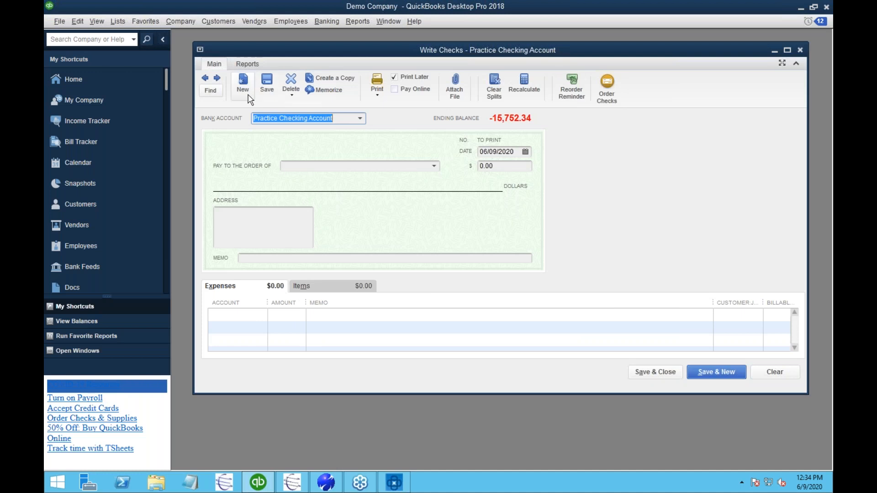
left_click(206, 81)
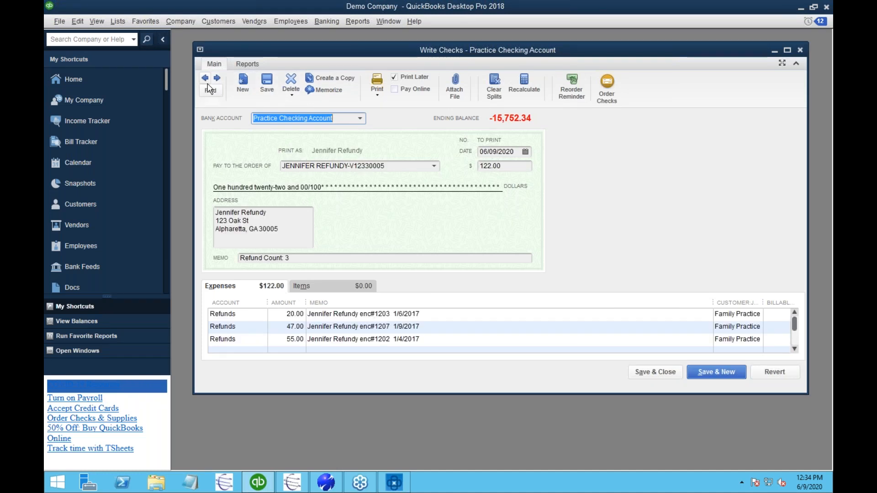
left_click(206, 81)
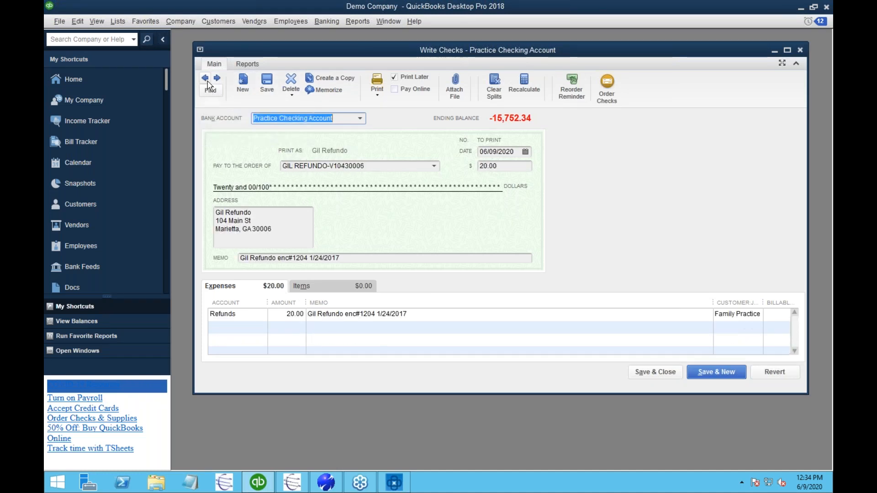
left_click(206, 81)
left_click(207, 81)
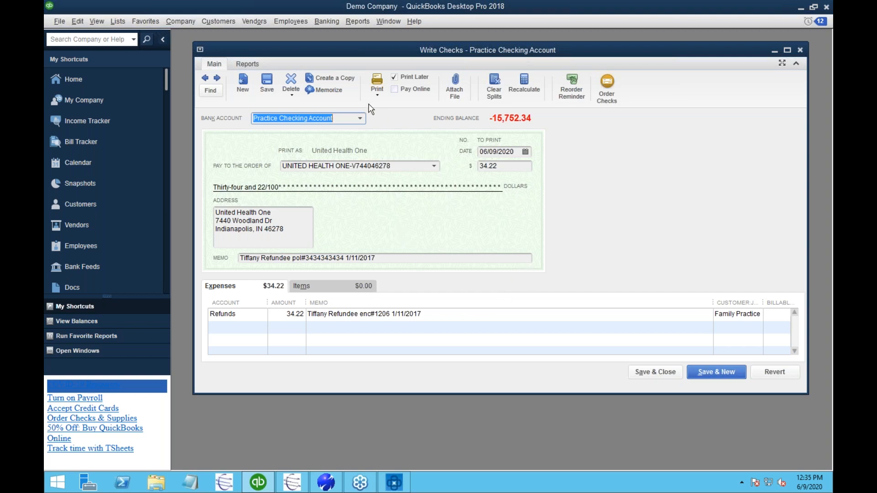
- Print all the queued refund checks as a batch, saving the print output as test and confirming the checks printed correctly
left_click(381, 97)
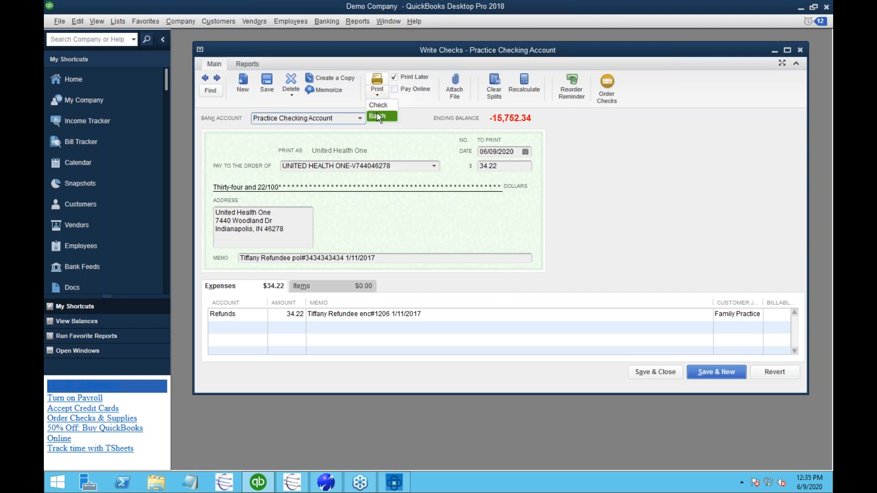
left_click(378, 116)
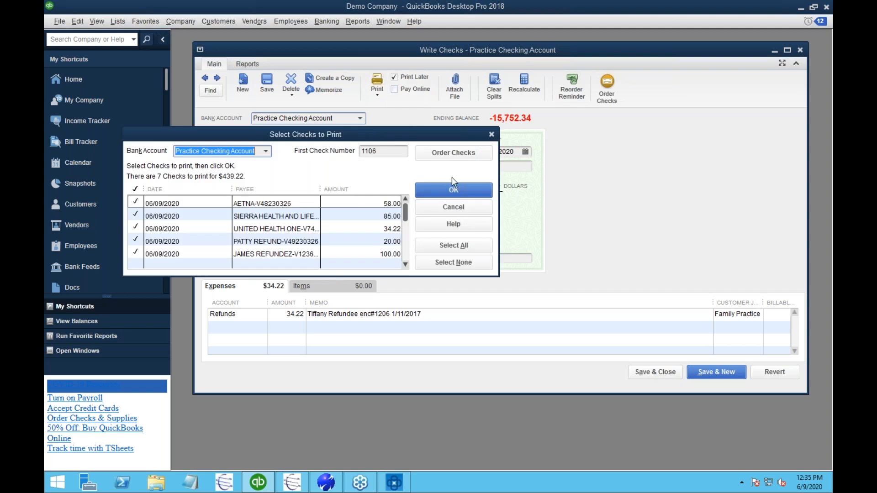
left_click(454, 190)
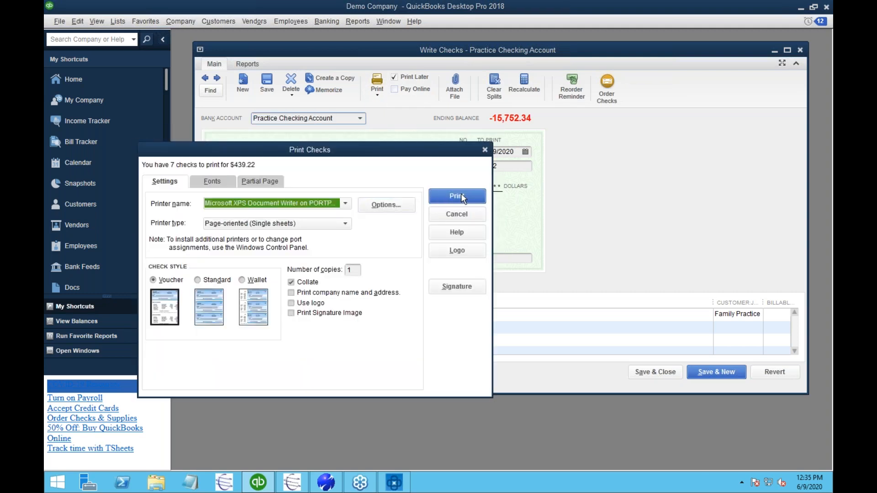
left_click(457, 197)
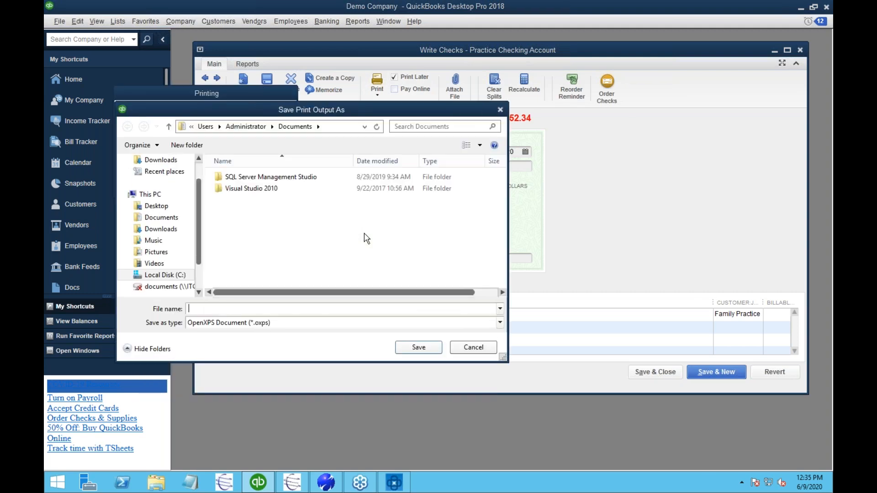
type("test")
key("Return")
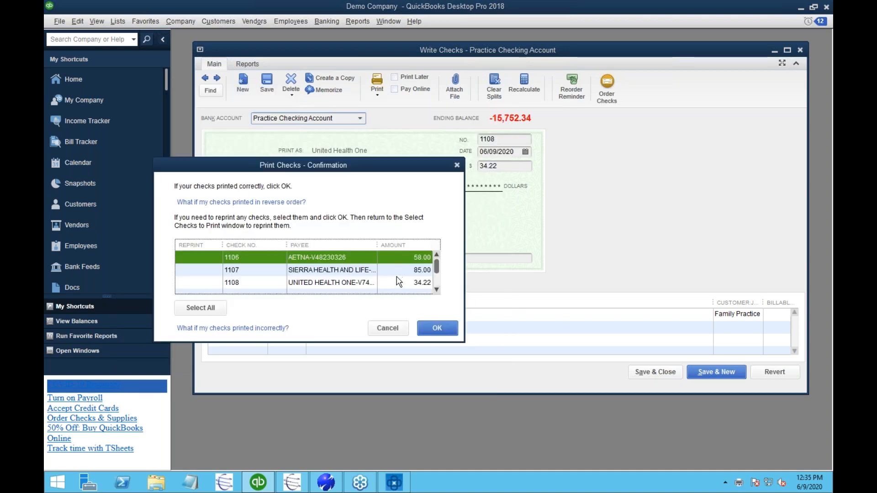
left_click(439, 327)
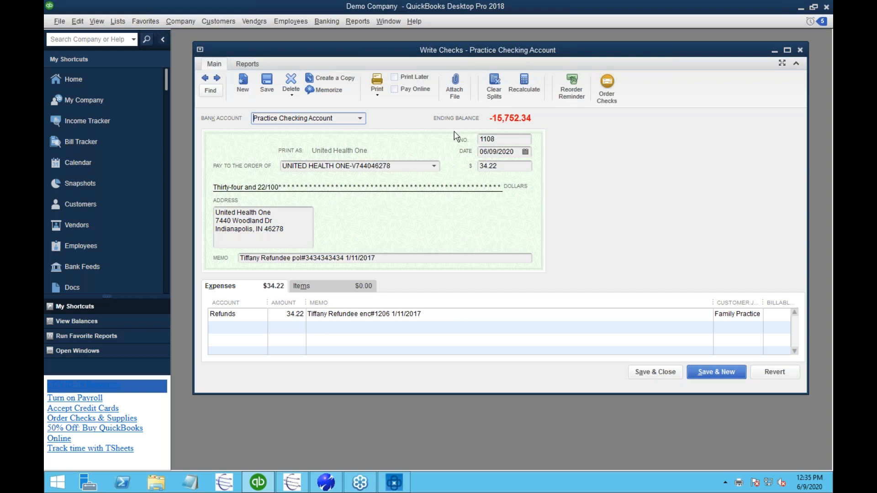
- Examine the check numbers assigned to the printed refund checks, going forward to the $122.00 consolidated check
left_click(498, 139)
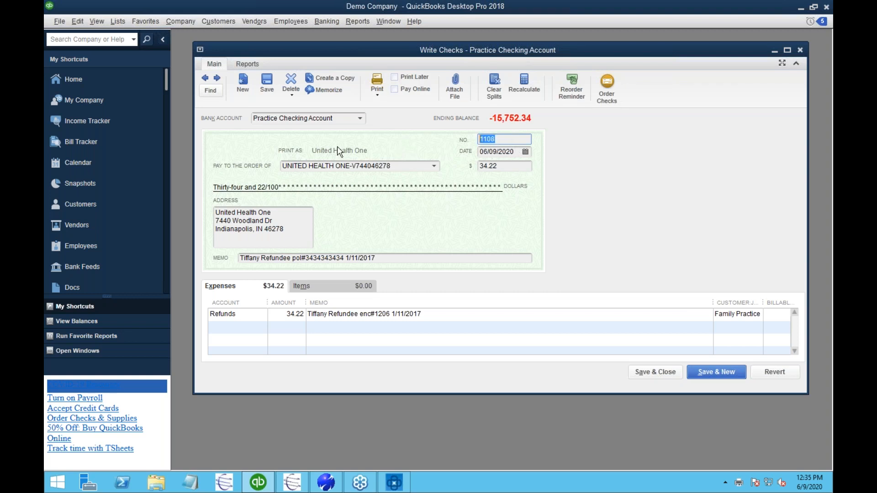
left_click(217, 78)
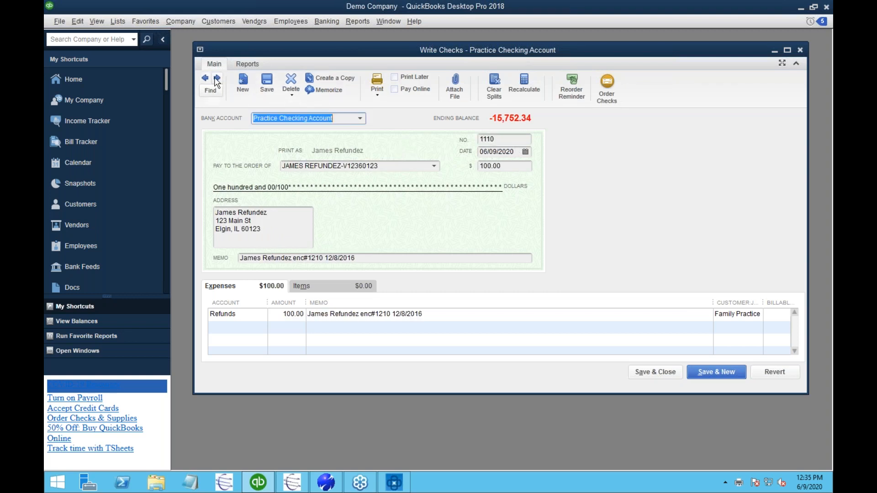
left_click(215, 79)
left_click(214, 78)
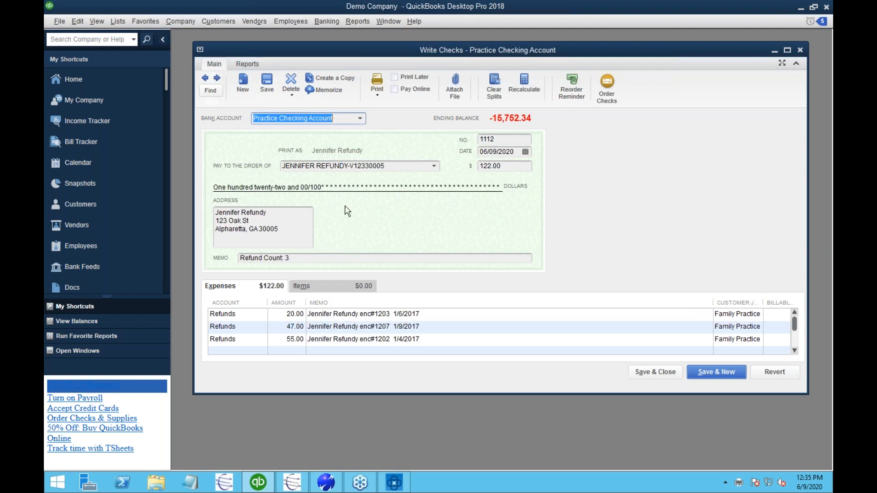
- Switch to RefundManager, close Batch Detective, and find and import the payments for open payment run 100
left_click(401, 477)
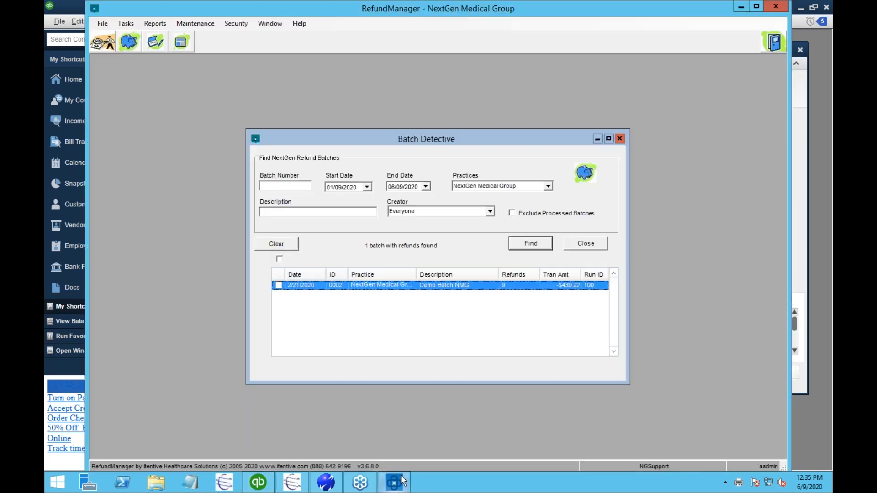
left_click(573, 244)
left_click(180, 42)
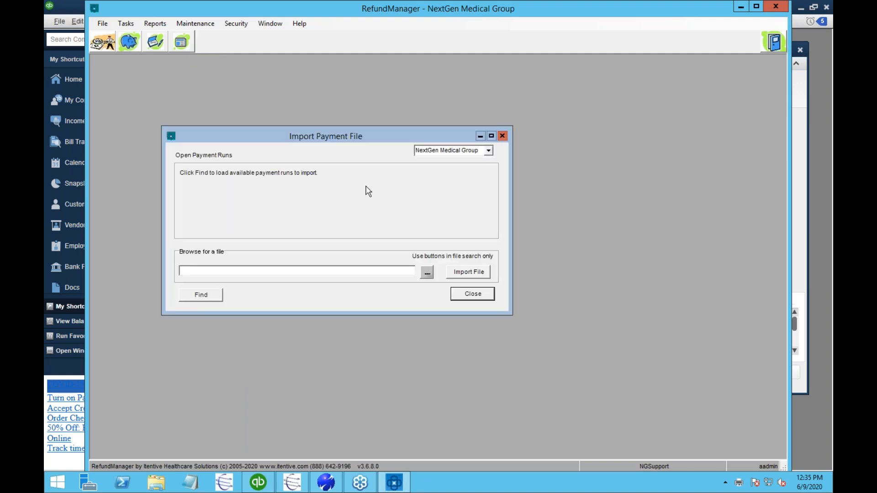
left_click(202, 294)
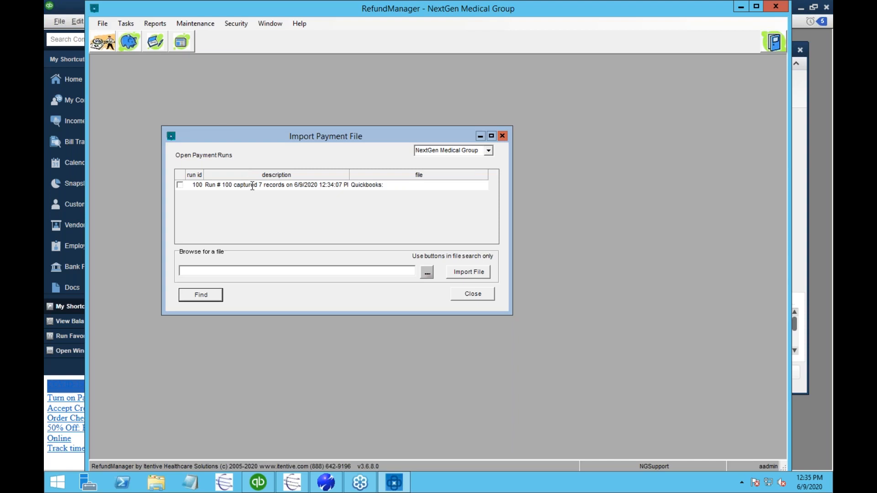
right_click(252, 186)
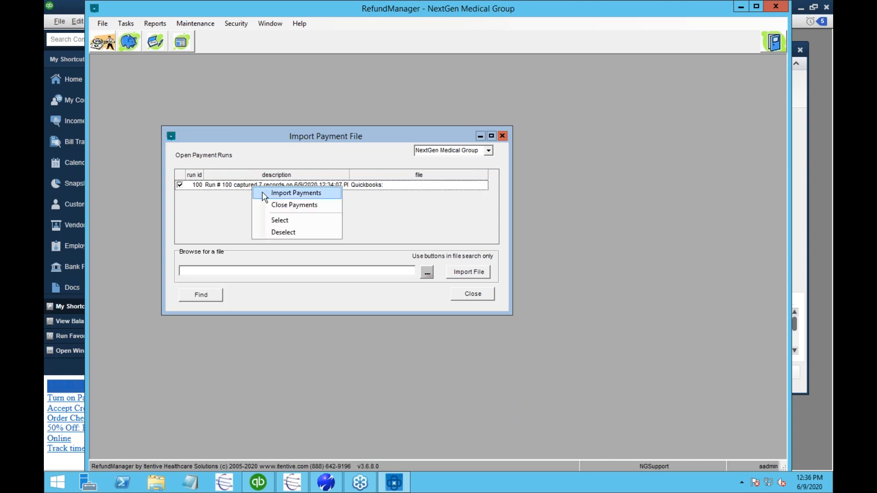
left_click(265, 194)
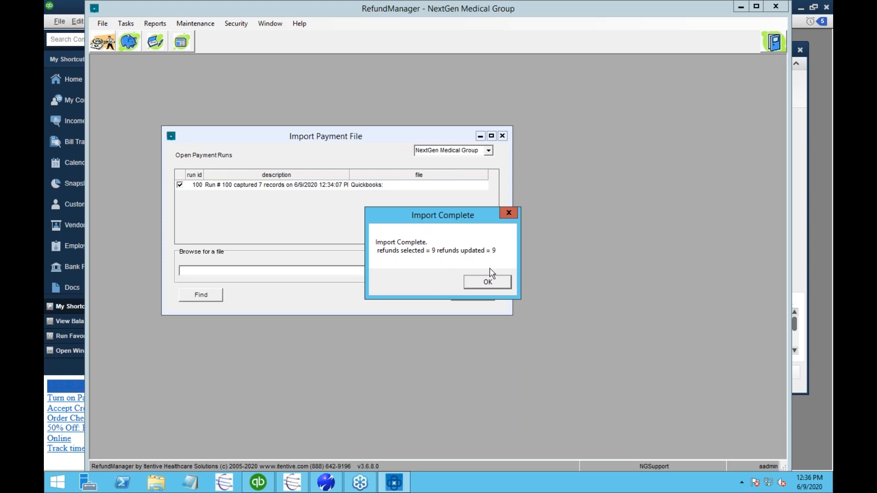
left_click(490, 283)
left_click(488, 283)
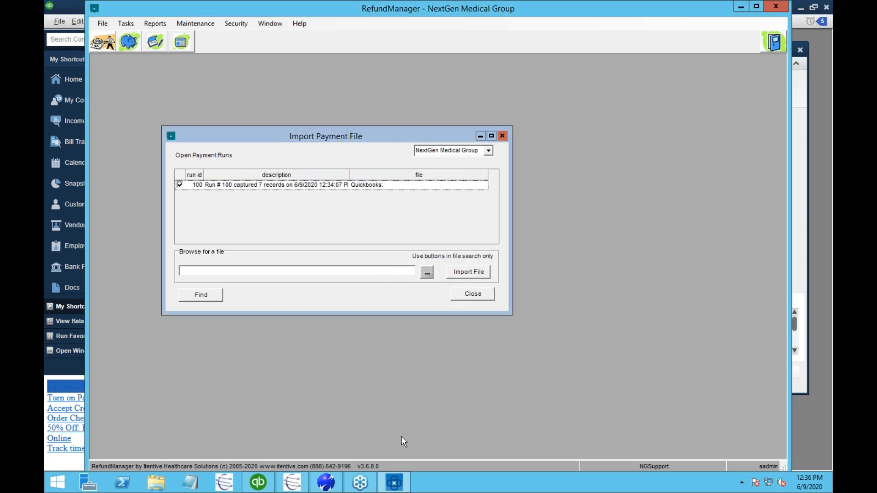
- Switch to NextGen and refresh the patient's encounter to examine the Refund Patient transaction's check note
left_click(394, 481)
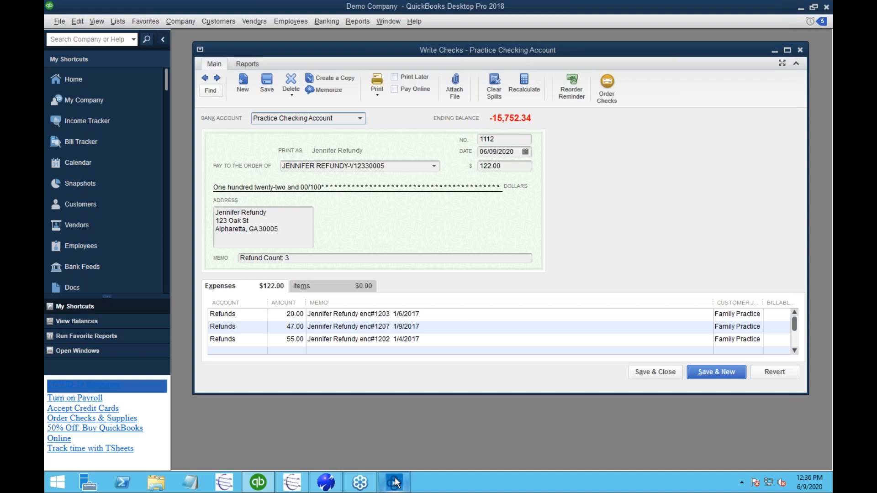
left_click(326, 482)
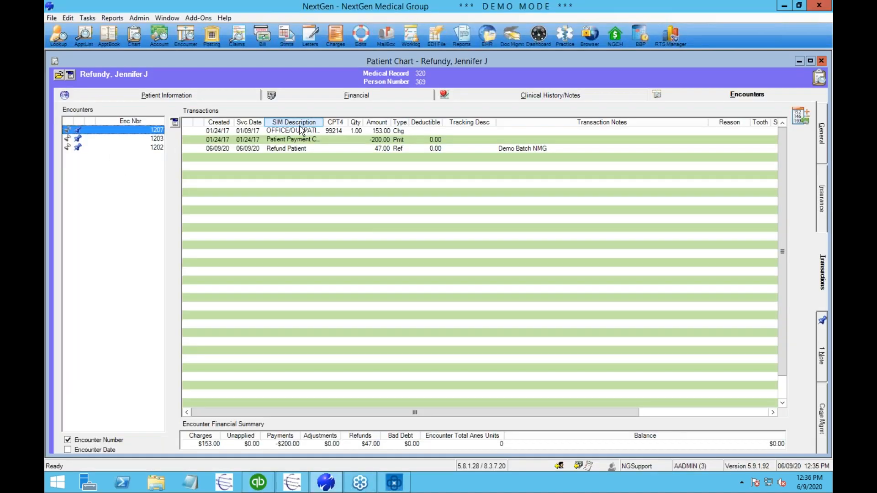
left_click(154, 140)
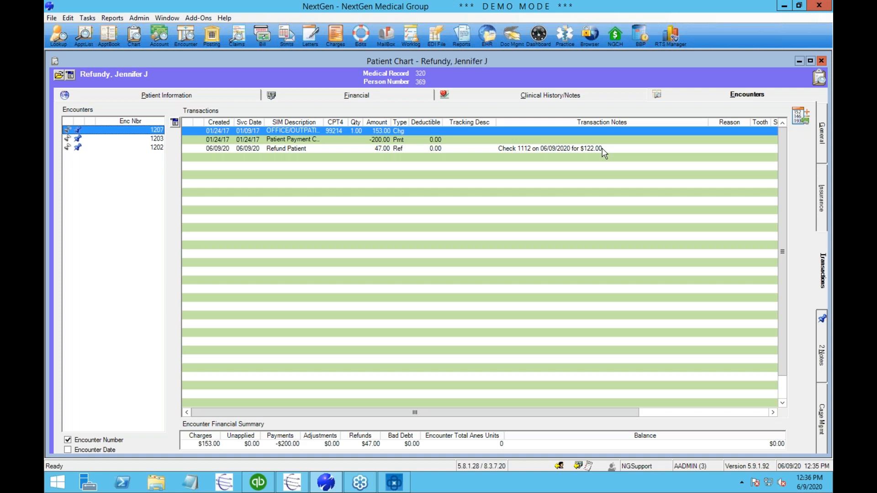
- Open the sealed RefundManager Exported Refund note on the refunded encounter
left_click(824, 346)
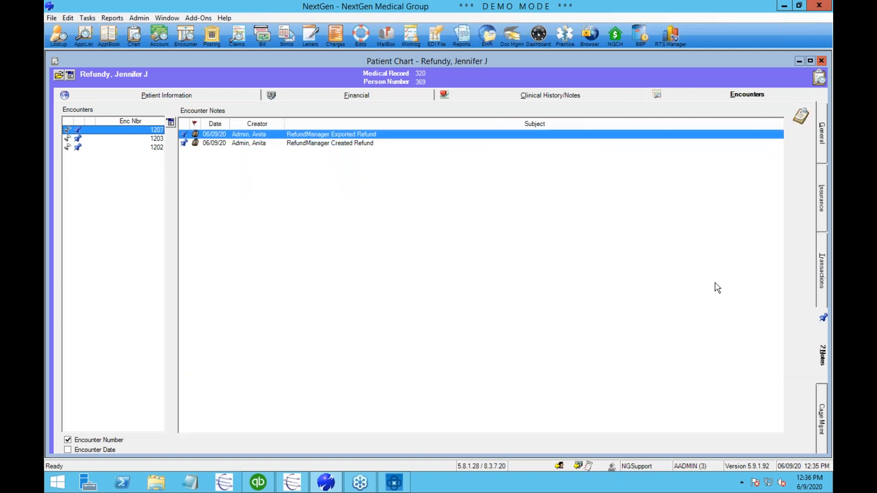
double_click(328, 139)
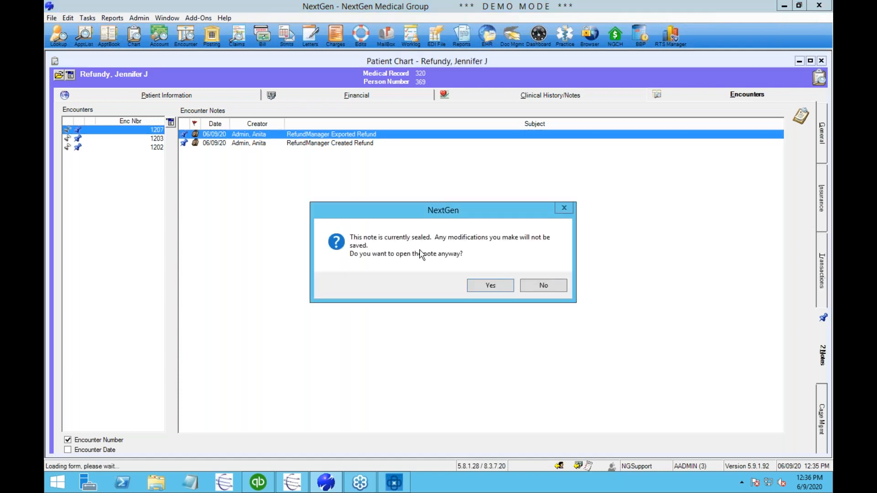
left_click(485, 288)
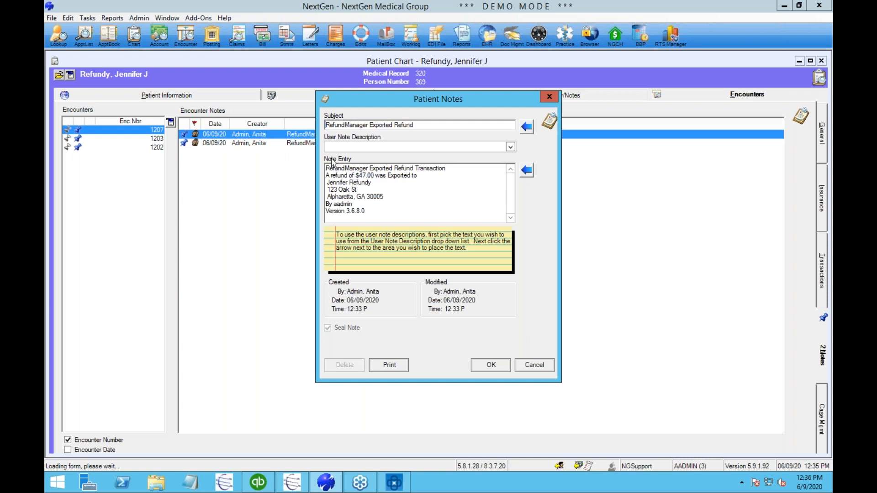
- Examine the payee's address in the exported refund note, and close the note, patient chart, batch listing report and batch posting windows
left_click_drag(327, 182, 399, 195)
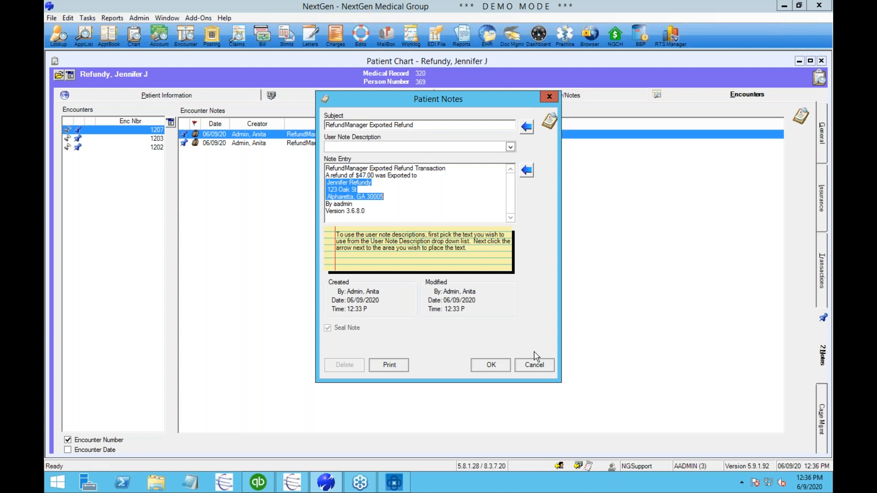
left_click(534, 368)
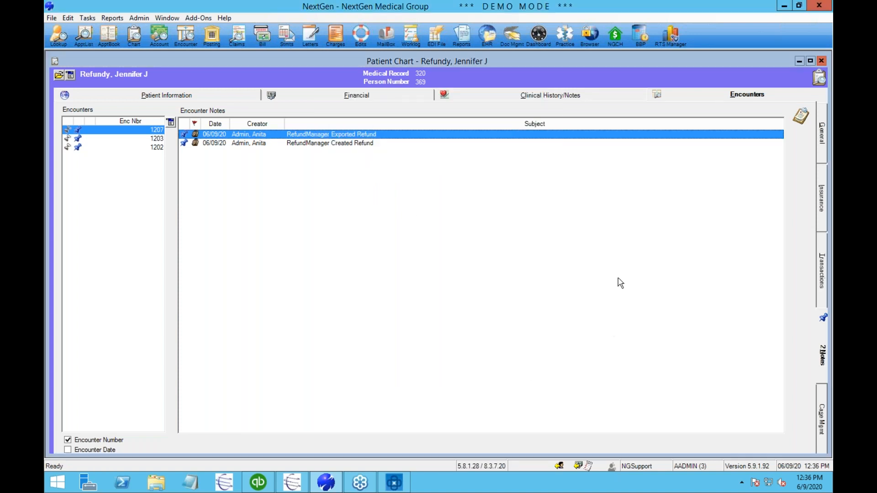
double_click(55, 61)
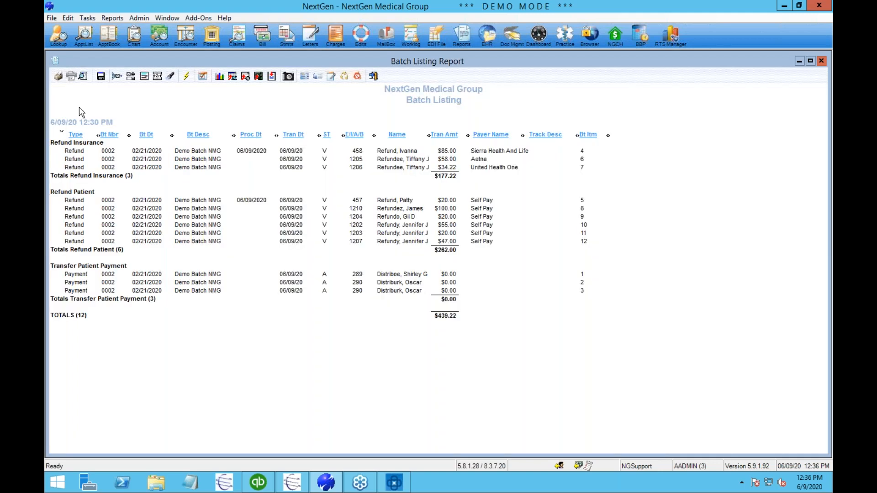
double_click(56, 61)
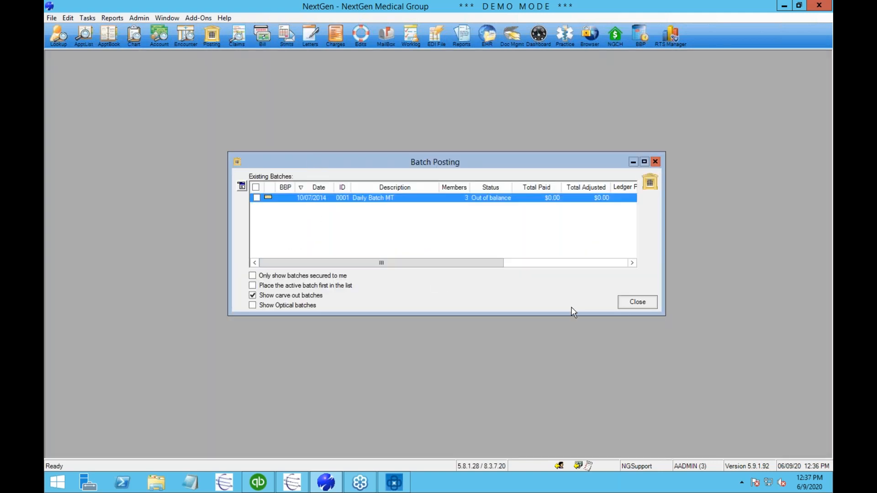
left_click(638, 300)
- Switch to RefundManager, close the payment file import and exit the program
left_click(395, 482)
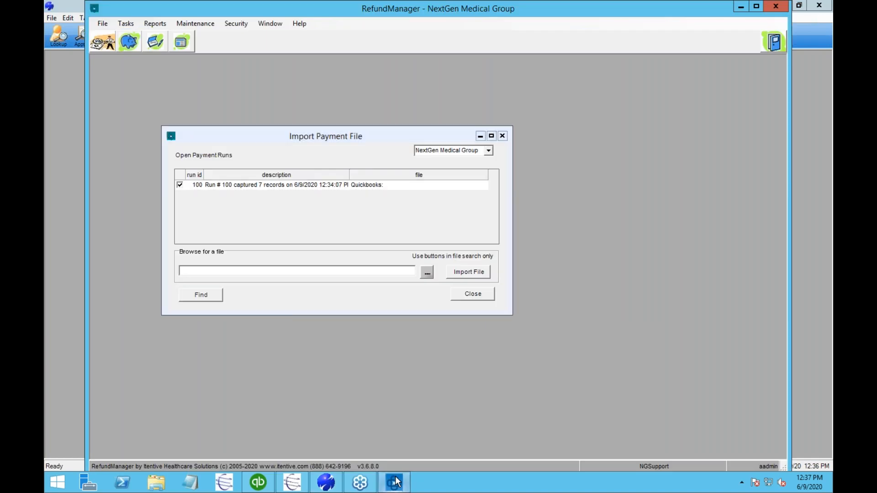
left_click(461, 296)
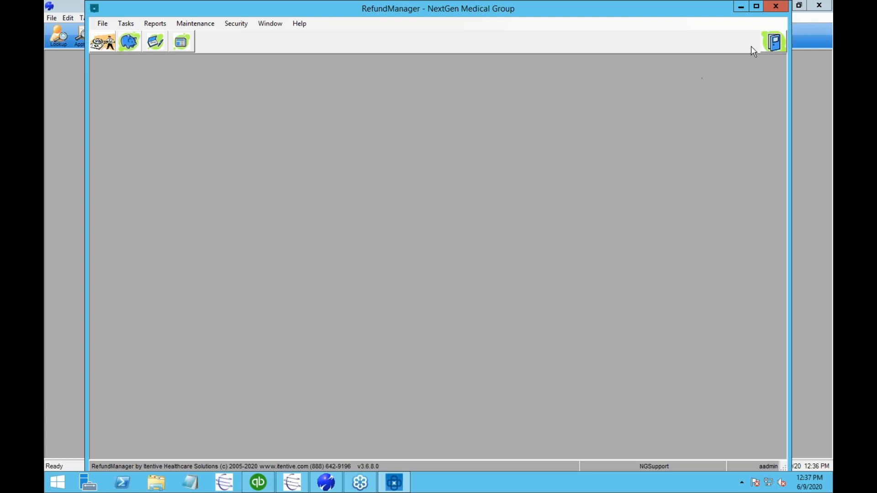
left_click(771, 45)
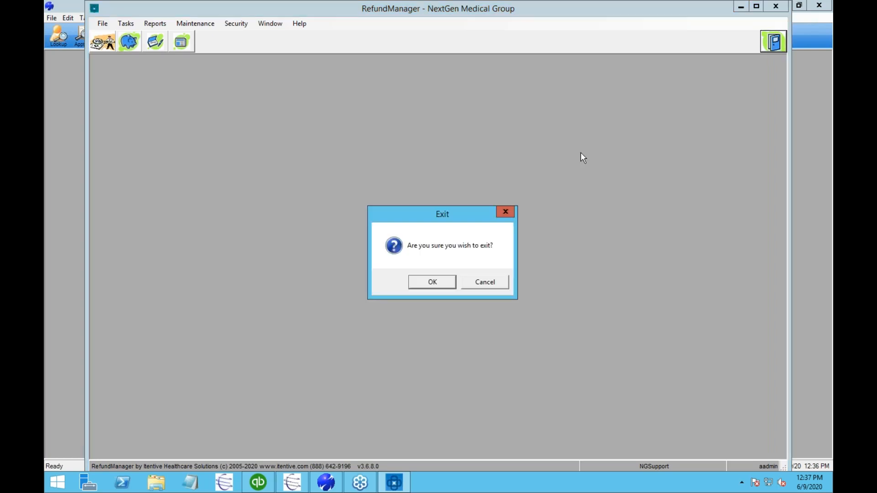
left_click(444, 282)
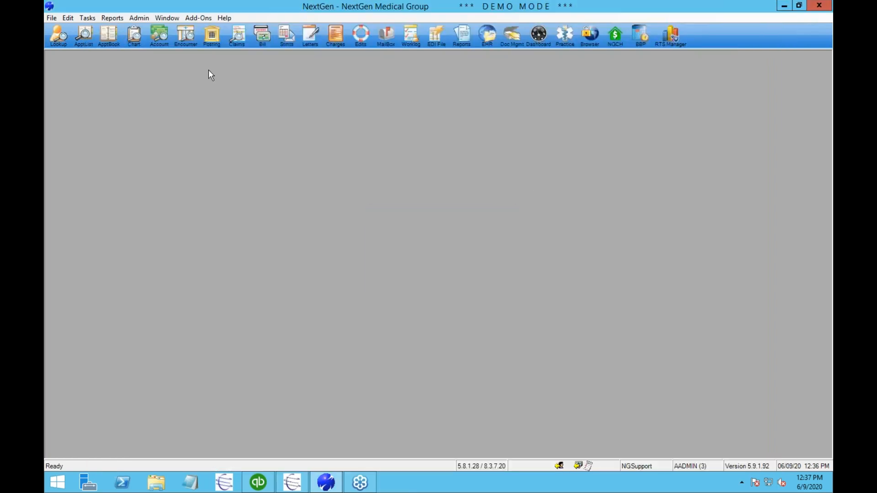
- Launch Unapplied/Deposit Manager from NextGen and enlarge both its main window and its form so the results area has room
left_click(195, 17)
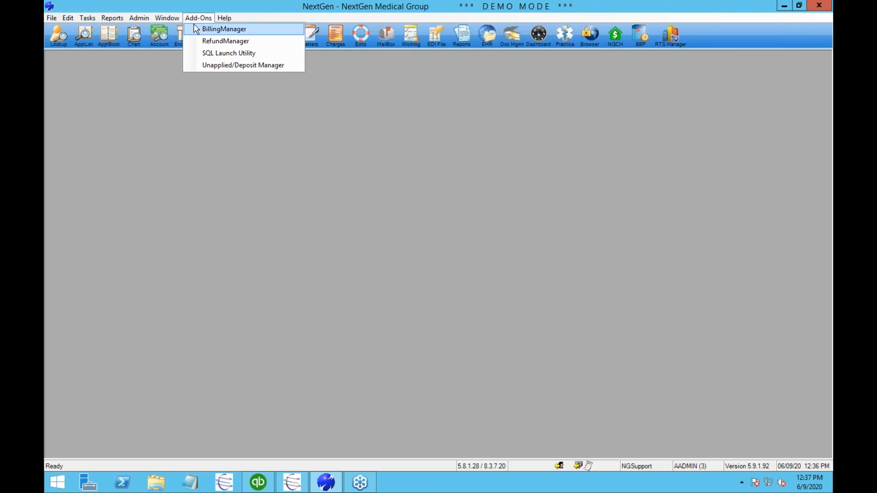
left_click(202, 67)
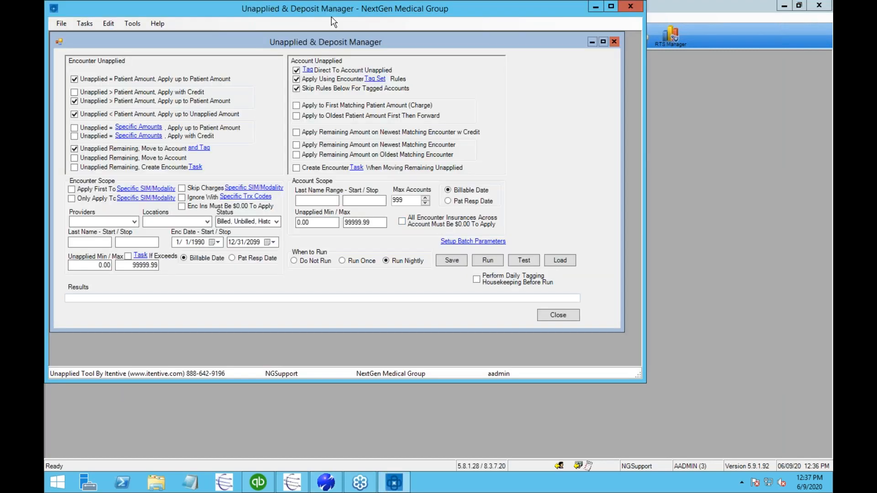
left_click_drag(303, 10, 362, 68)
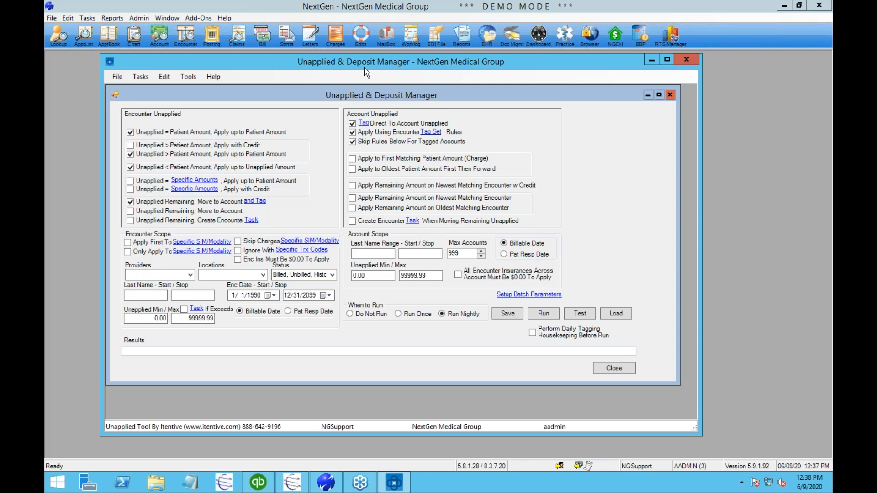
left_click_drag(351, 64, 313, 33)
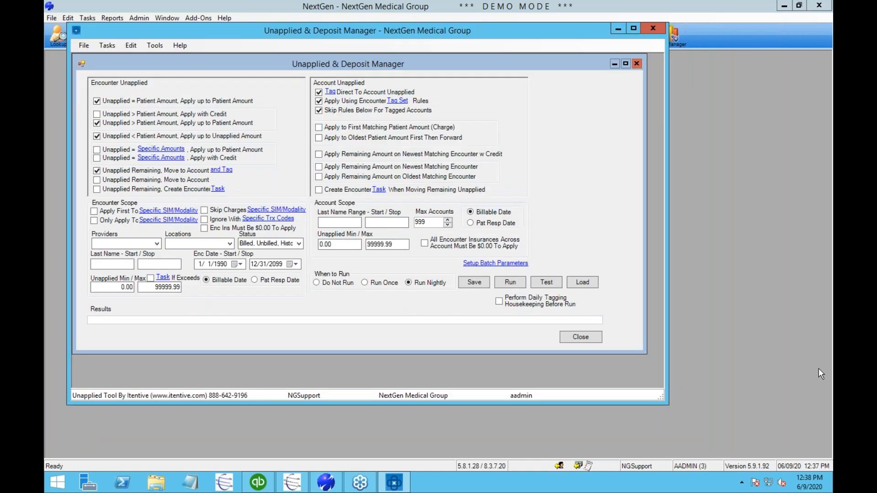
left_click_drag(667, 406, 808, 452)
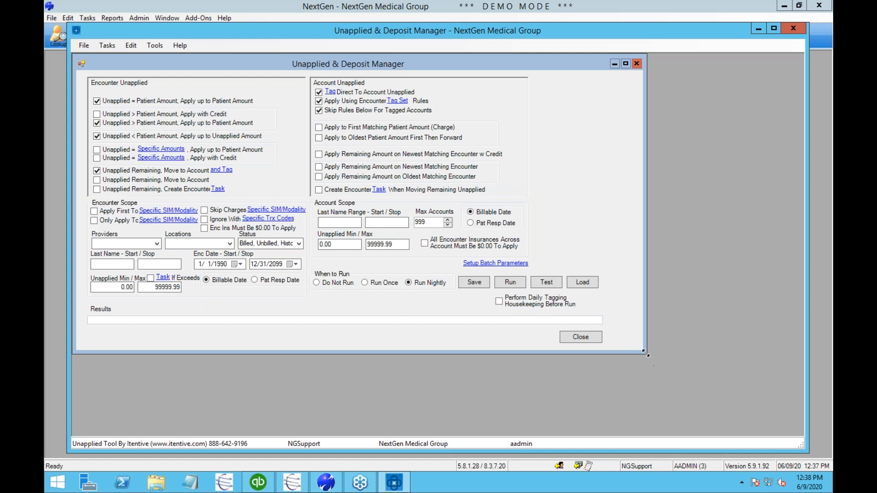
left_click_drag(647, 354, 782, 433)
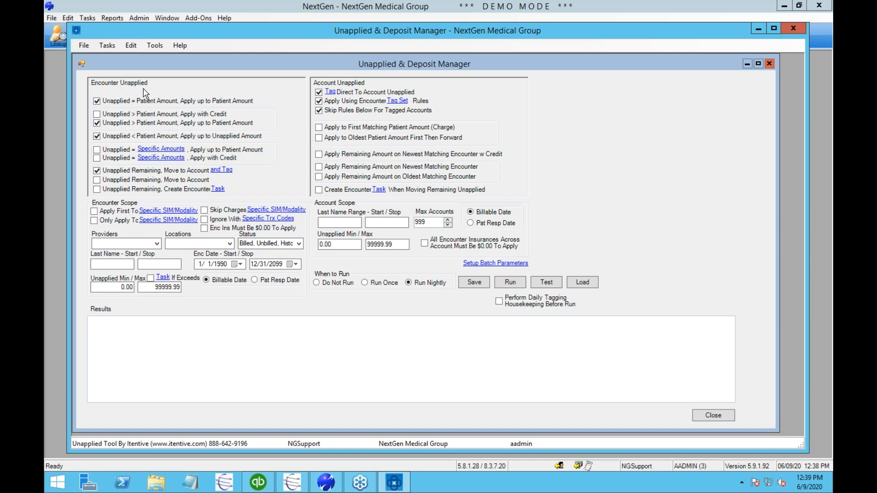
left_click(97, 102)
left_click(96, 103)
left_click(97, 136)
left_click(97, 136)
- Try the specific-amounts encounter rule that applies up to patient amount, with the amounts $10, $15, $20 and $40
left_click(151, 158)
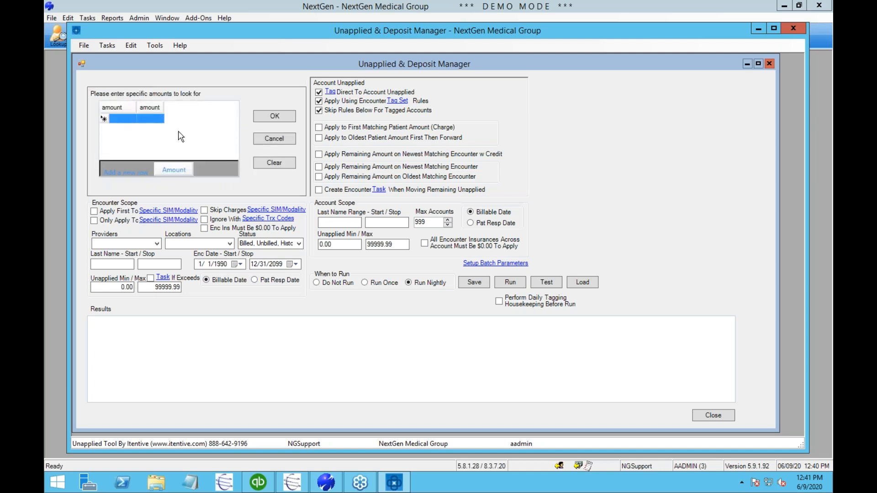
left_click(124, 119)
type("10")
key("Tab")
type("15")
key("Return")
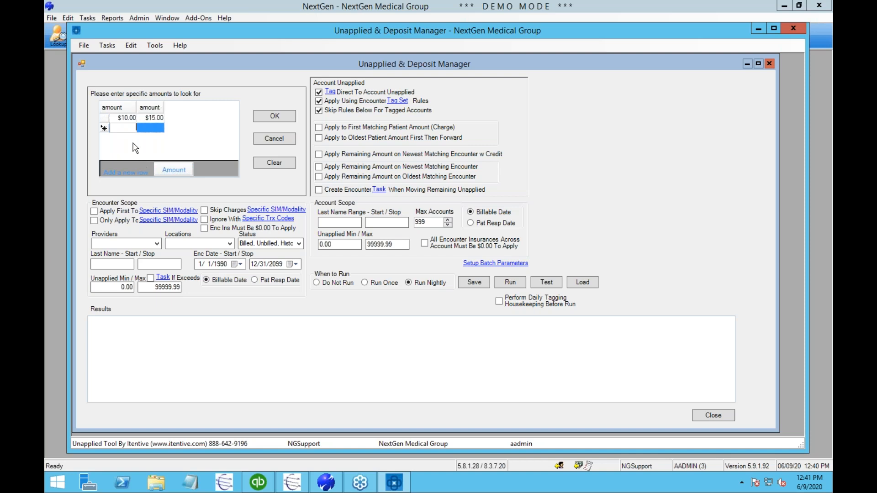
type("20")
key("Tab")
type("40")
left_click(274, 116)
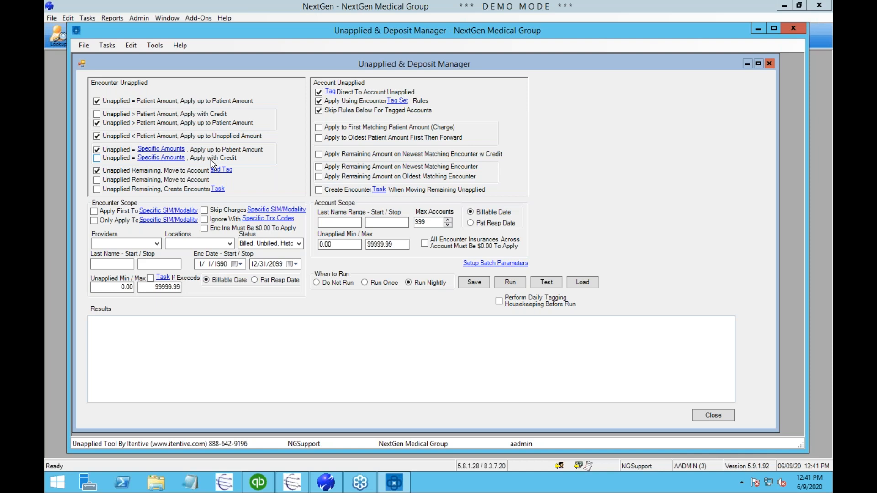
left_click(98, 150)
- Try the rule that creates an encounter task for remaining unapplied money, using the task type Credit Balance On Encounter
left_click(98, 190)
left_click(216, 127)
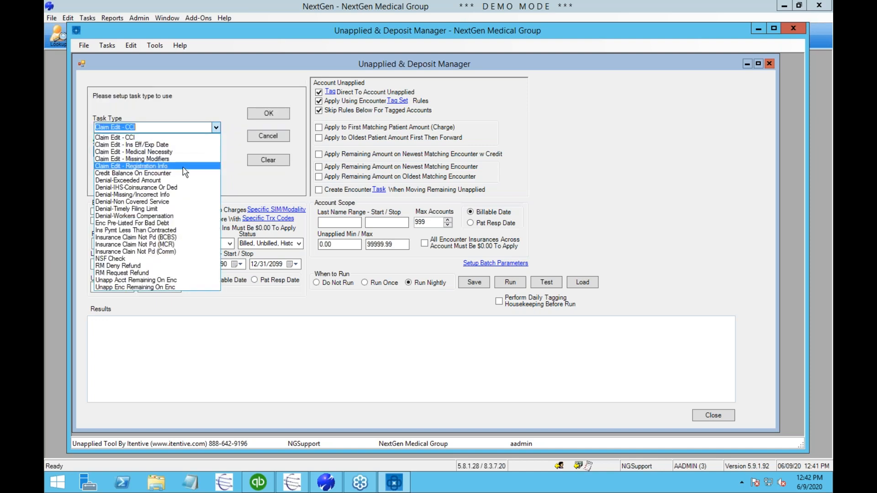
left_click(184, 173)
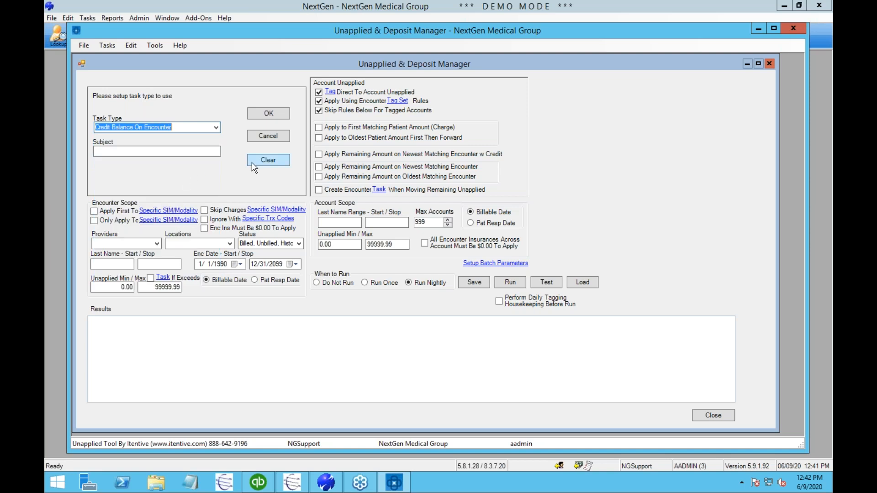
left_click(264, 135)
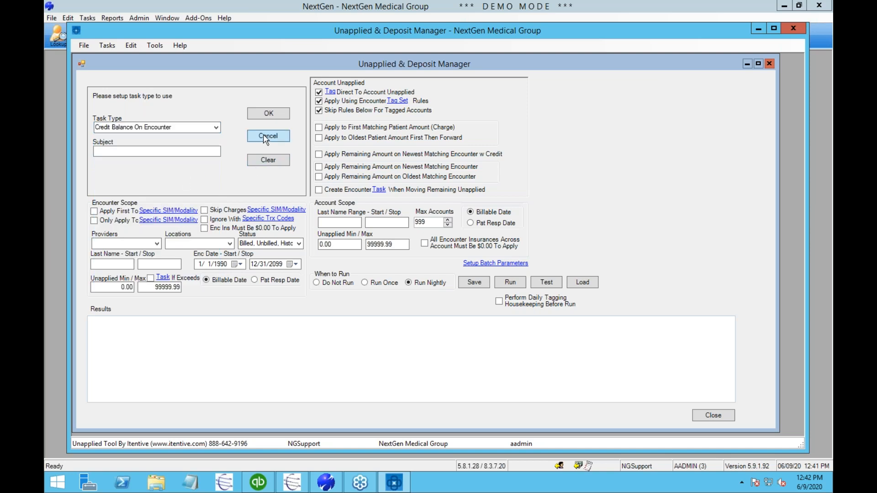
left_click(97, 190)
- Try moving remaining unapplied money to the account untagged, and restore the move-and-tag rule with the Demo-Sample Tag Set
left_click(97, 179)
left_click(96, 171)
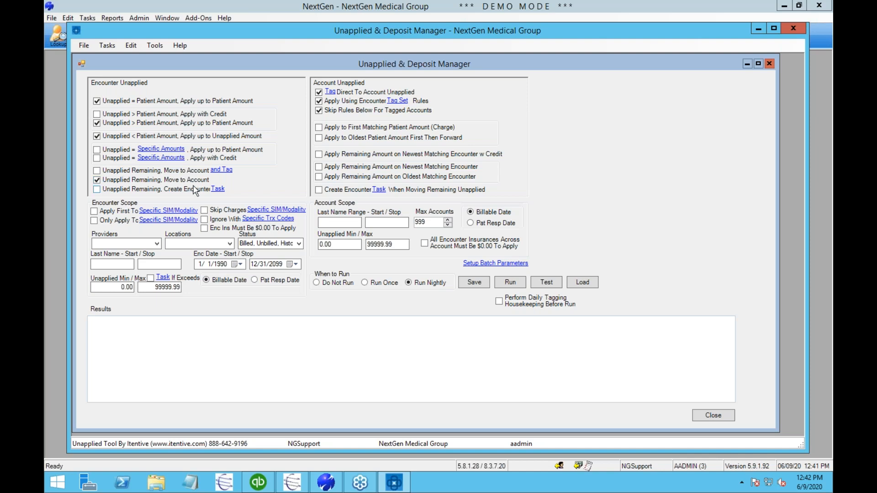
left_click(97, 179)
left_click(97, 170)
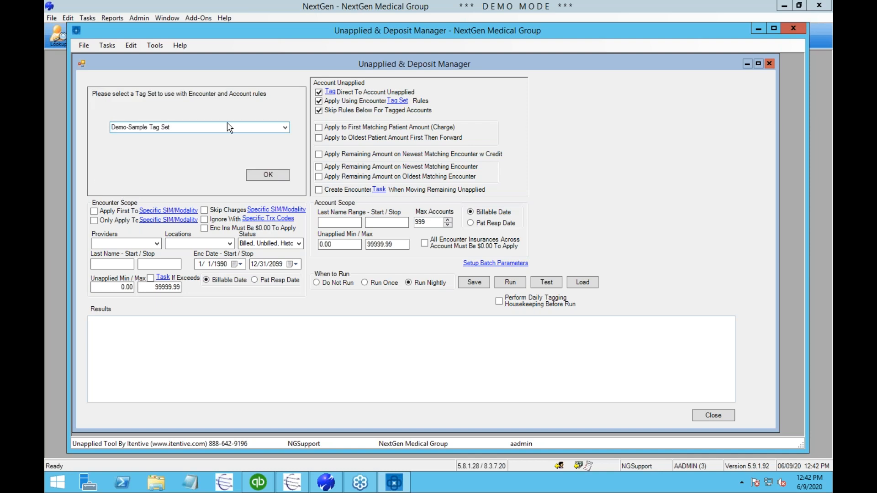
left_click(256, 174)
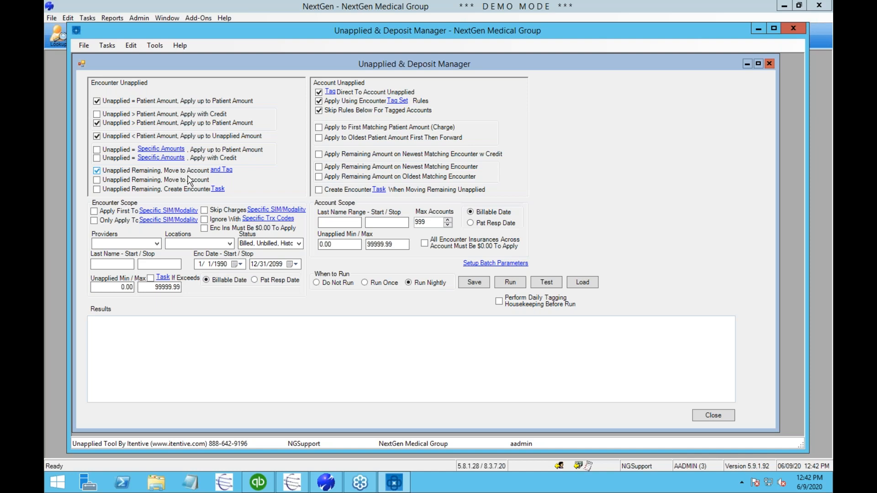
- Examine the Demo tag set's tagging and application rules in Tag Set Maintenance, including the fertility and surgery deposit rules
left_click(104, 48)
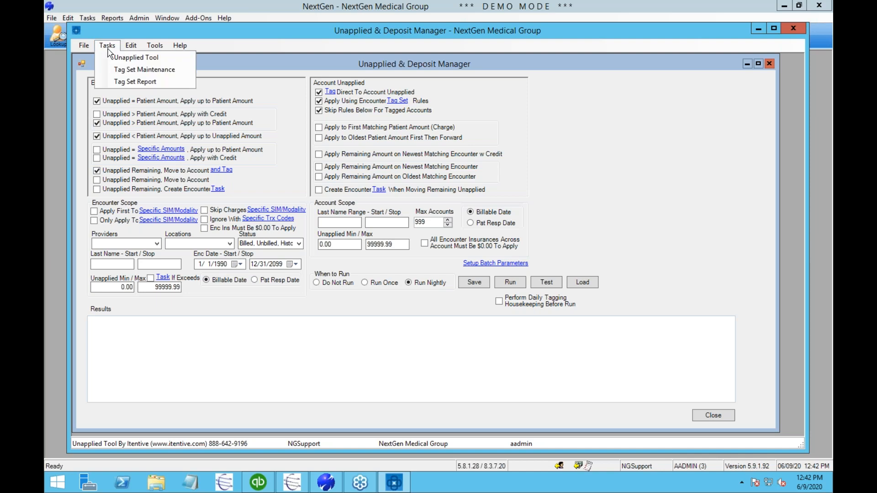
left_click(118, 71)
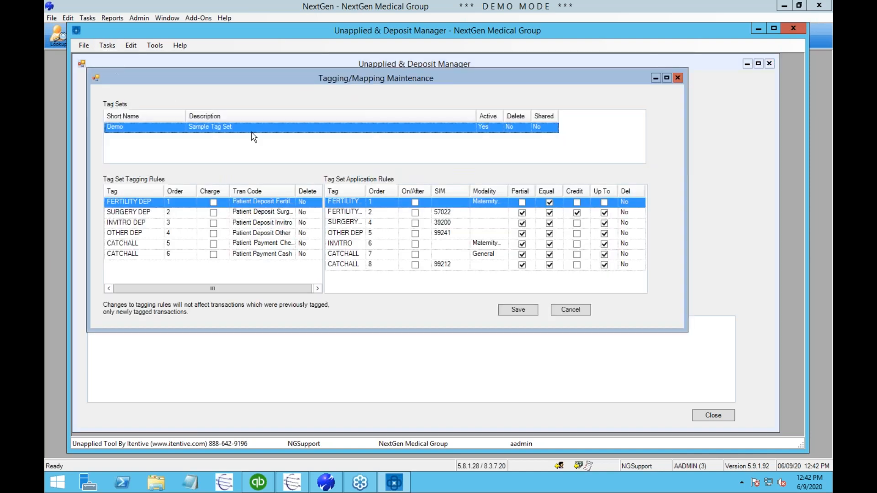
left_click(260, 204)
left_click(147, 203)
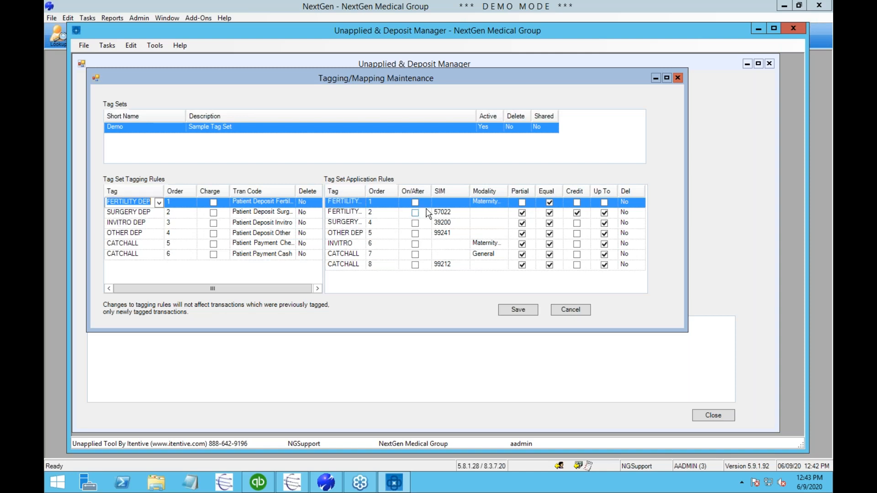
left_click(446, 212)
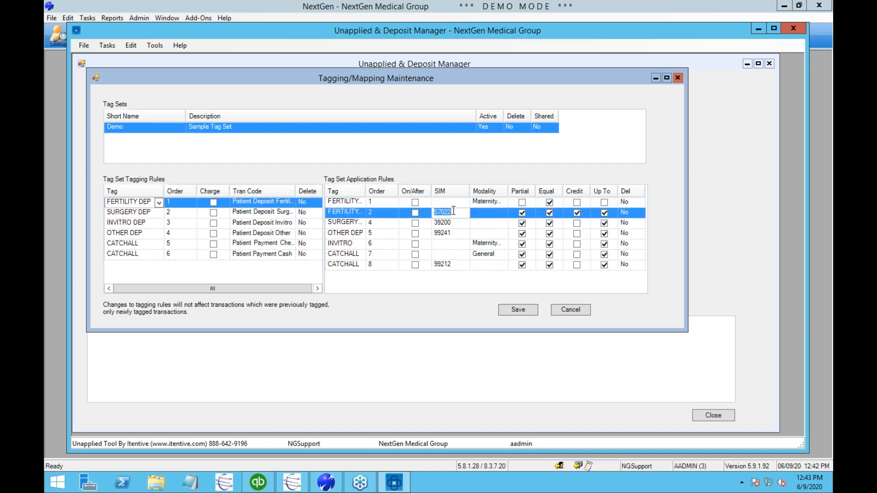
left_click(492, 201)
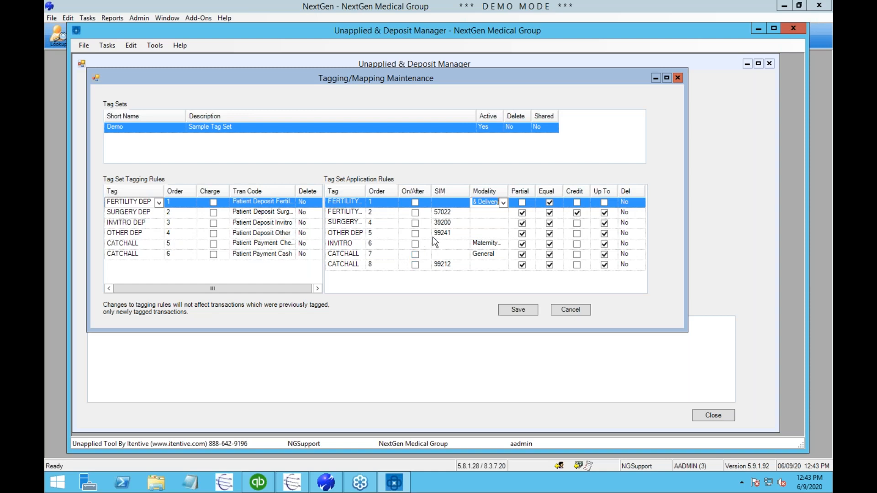
left_click(145, 213)
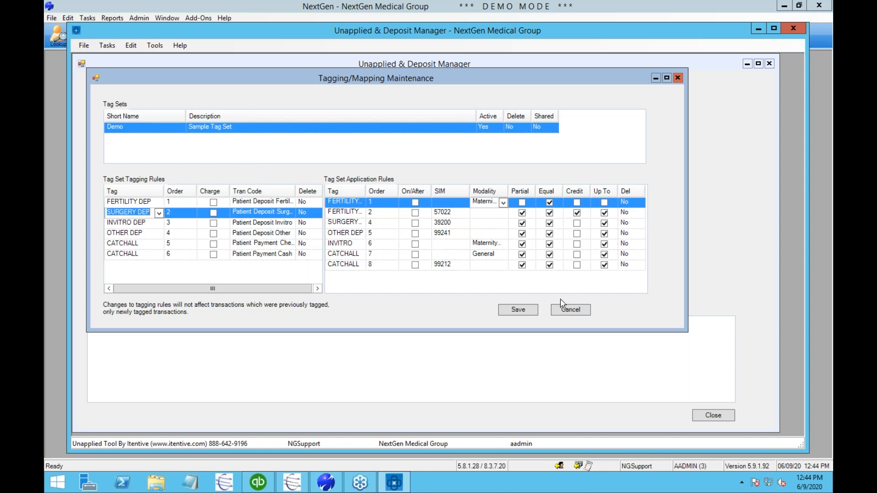
left_click(587, 314)
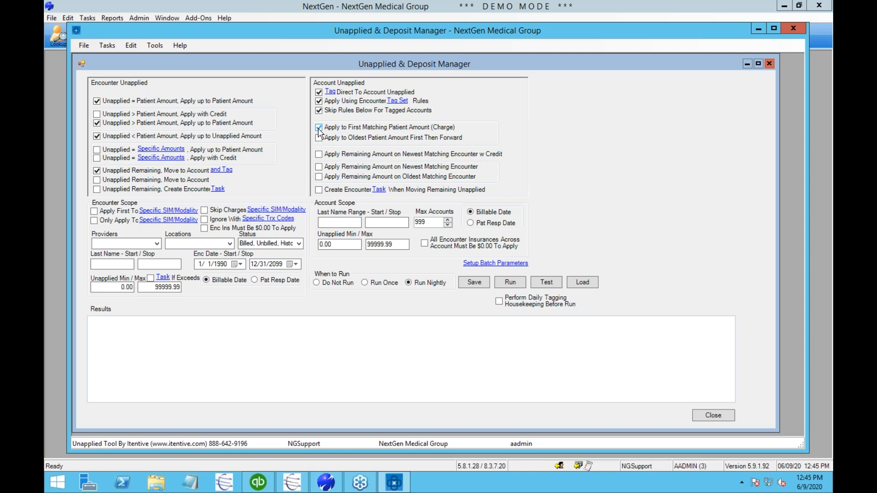
- Clear the untagged patient-amount account rules and set the account scope's Max Accounts to 996
left_click(319, 136)
left_click(319, 138)
key("Down")
key("Down")
key("Down")
- Save the parameters and run the unapplied process with daily tagging housekeeping performed before the run
left_click(467, 283)
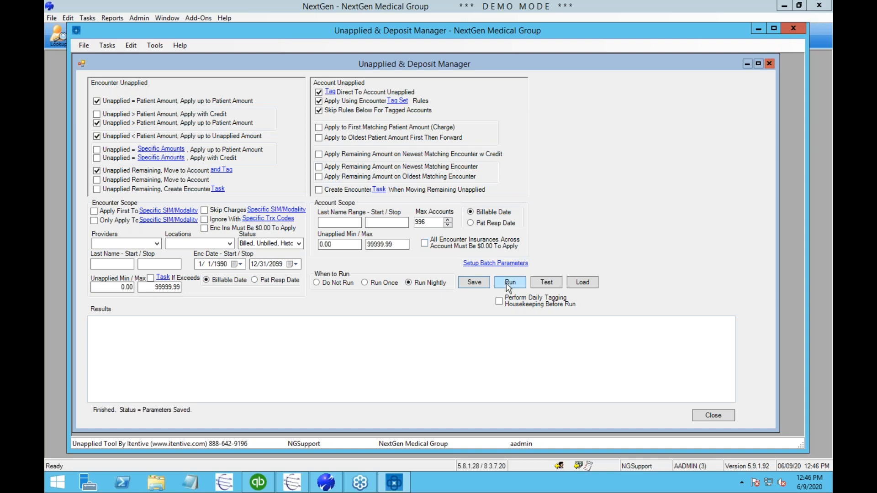
left_click(499, 301)
left_click(510, 283)
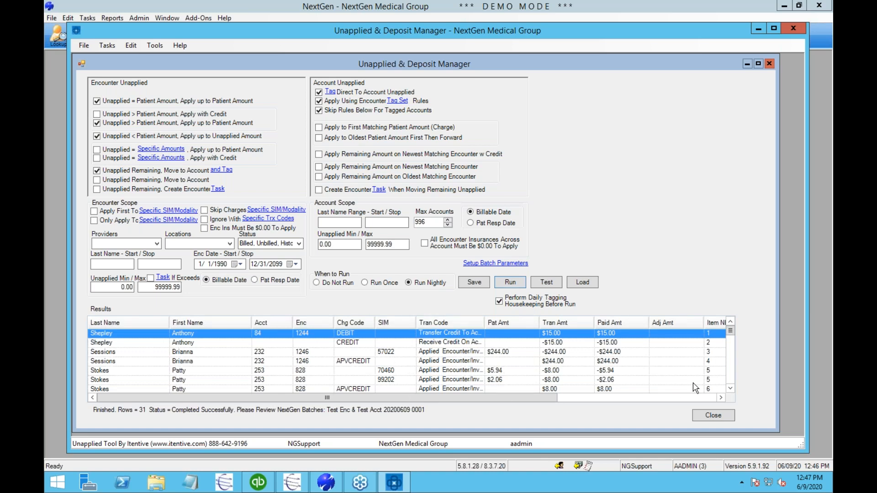
- Examine the Test Enc and Test Acct batches in NextGen's batch posting, comparing them with the Unapplied & Deposit Manager results
left_click(272, 9)
left_click(218, 35)
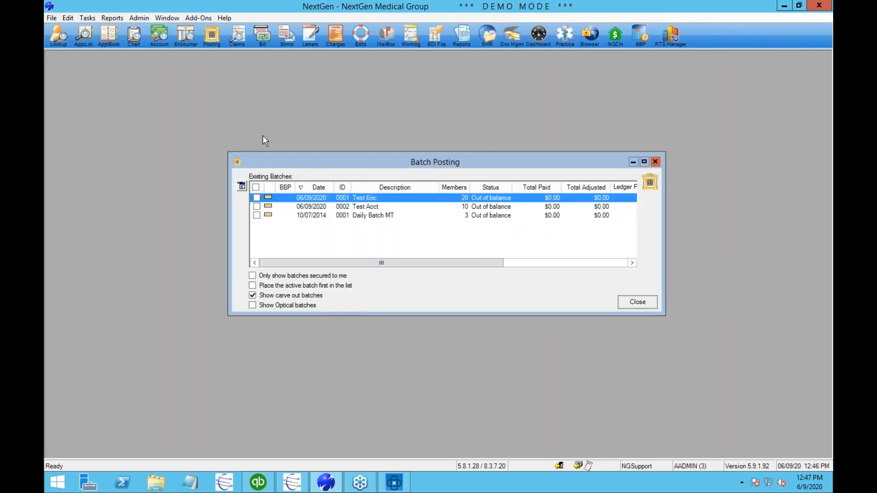
left_click(348, 207)
left_click(347, 201)
left_click(394, 482)
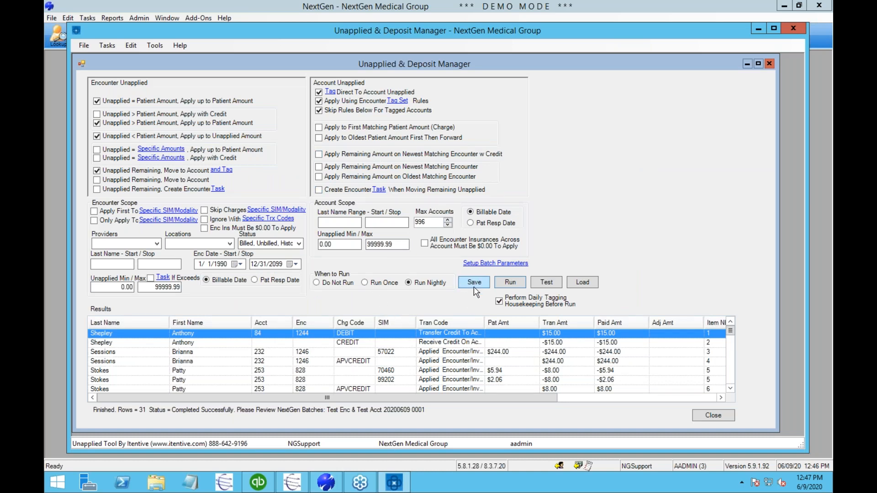
left_click(390, 488)
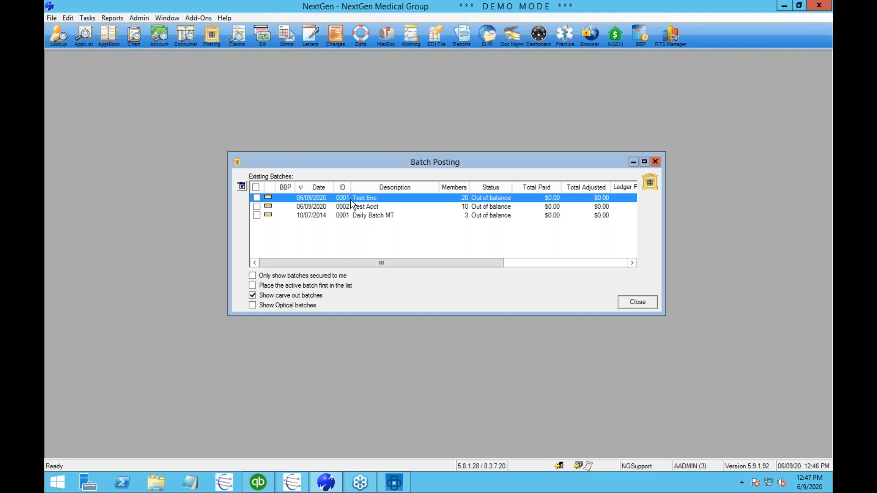
left_click(394, 482)
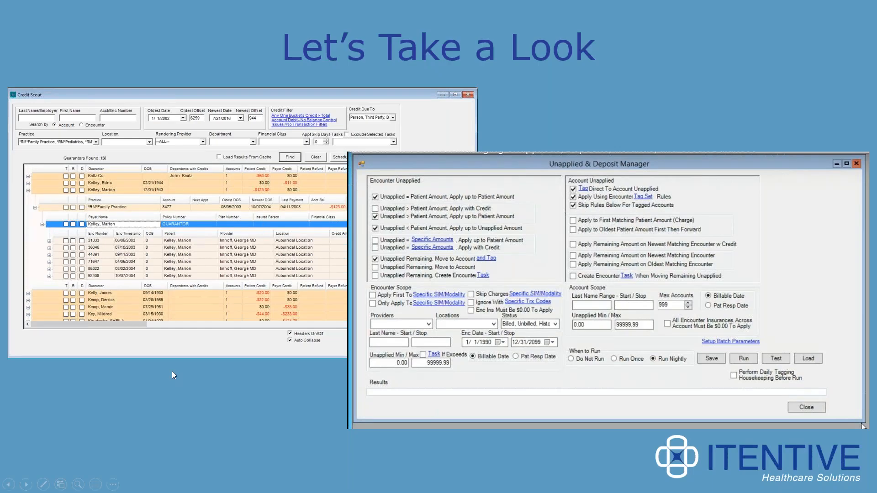
left_click(171, 370)
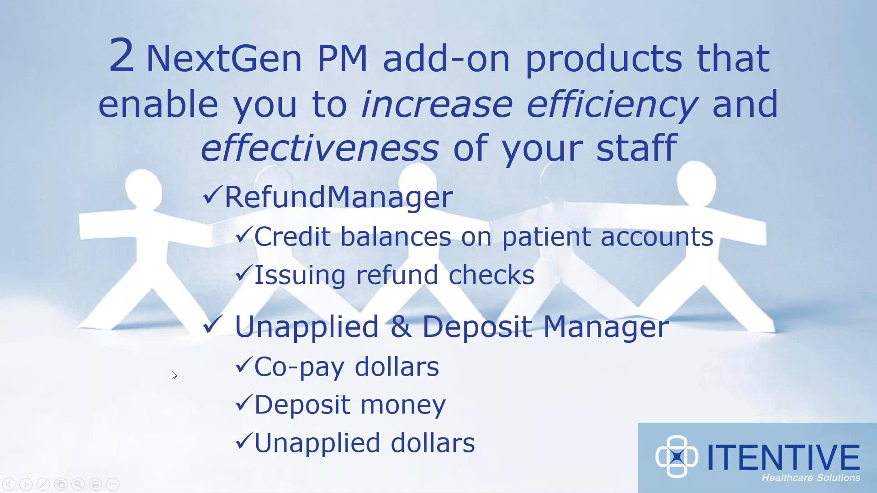